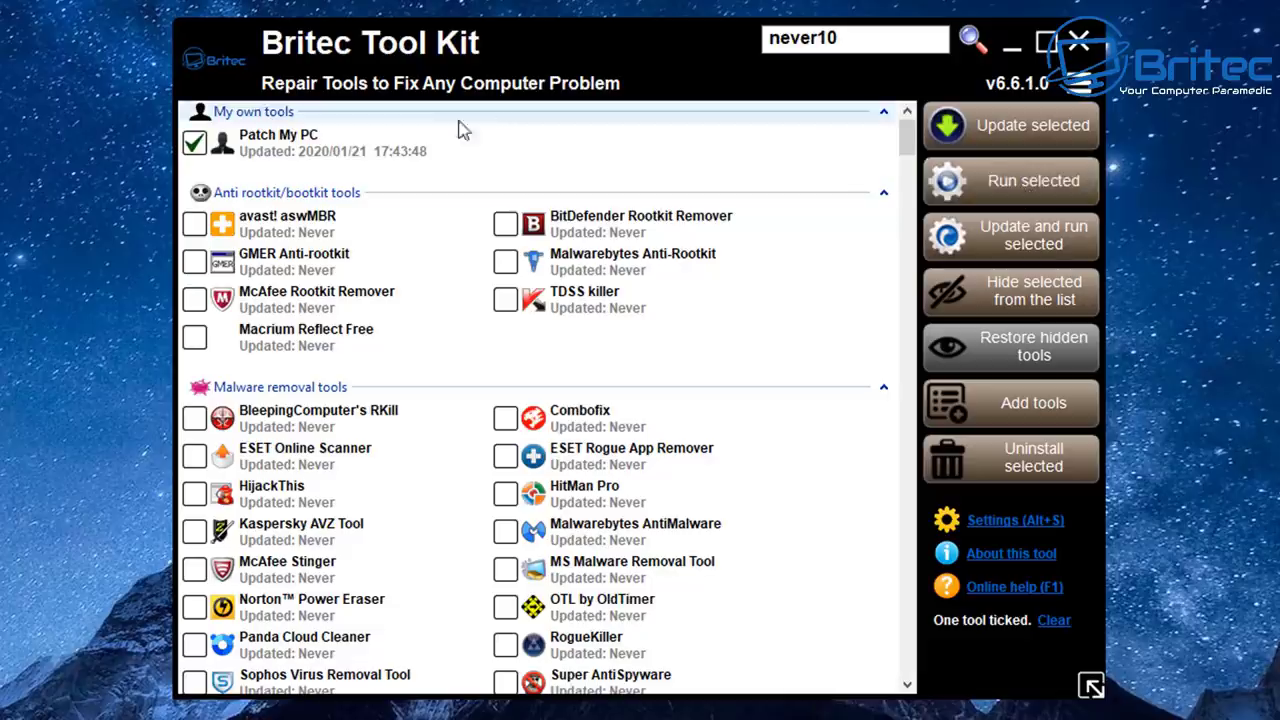
# - Tick every tool in the list, and clear all of the ticks again
pyautogui.rightClick(310, 148)
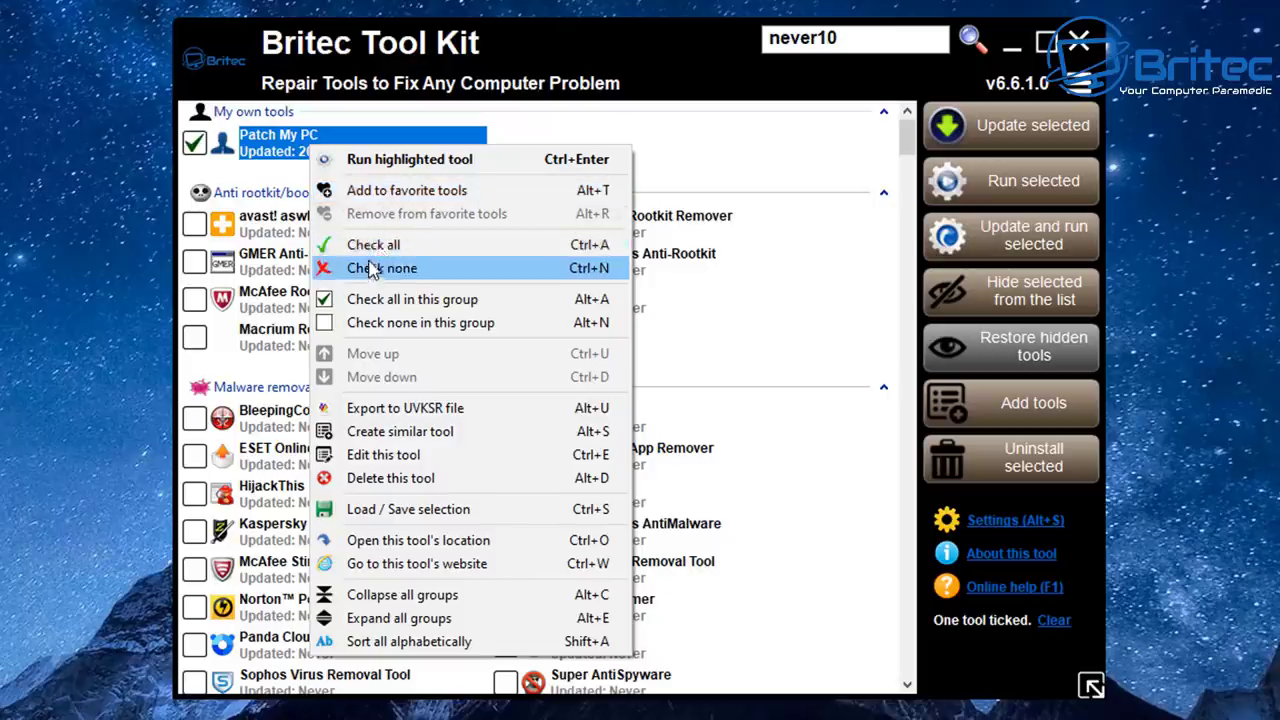
pyautogui.click(373, 246)
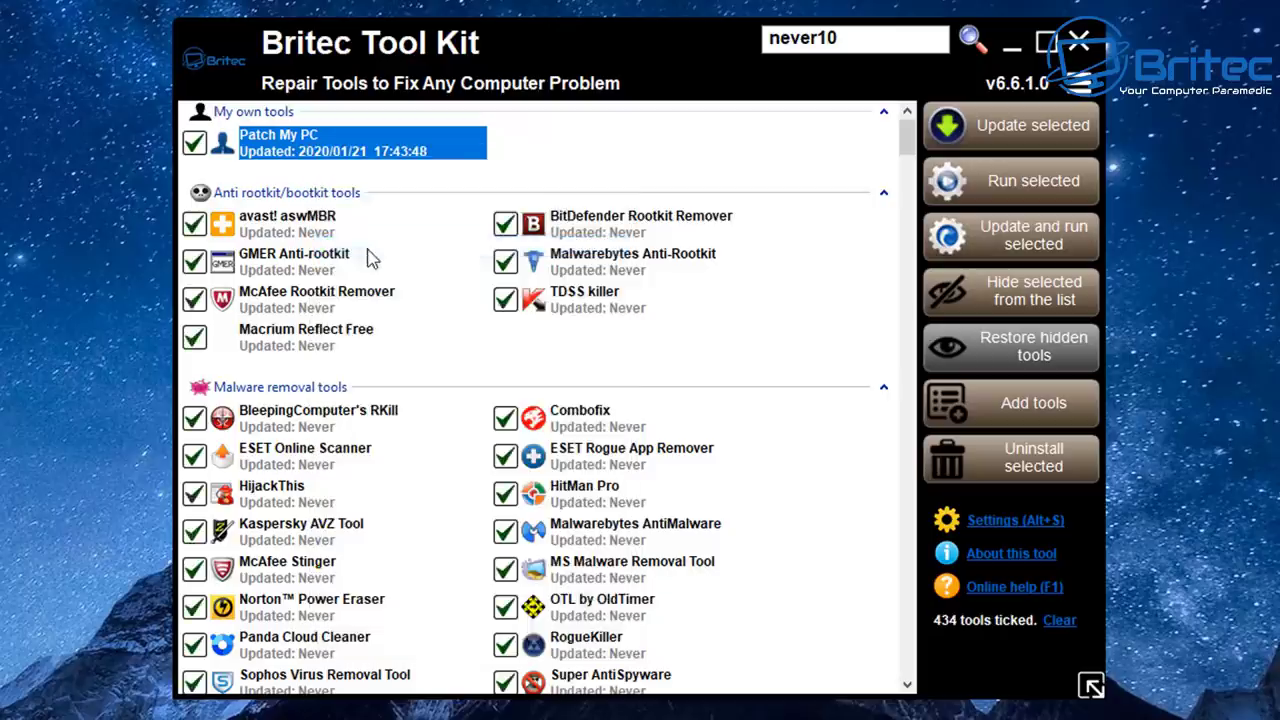
pyautogui.rightClick(305, 137)
pyautogui.click(380, 262)
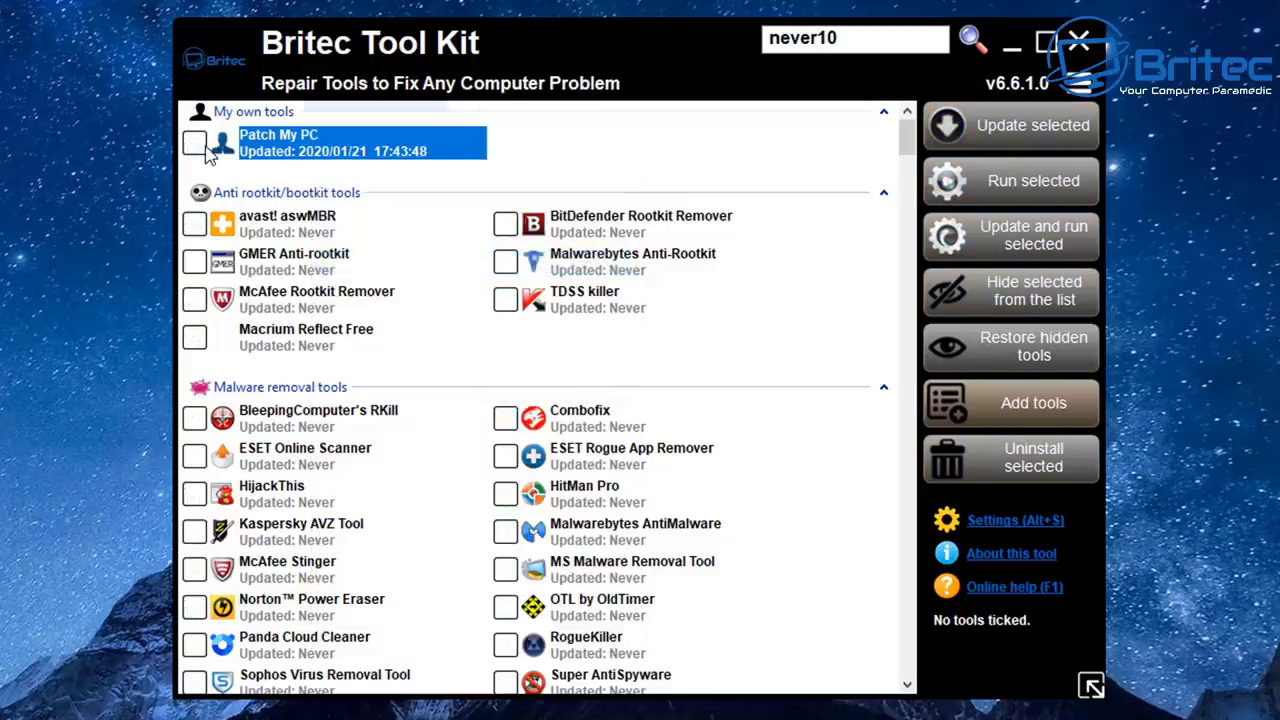
# - Open the Patch My PC tool for editing and examine its Download 1 URL and each part of its file path
pyautogui.rightClick(322, 150)
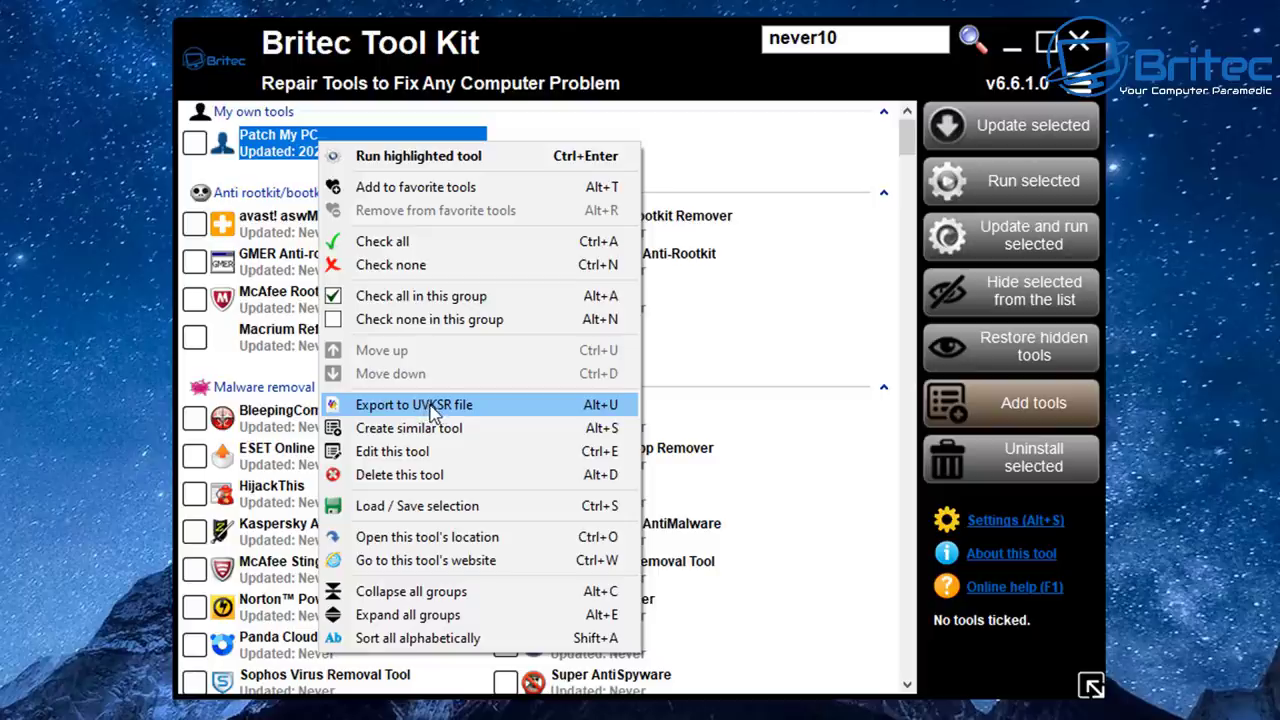
pyautogui.click(418, 456)
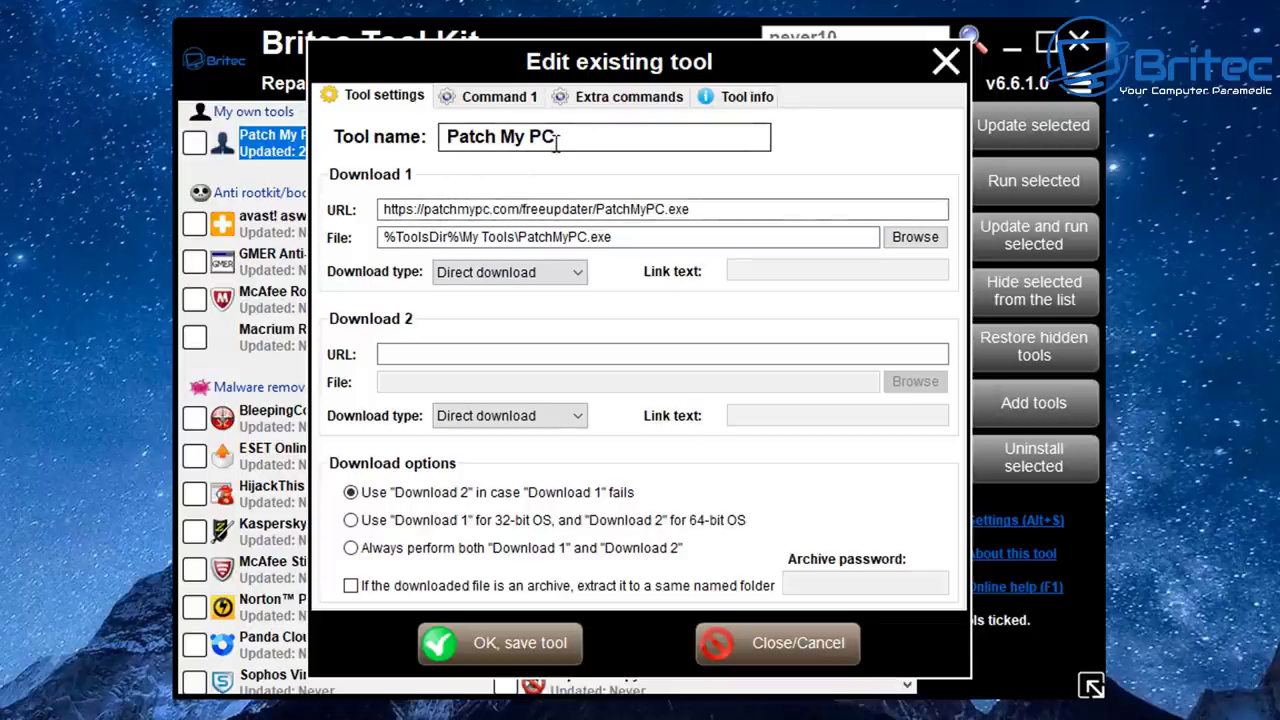
pyautogui.moveTo(383, 209); pyautogui.dragTo(693, 210)
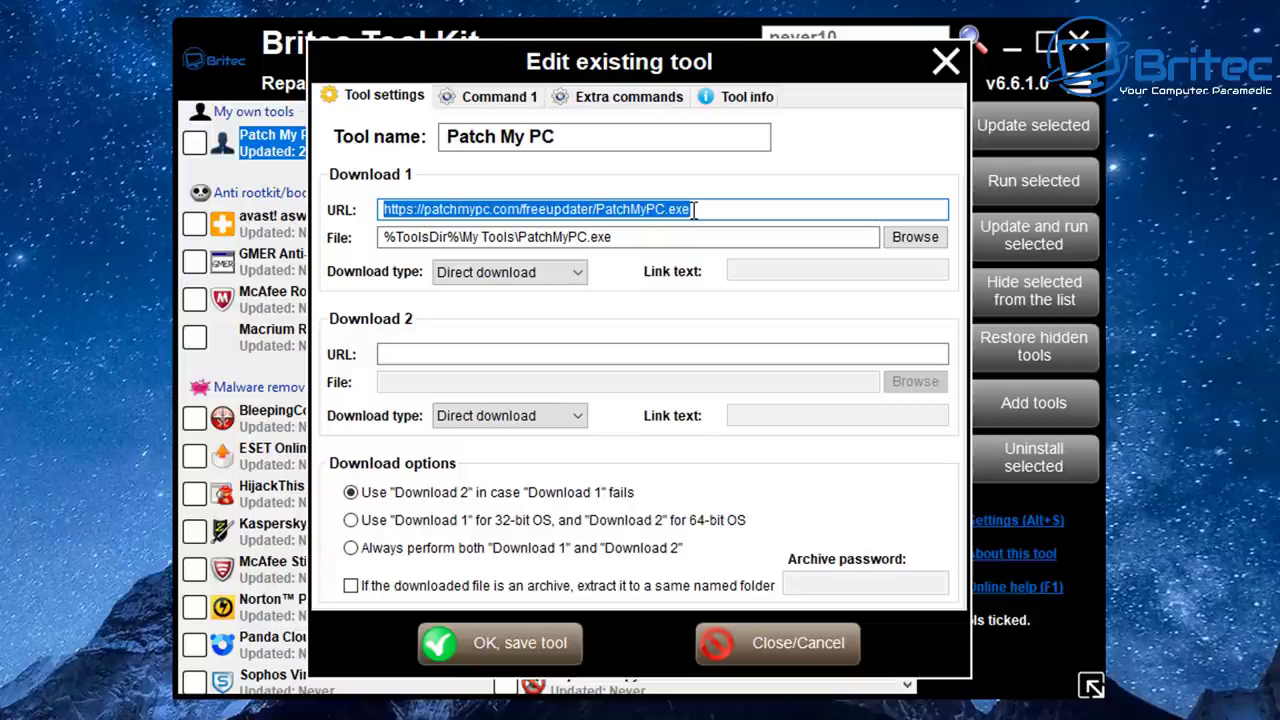
pyautogui.click(705, 210)
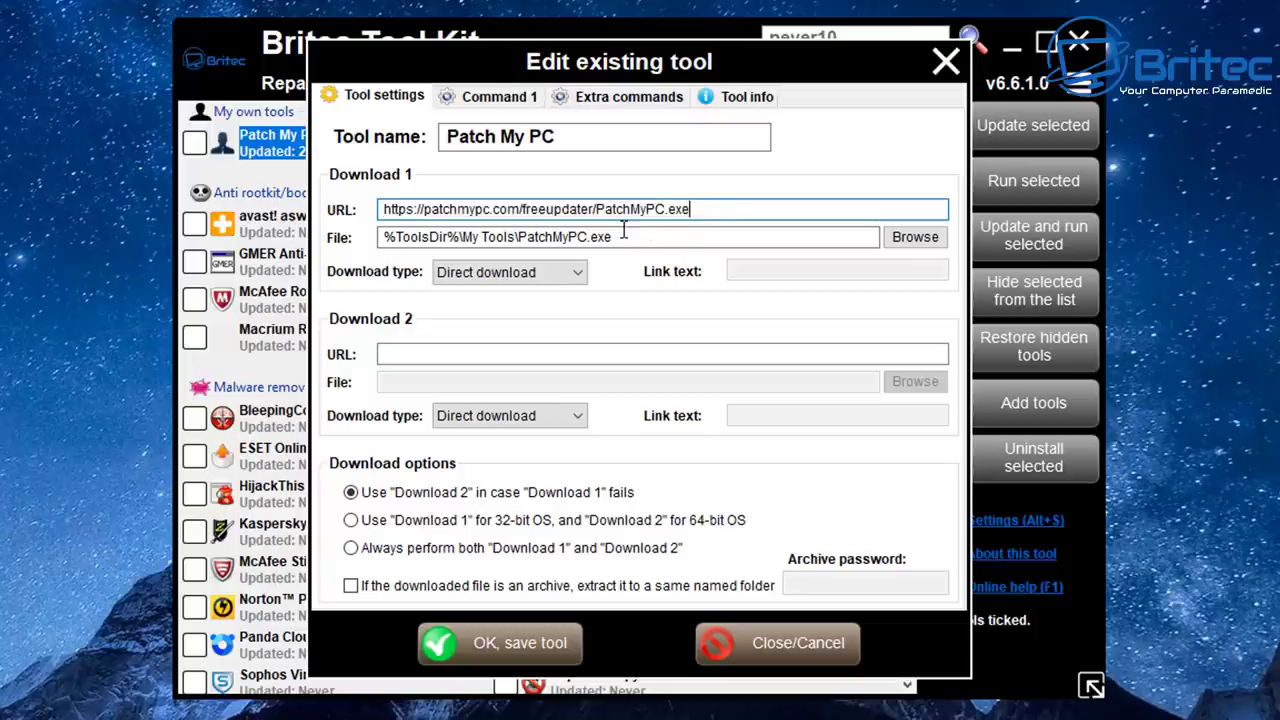
pyautogui.moveTo(384, 233); pyautogui.dragTo(461, 243)
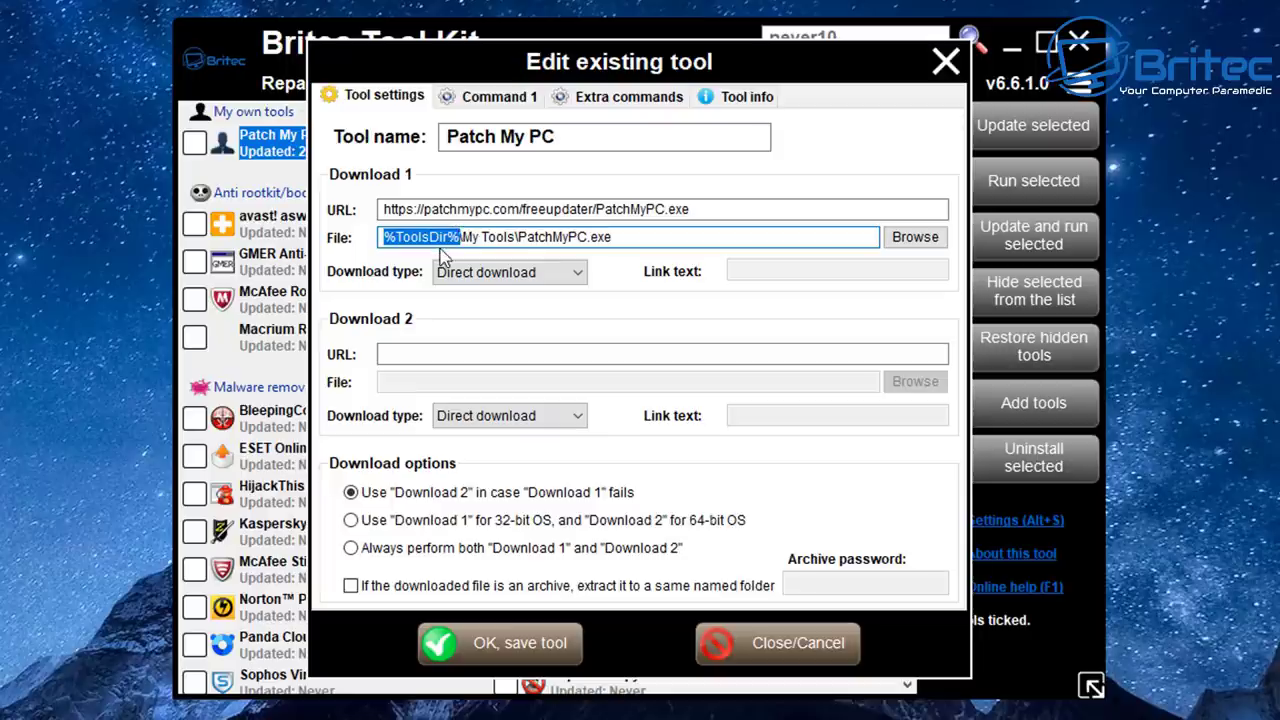
pyautogui.moveTo(462, 237); pyautogui.dragTo(516, 237)
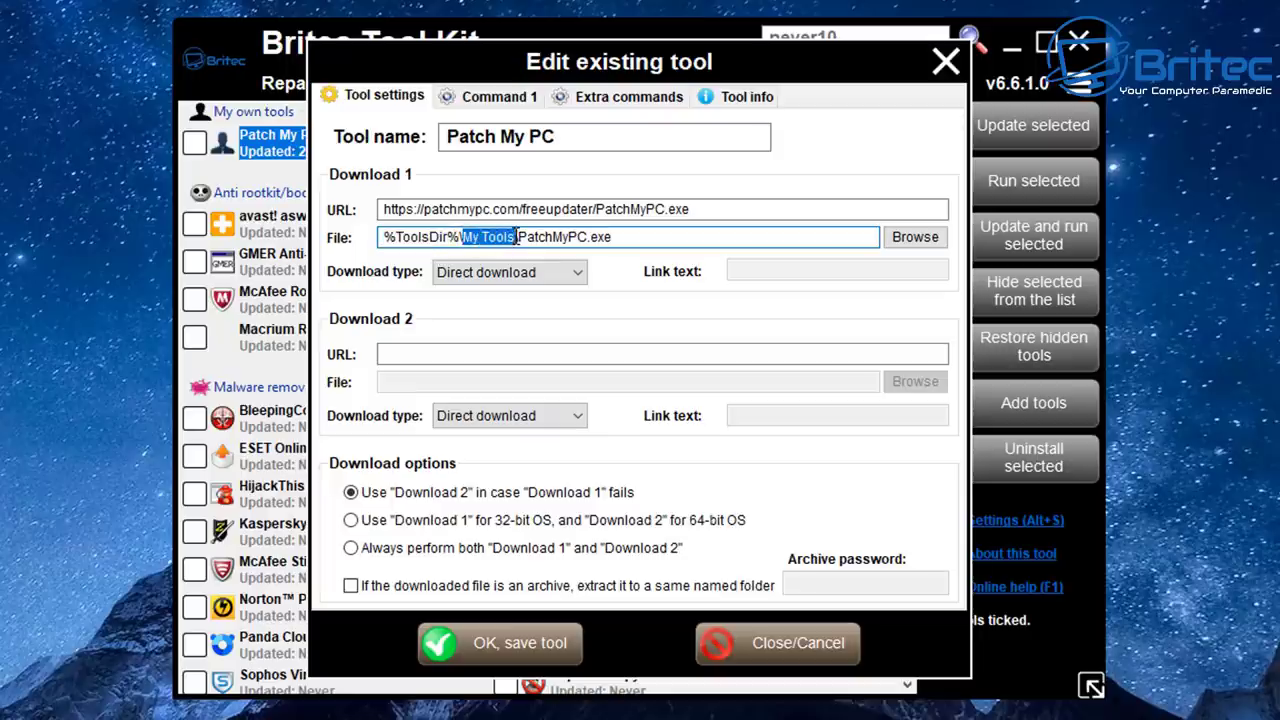
pyautogui.moveTo(613, 237); pyautogui.dragTo(515, 237)
pyautogui.click(660, 209)
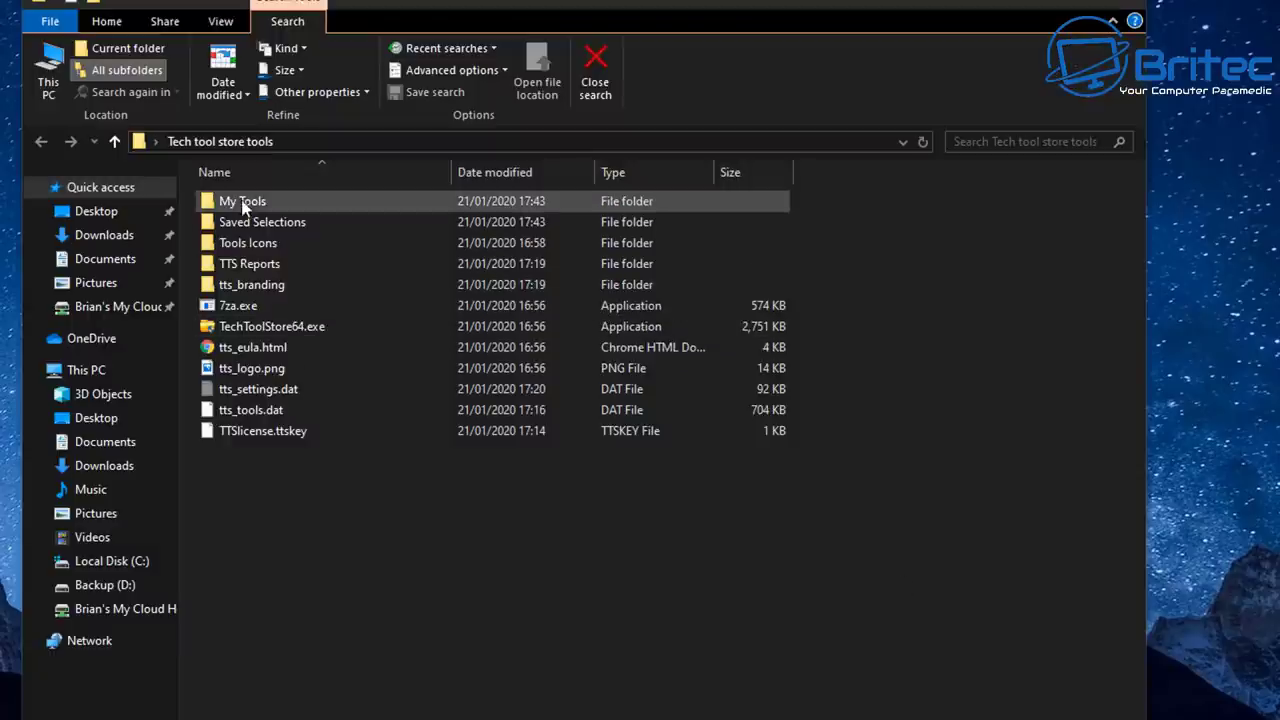
# - Inspect the My Tools folder in File Explorer, and close the Patch My PC editor without saving
pyautogui.doubleClick(265, 200)
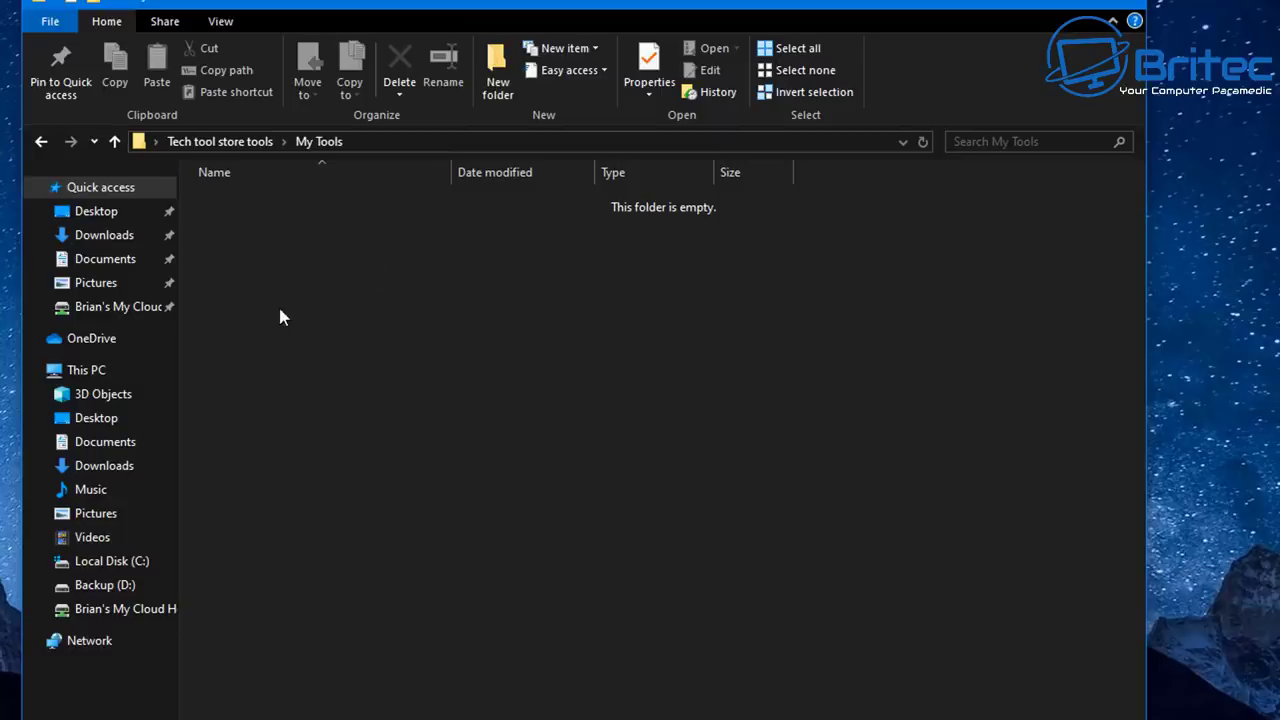
pyautogui.click(1033, 2)
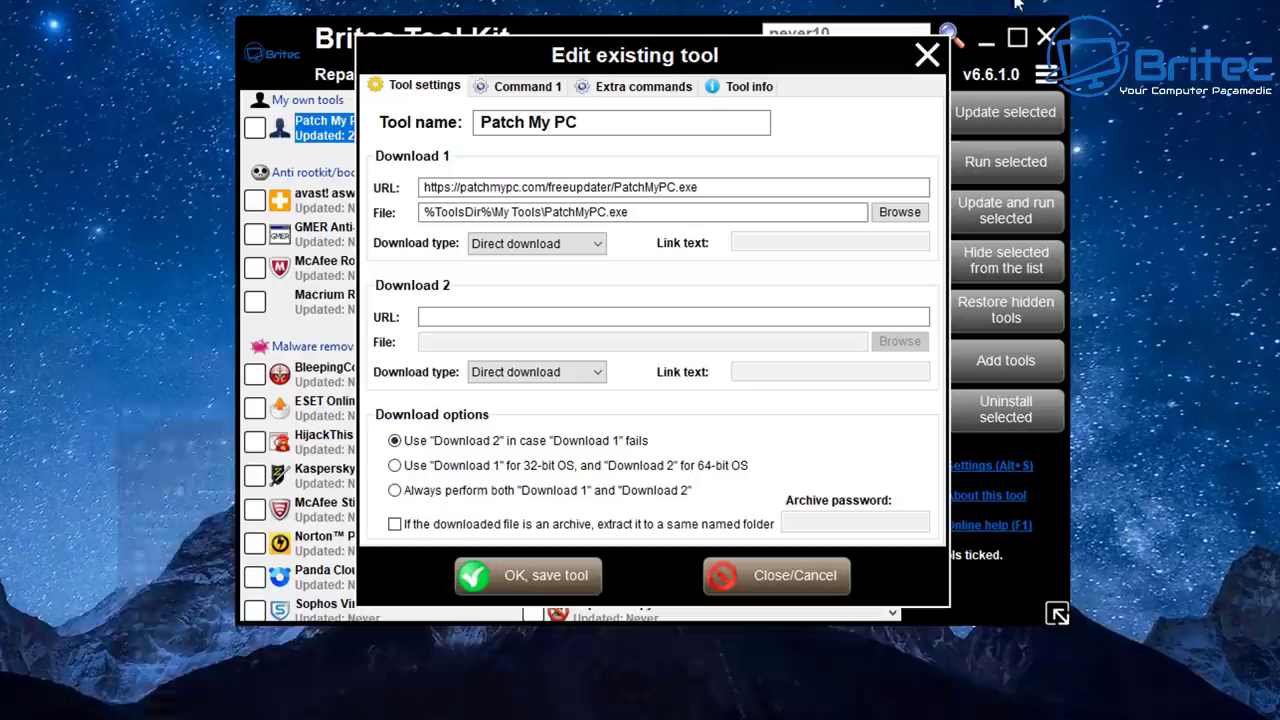
pyautogui.click(781, 588)
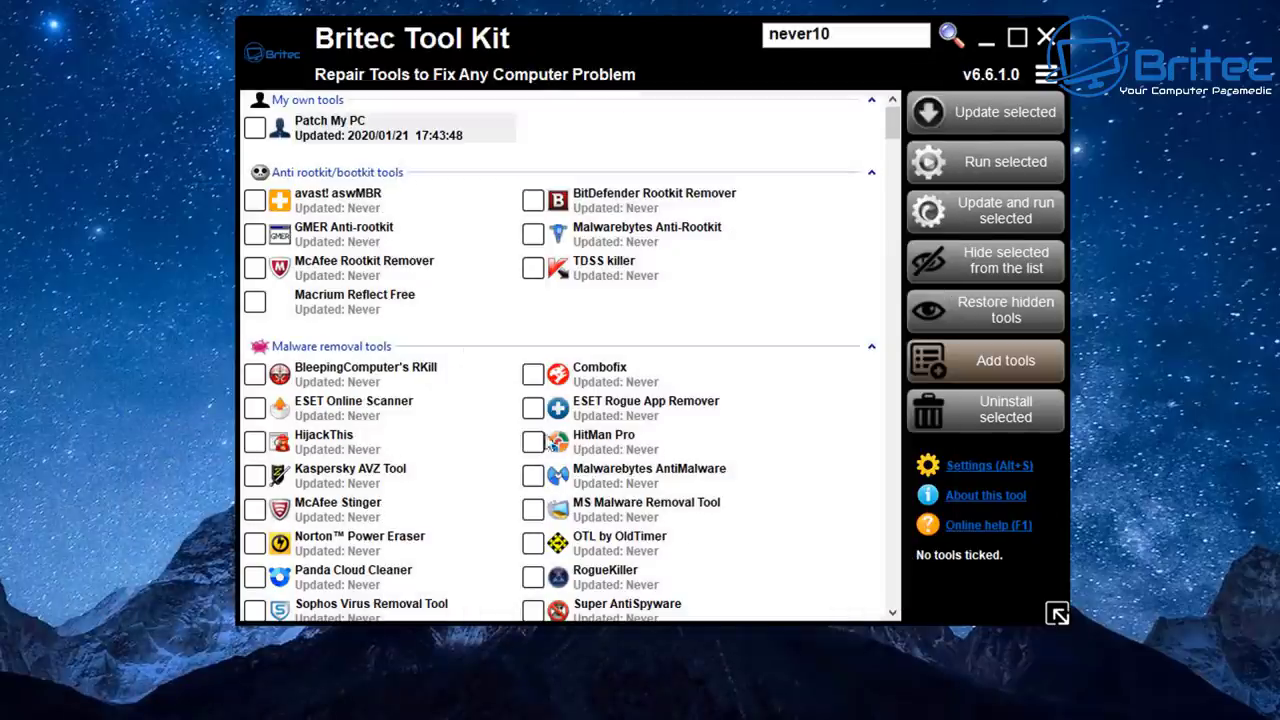
# - Run Patch My PC so that it downloads, and check the My Tools folder in File Explorer for its file
pyautogui.doubleClick(362, 128)
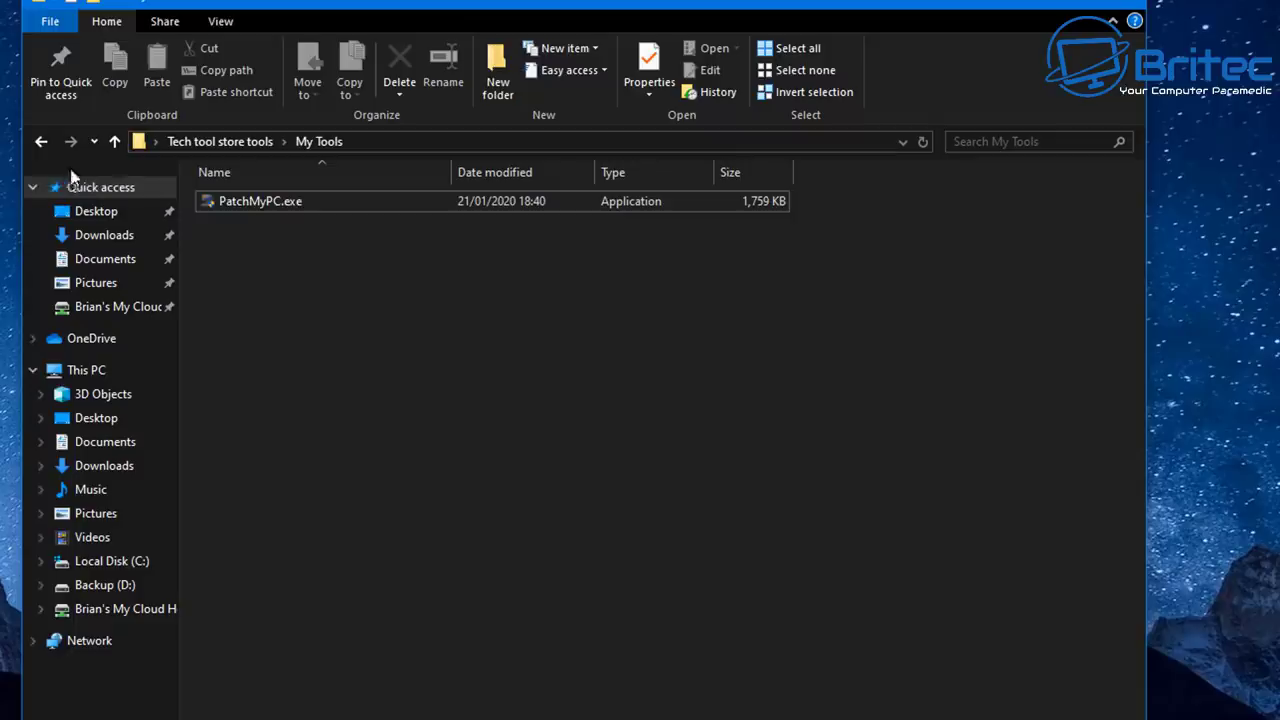
pyautogui.click(42, 146)
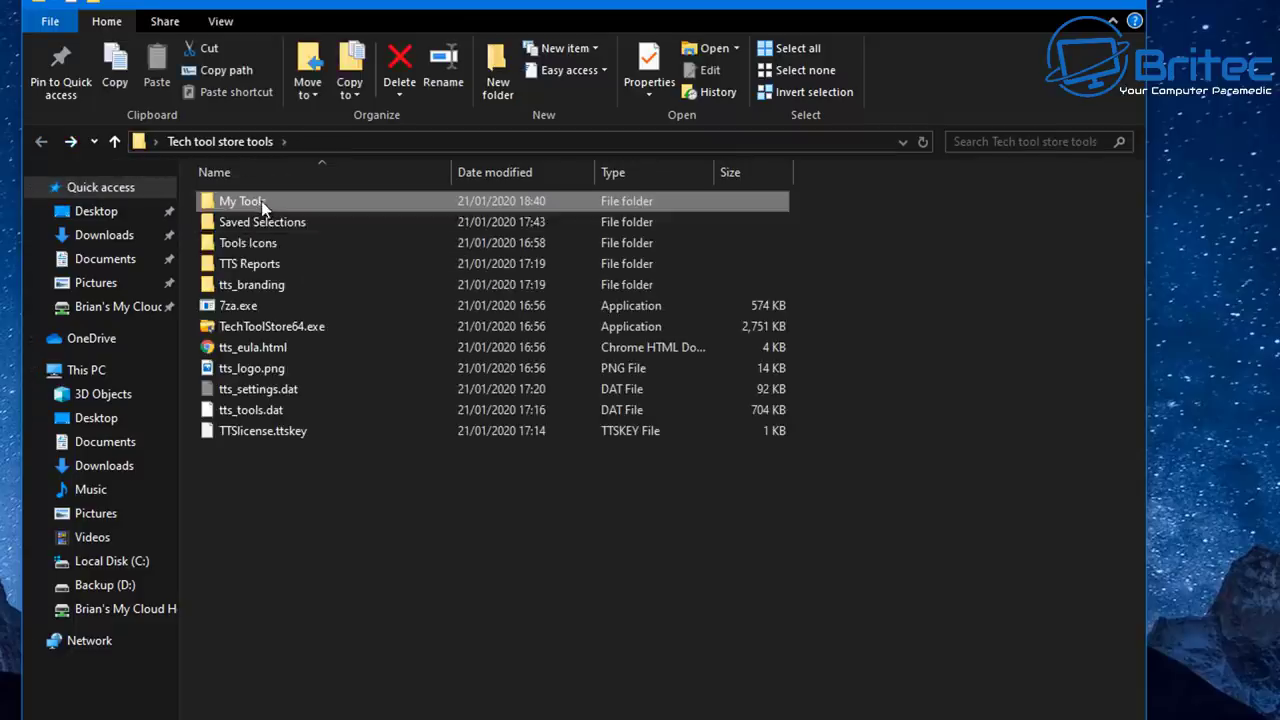
pyautogui.doubleClick(261, 201)
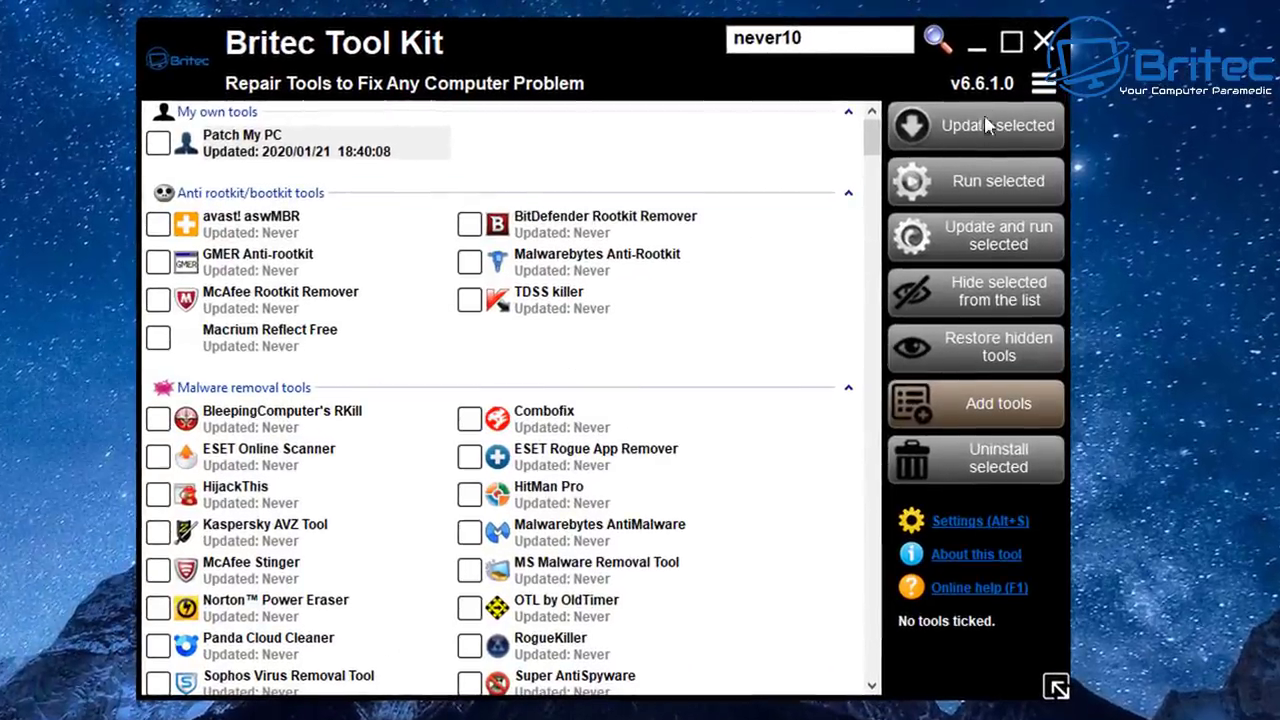
# - Start a new custom tool entry and name it Never10
pyautogui.click(993, 410)
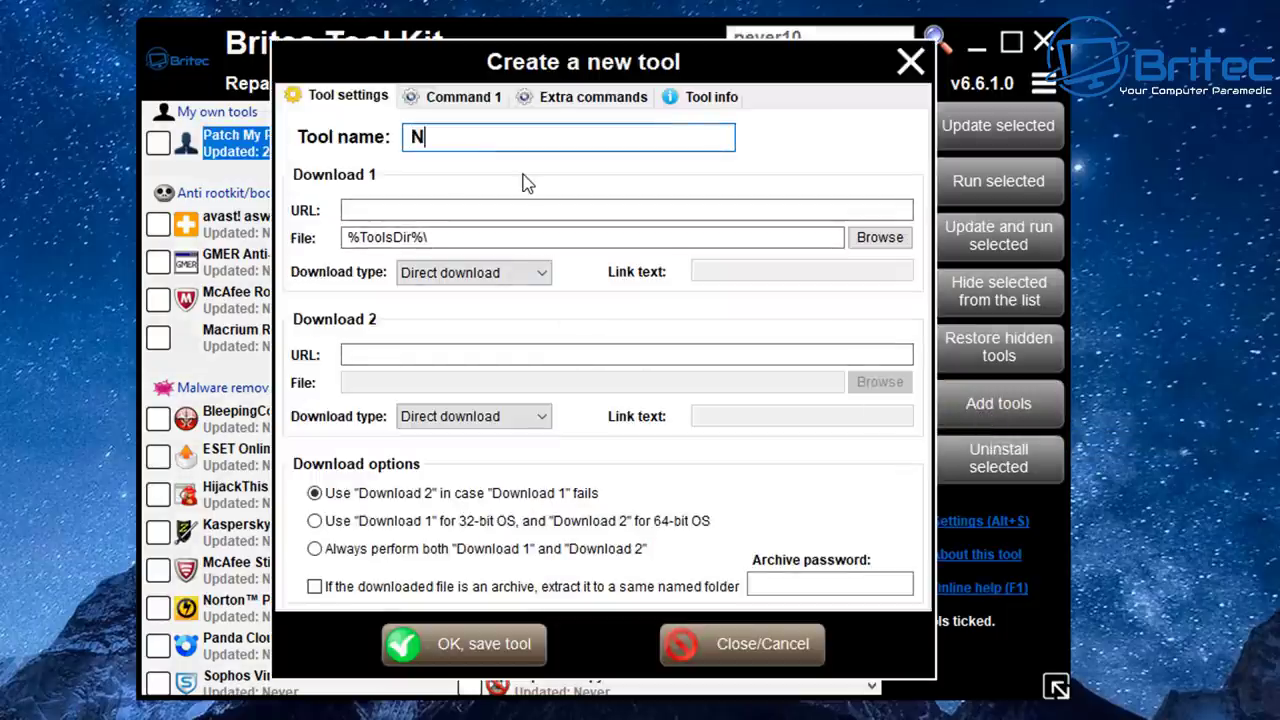
pyautogui.write('Never')
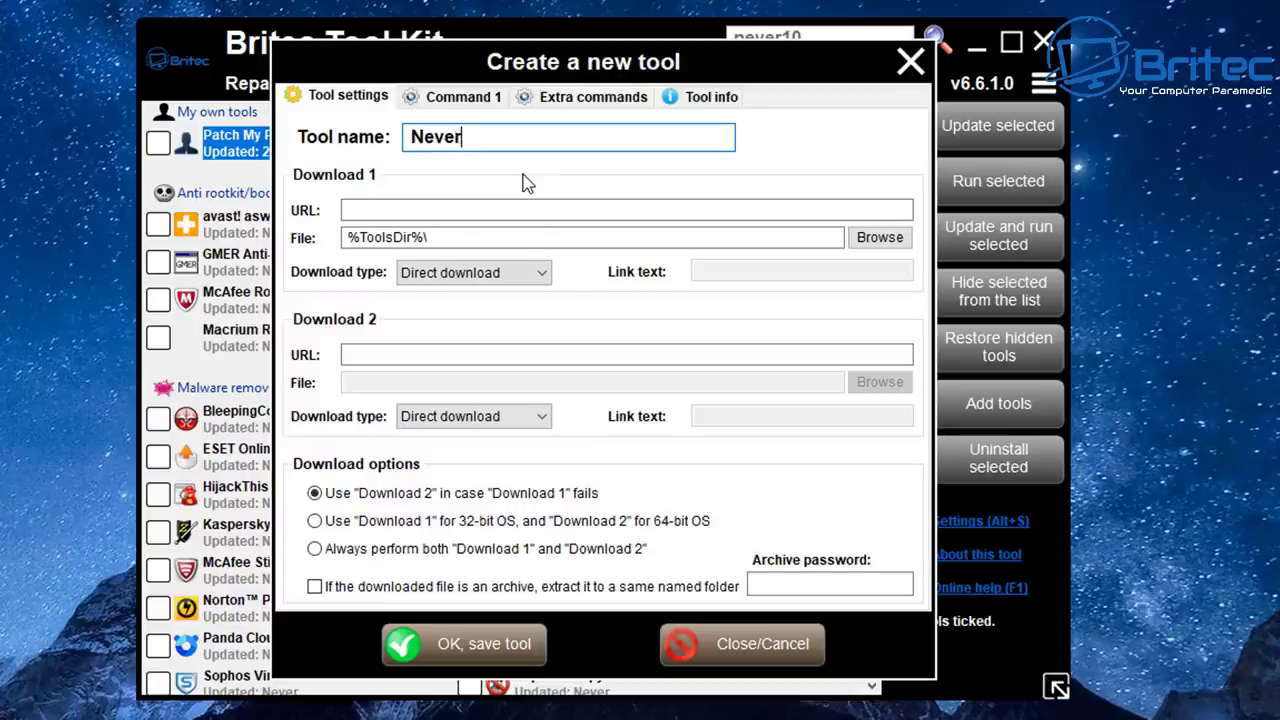
pyautogui.write('10')
# - Copy the Never10 download link from the GRC page in the browser and paste it as the Download 1 URL
pyautogui.click(388, 208)
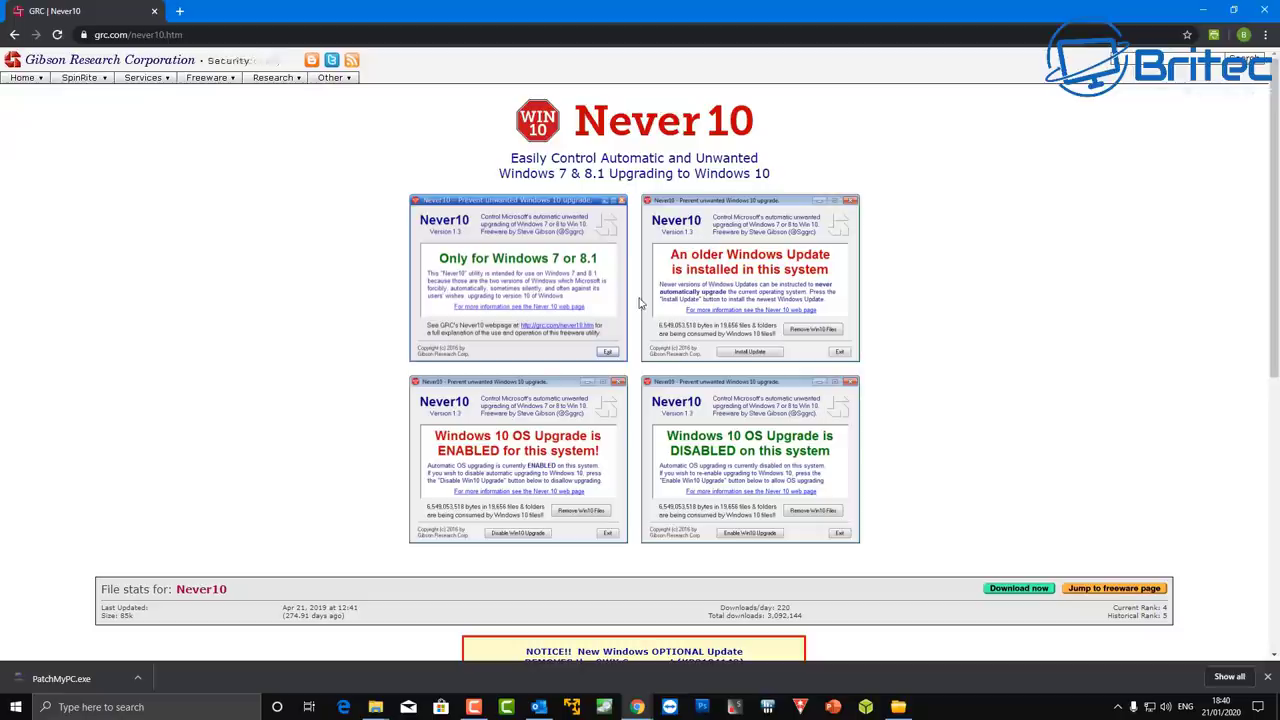
pyautogui.rightClick(1030, 591)
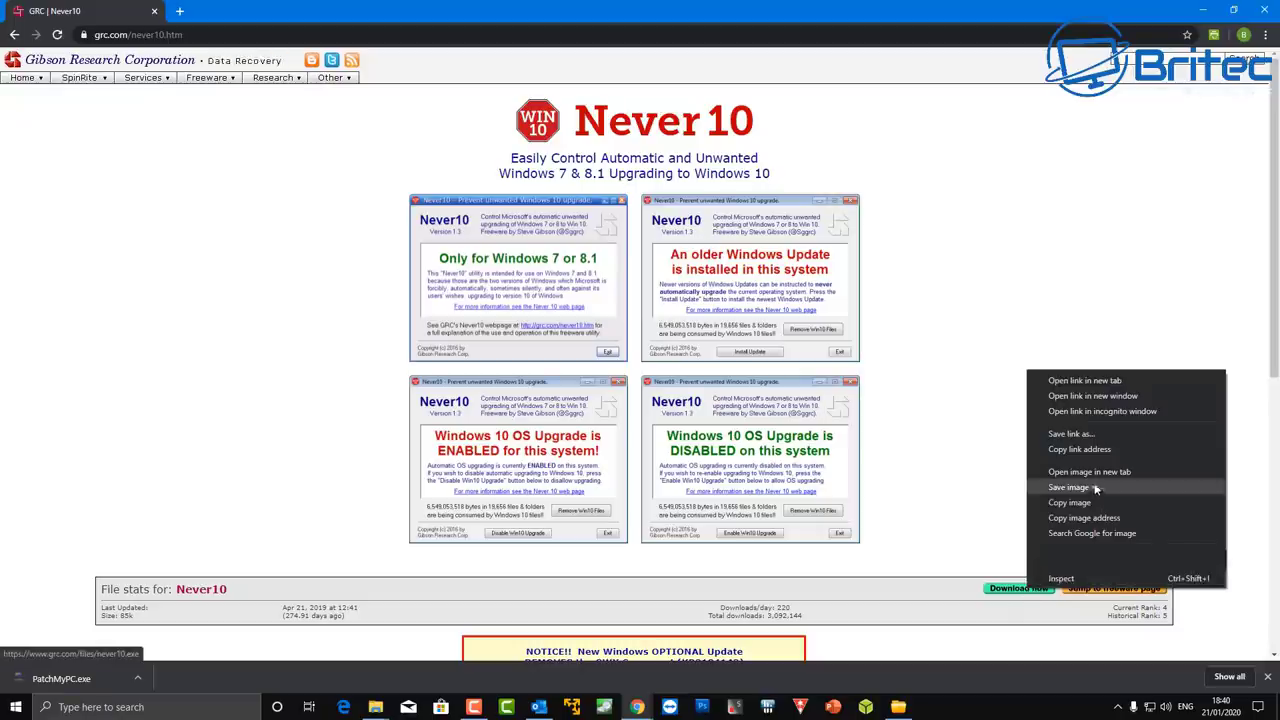
pyautogui.click(1095, 450)
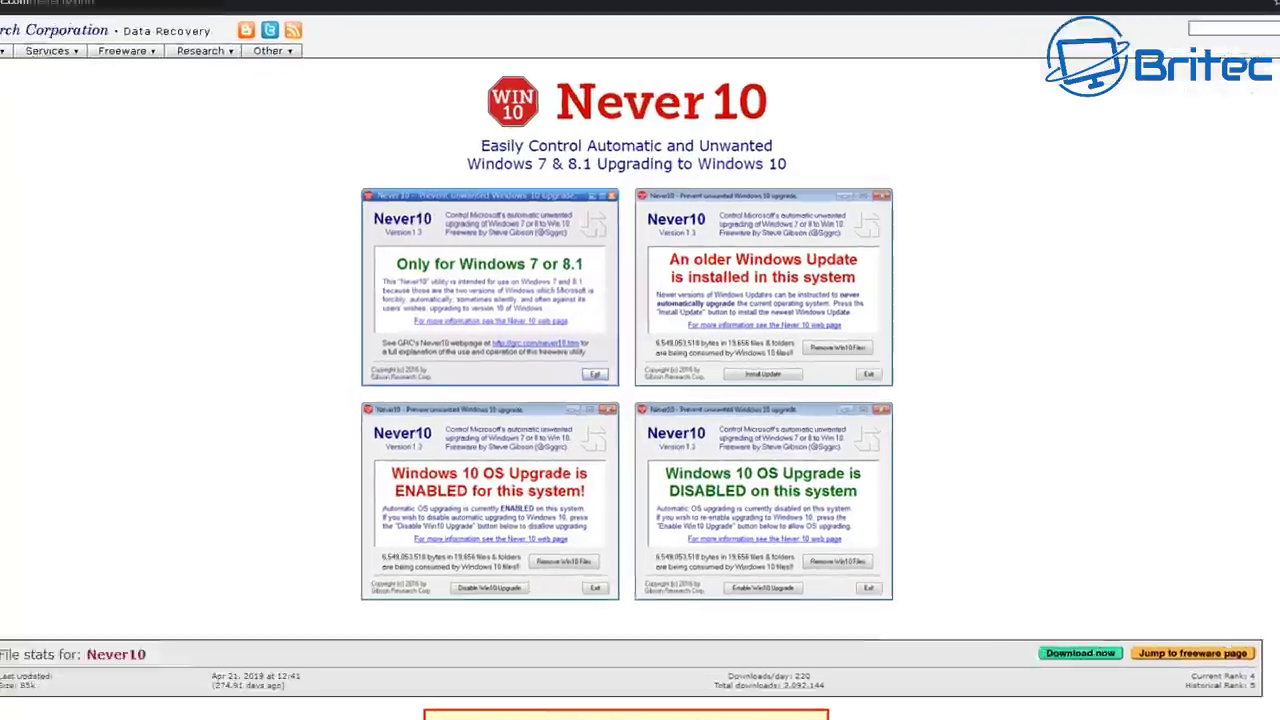
pyautogui.click(1206, 10)
pyautogui.rightClick(420, 209)
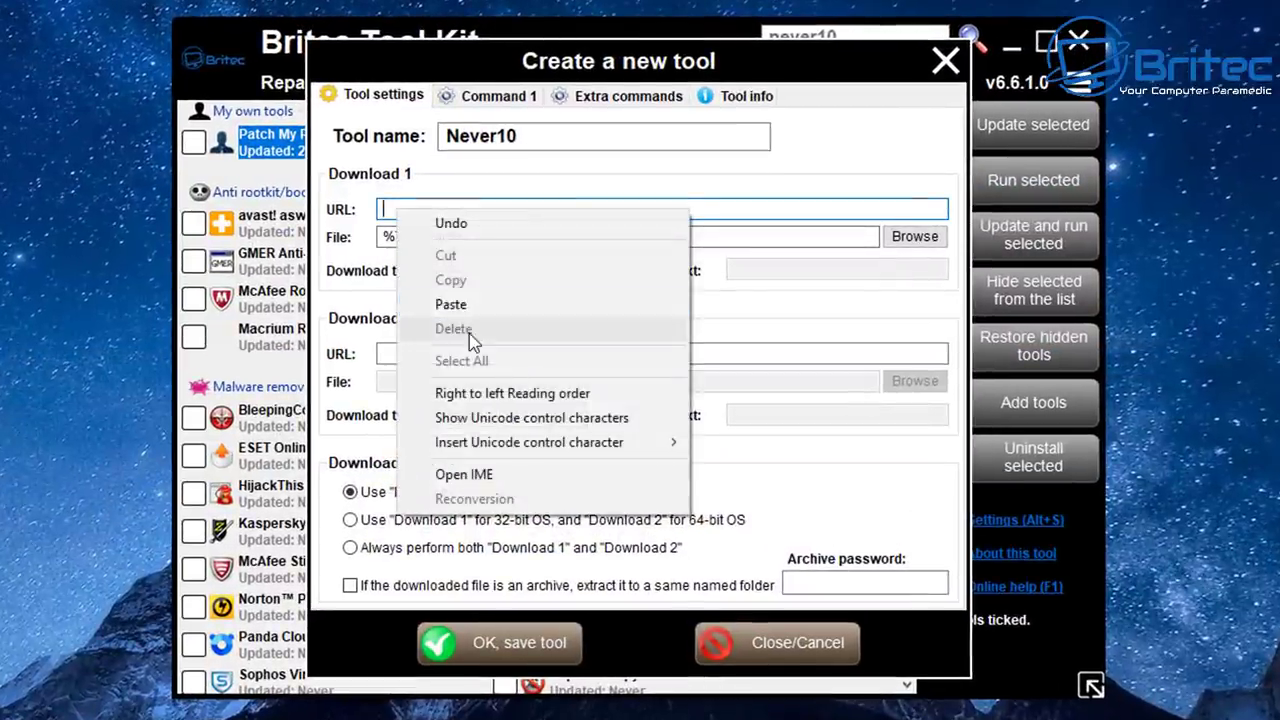
pyautogui.click(455, 303)
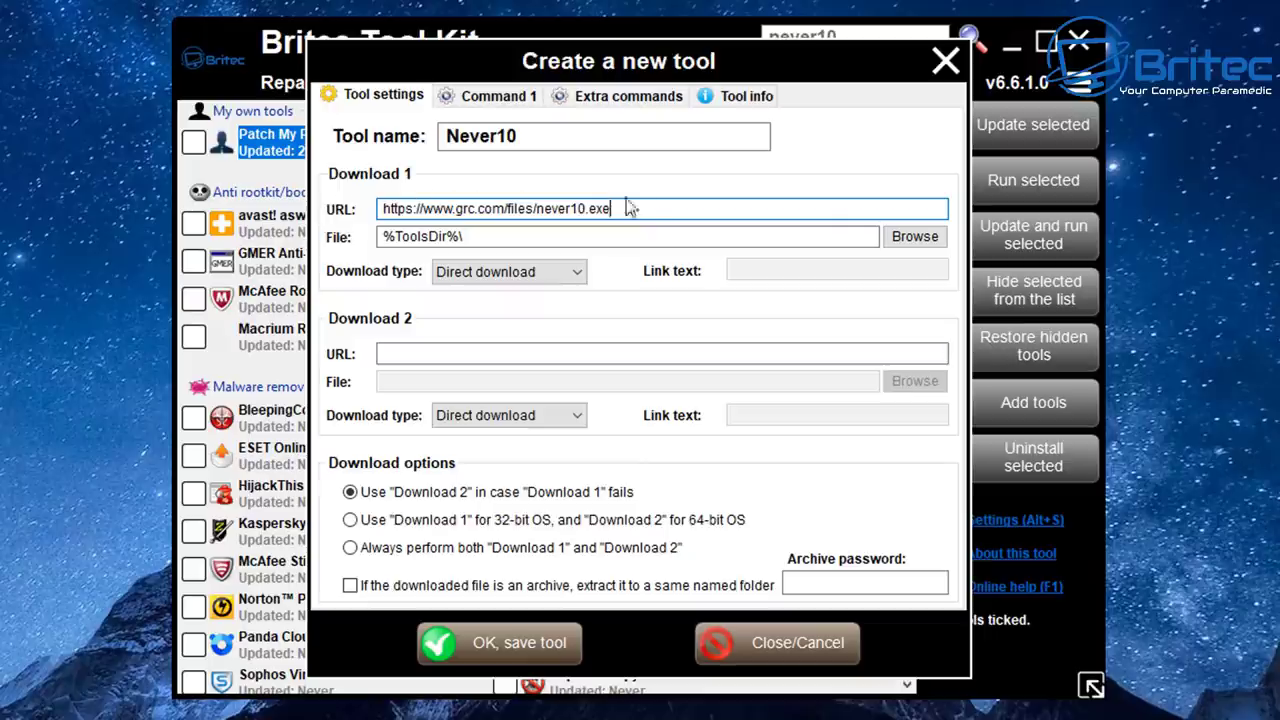
# - Set the Download 1 file path to %ToolsDir%\My Tools\never10.exe, reusing the file name from the URL, and save the tool
pyautogui.click(486, 236)
pyautogui.write('M')
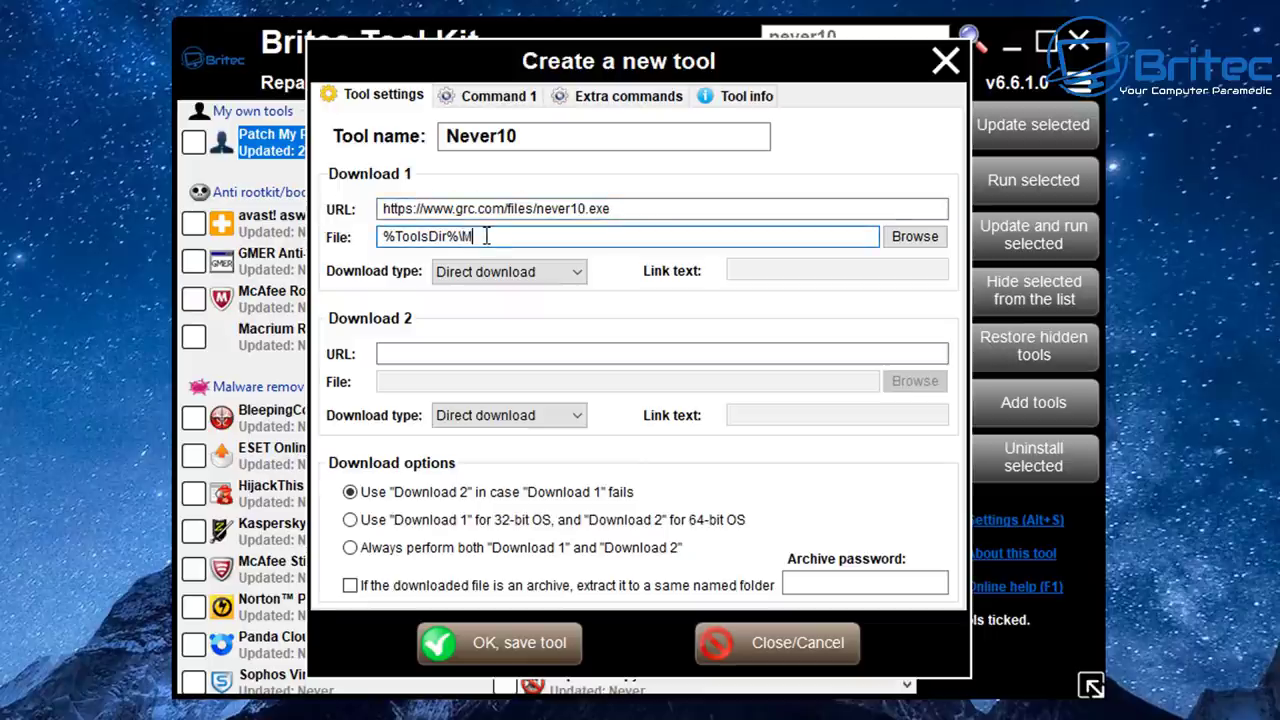
pyautogui.write('y Tools\\')
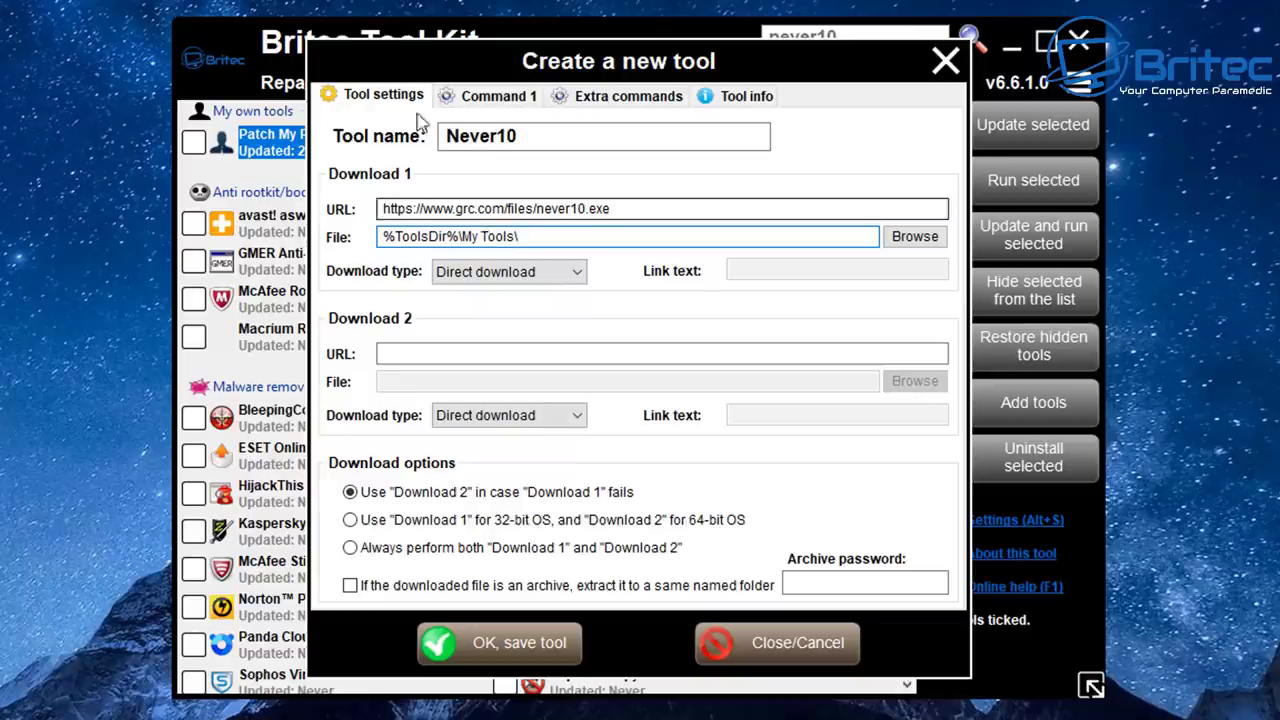
pyautogui.moveTo(651, 208); pyautogui.dragTo(536, 207)
pyautogui.rightClick(560, 210)
pyautogui.click(614, 277)
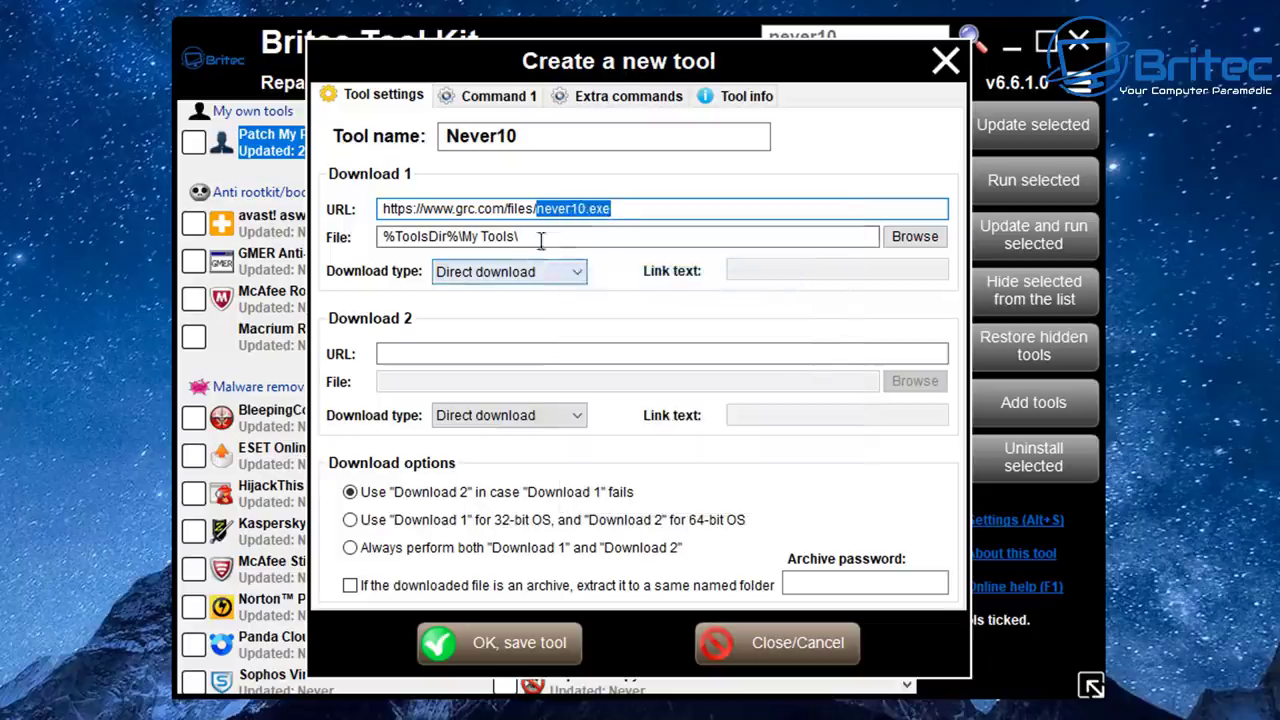
pyautogui.click(565, 237)
pyautogui.rightClick(570, 238)
pyautogui.click(610, 329)
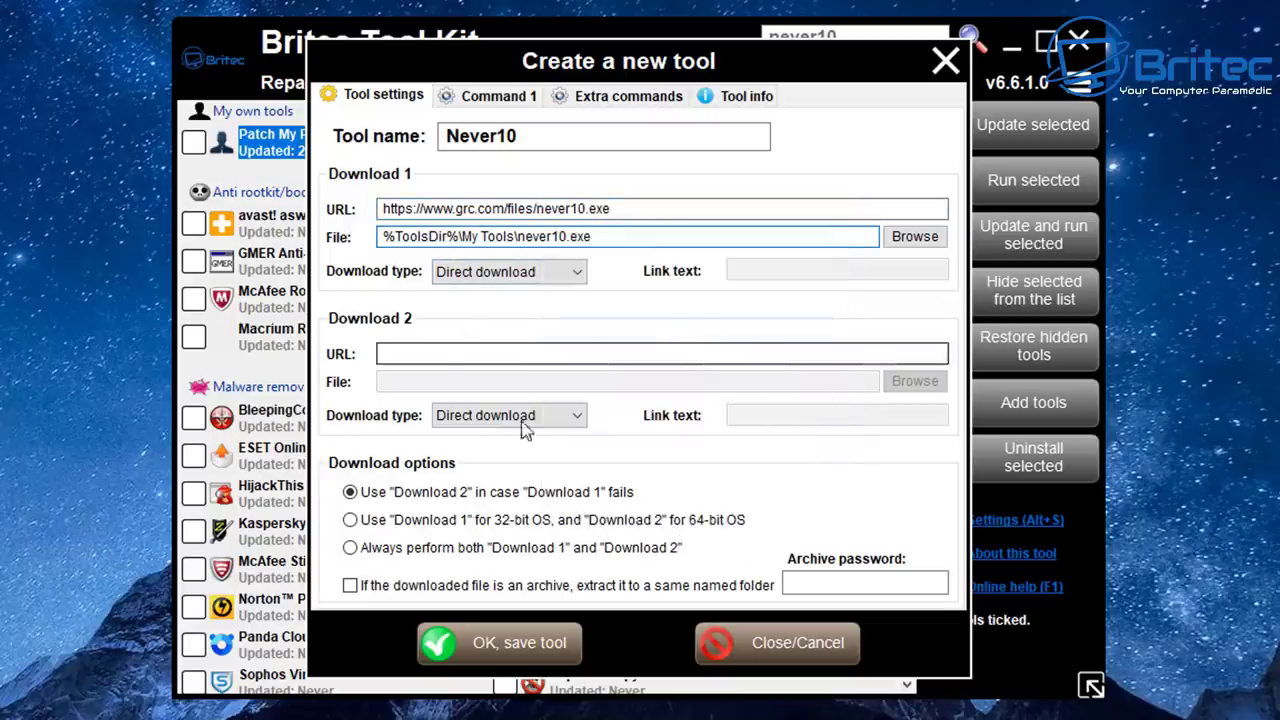
pyautogui.click(512, 645)
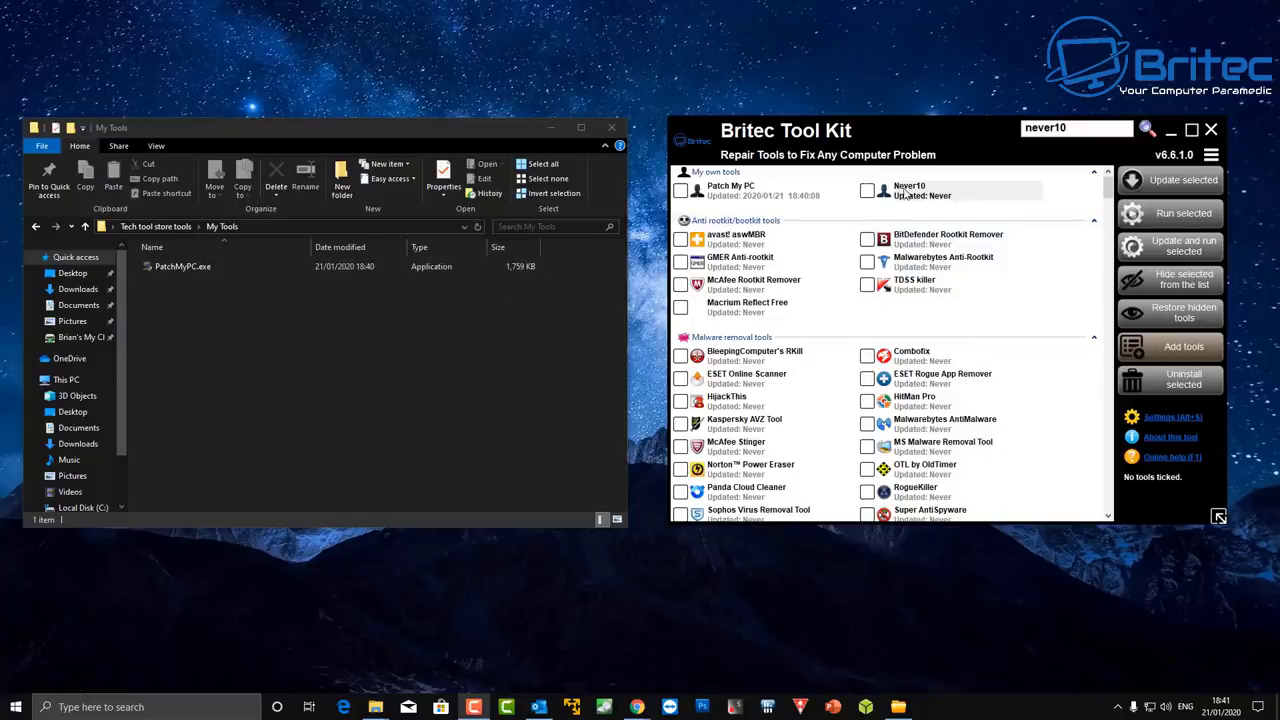
# - Run the newly added Never10 tool from the My own tools group so that it downloads
pyautogui.click(907, 195)
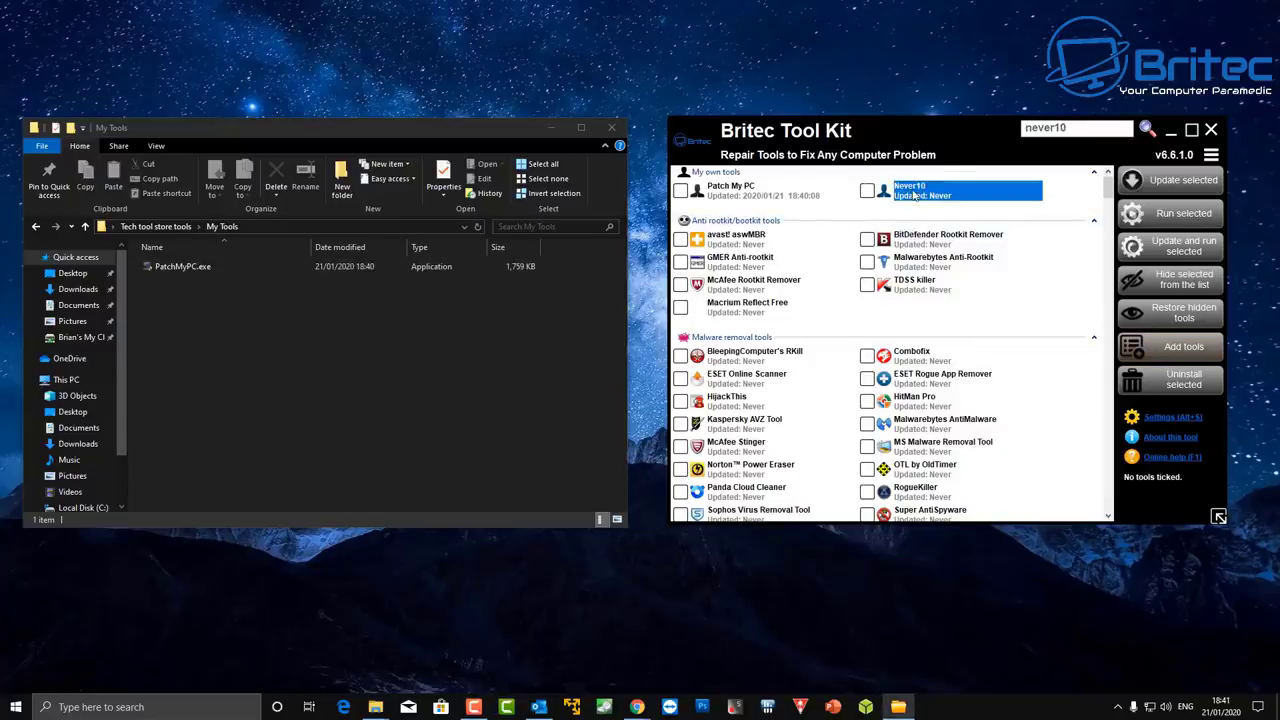
pyautogui.doubleClick(912, 195)
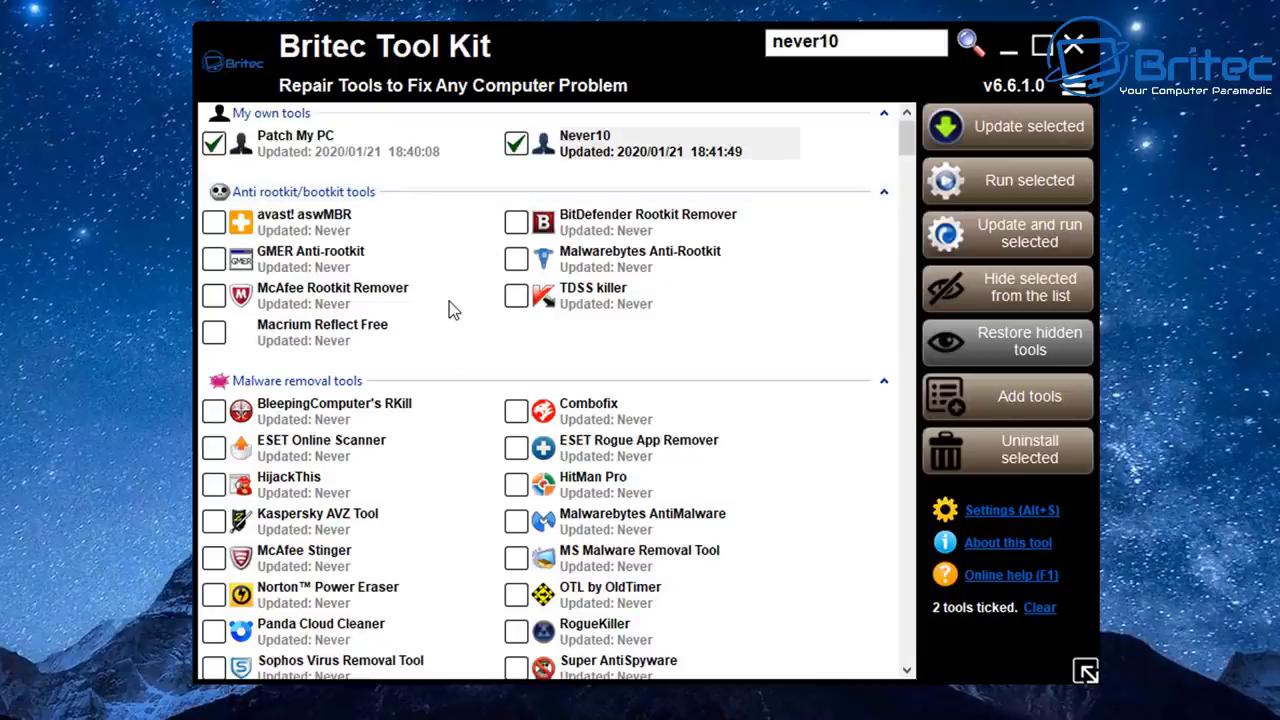
# - Tick avast! aswMBR and GMER Anti-rootkit in the Anti rootkit/bootkit group, and untick both again
pyautogui.click(213, 226)
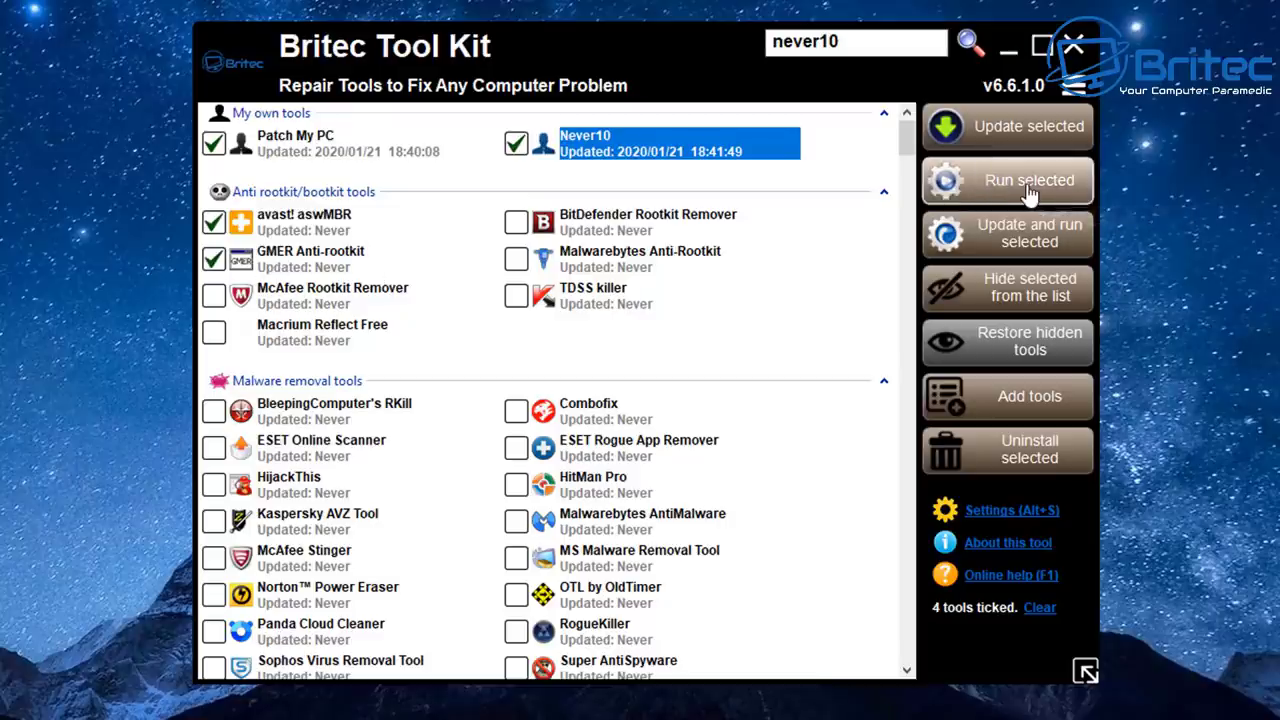
pyautogui.click(213, 226)
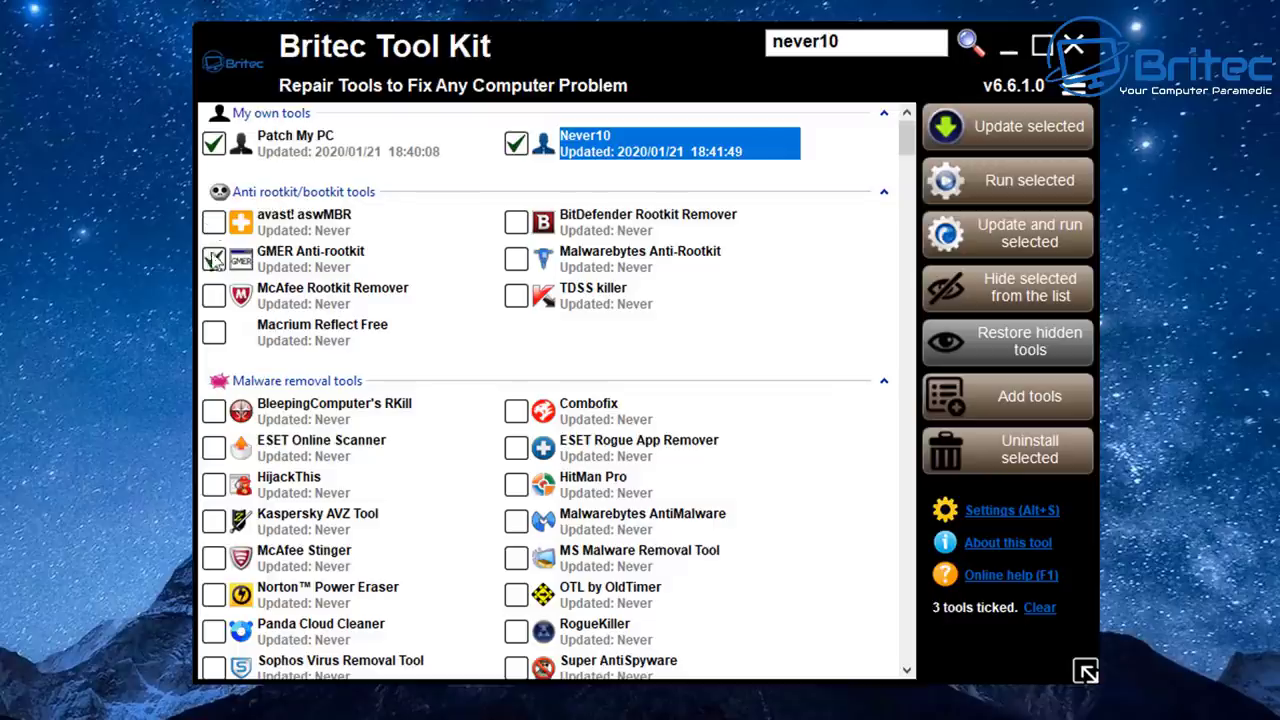
pyautogui.click(213, 259)
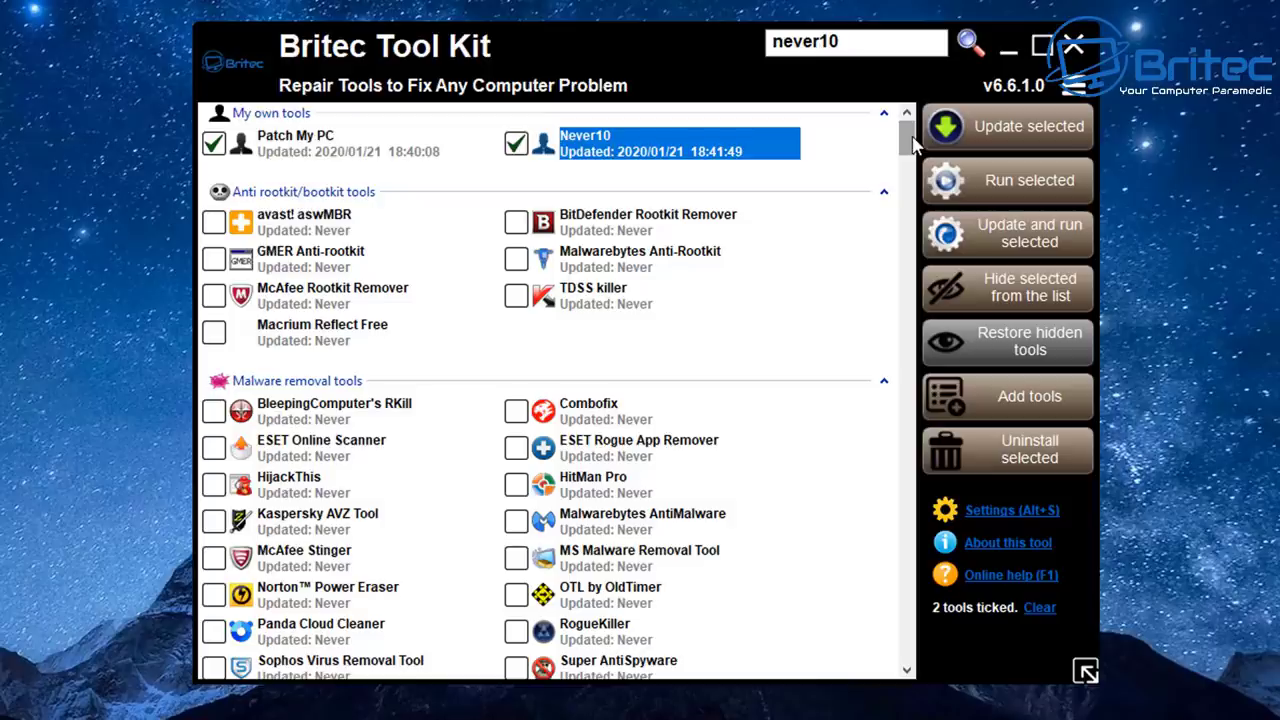
# - Tick ESET Online Scanner in the Malware removal tools group and display its description
pyautogui.scroll(-3, 914, 144)
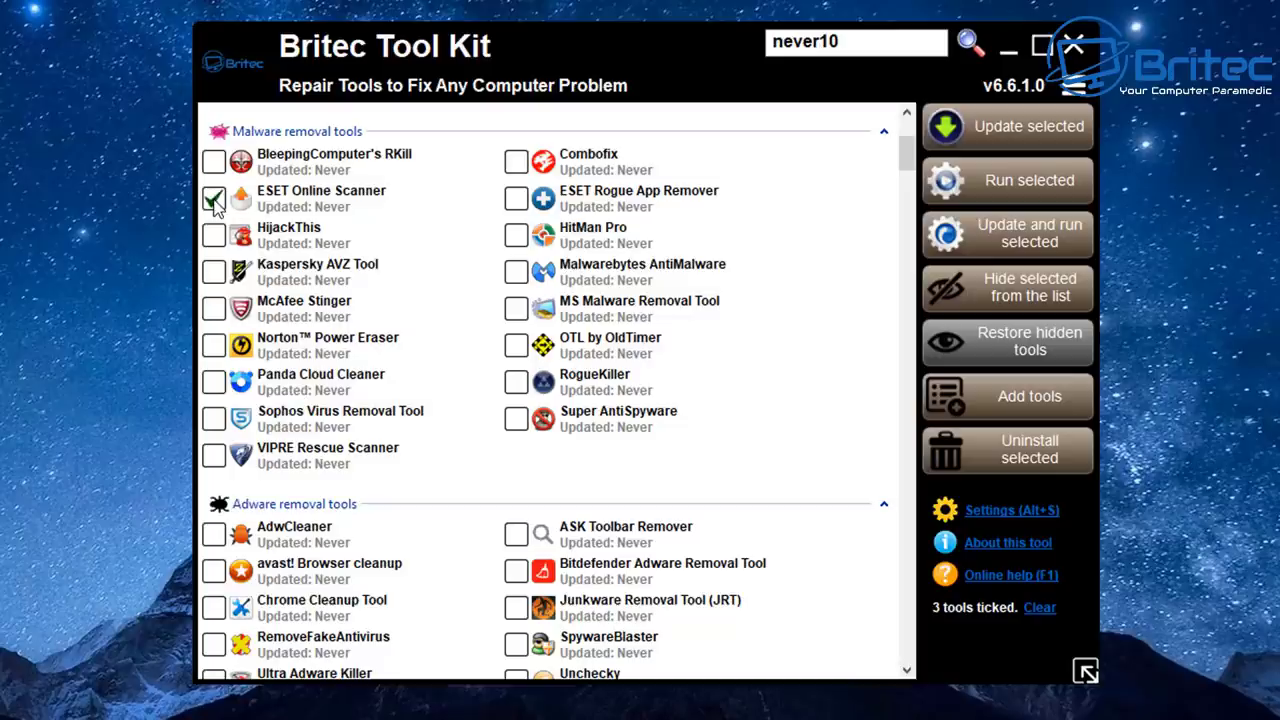
pyautogui.click(306, 204)
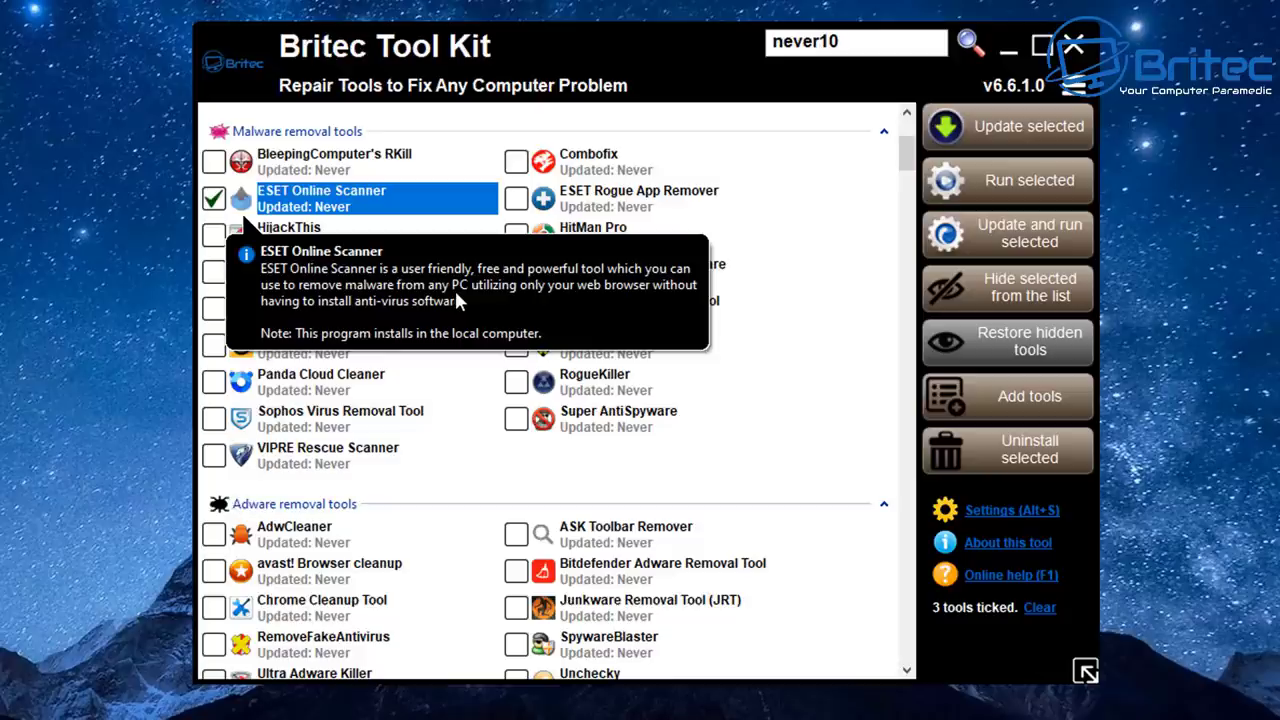
# - Run ESET Online Scanner from the Malware removal tools group, accept its terms of use and start it
pyautogui.rightClick(293, 198)
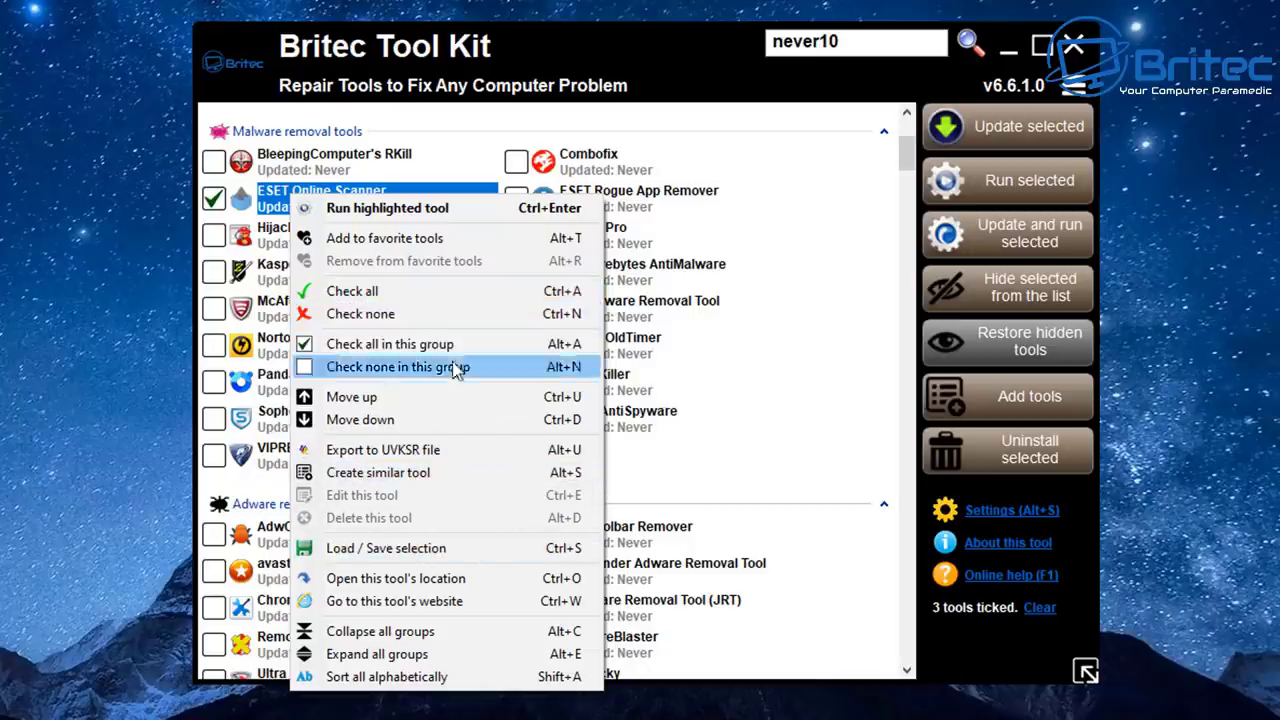
pyautogui.click(278, 212)
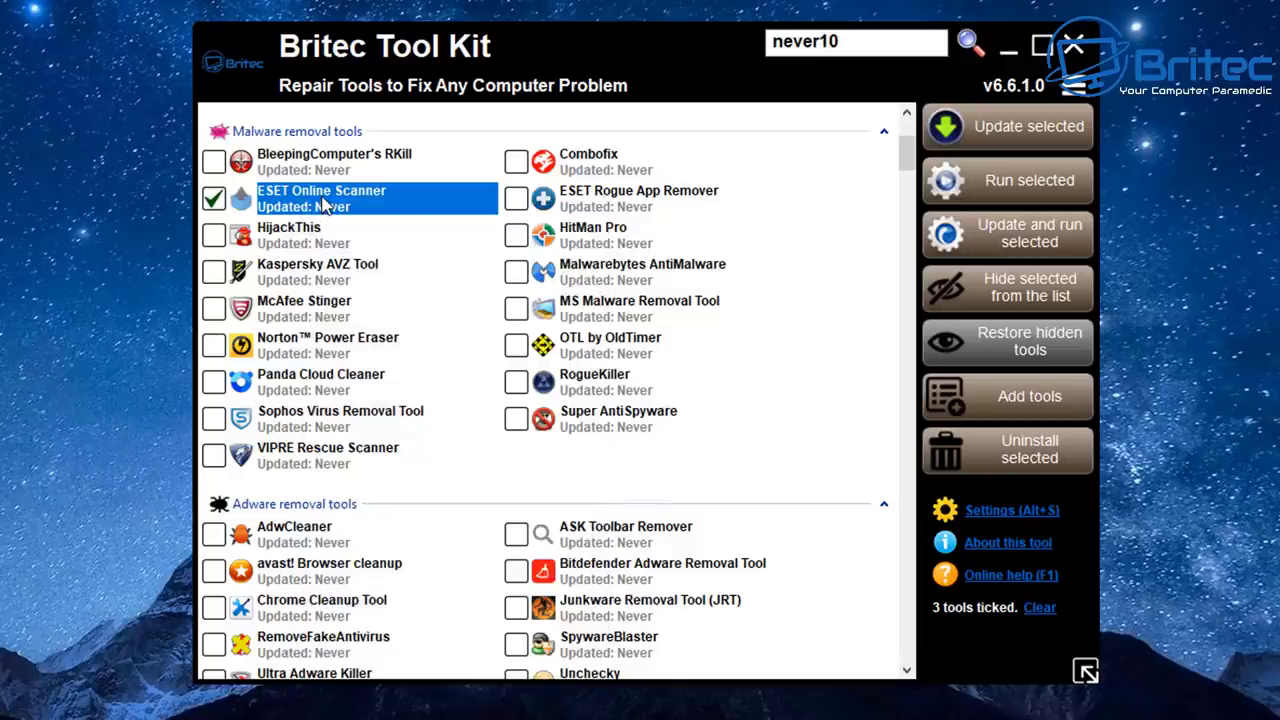
pyautogui.doubleClick(325, 204)
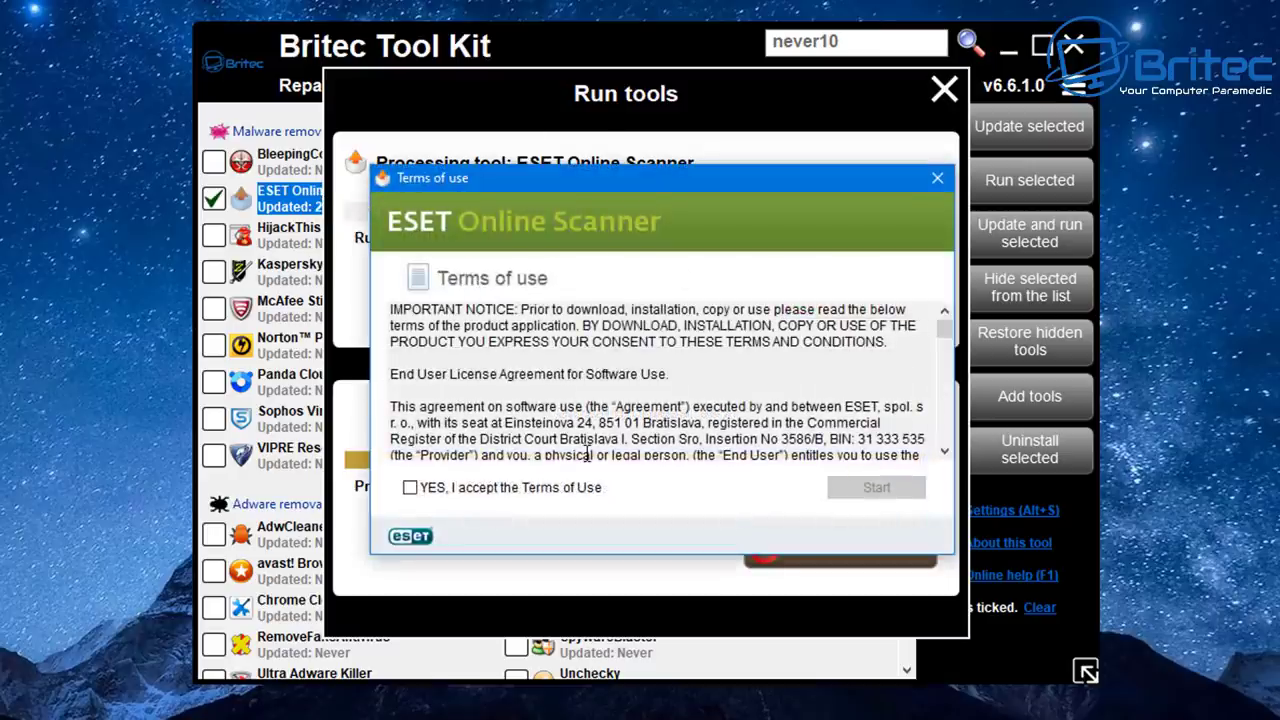
pyautogui.click(411, 488)
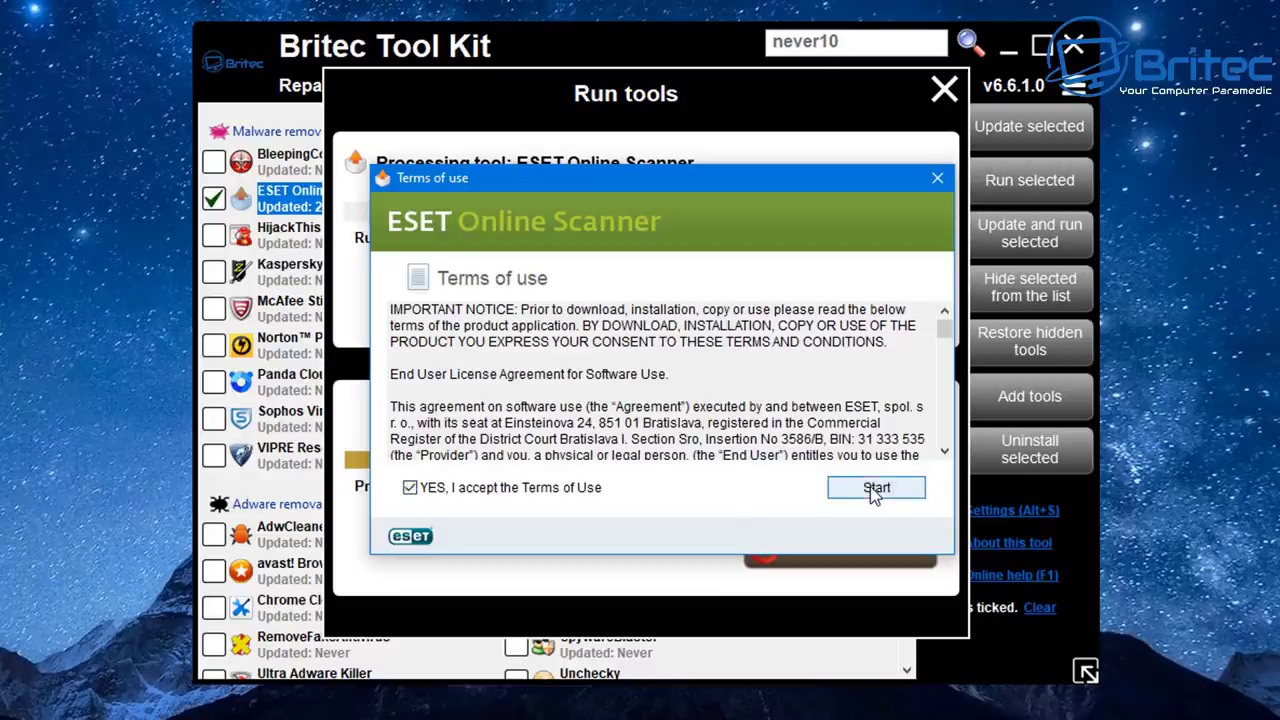
pyautogui.click(875, 489)
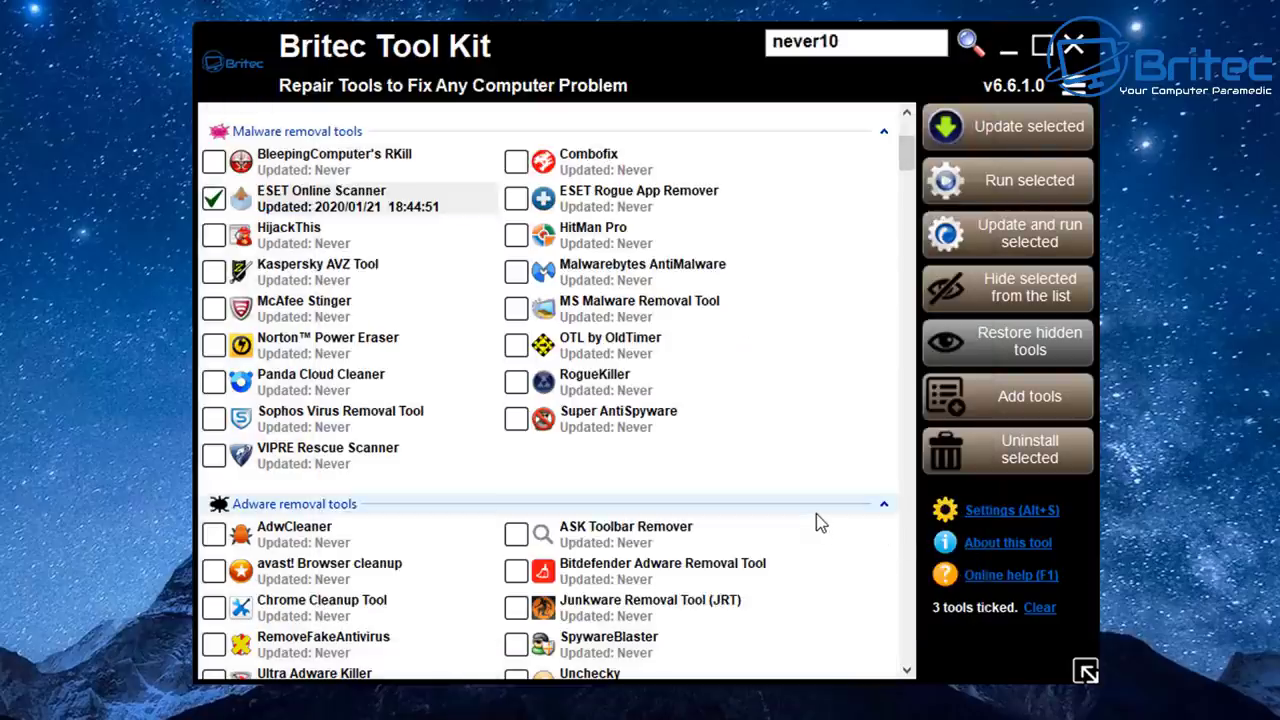
# - Request uninstalling the selected tools, confirm it, and clear every tick in the tool list
pyautogui.click(1030, 468)
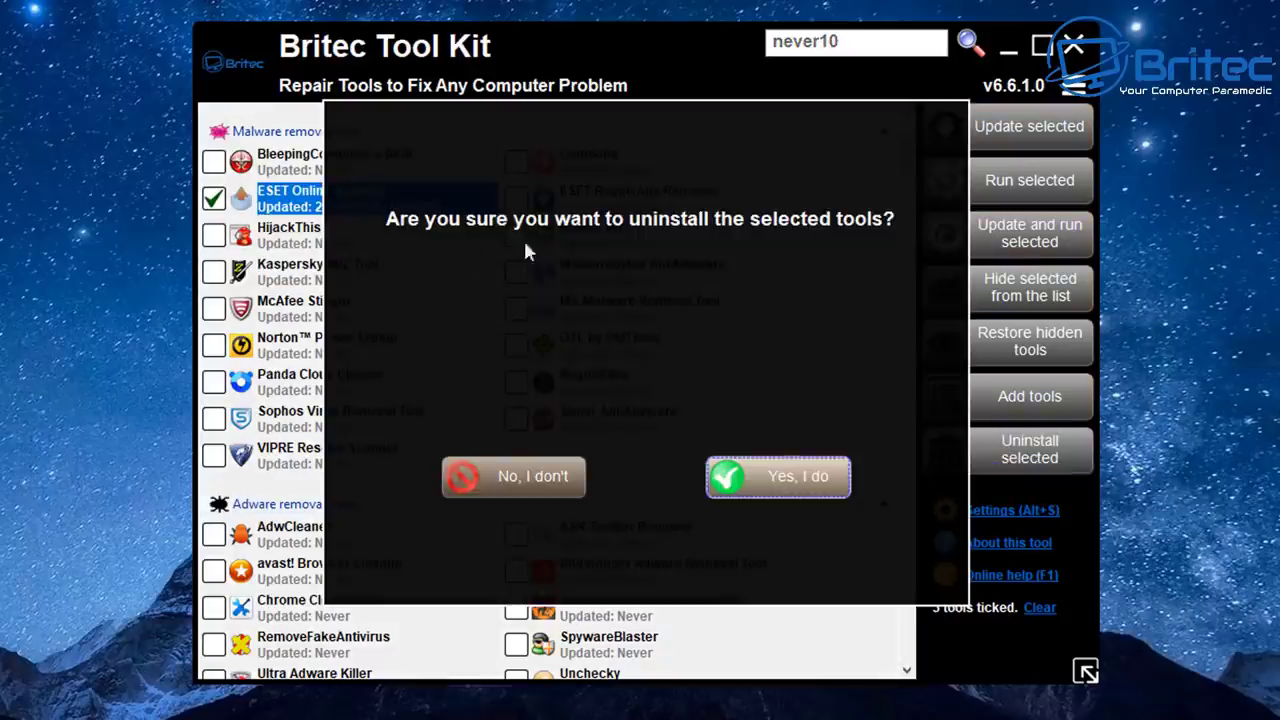
pyautogui.click(777, 477)
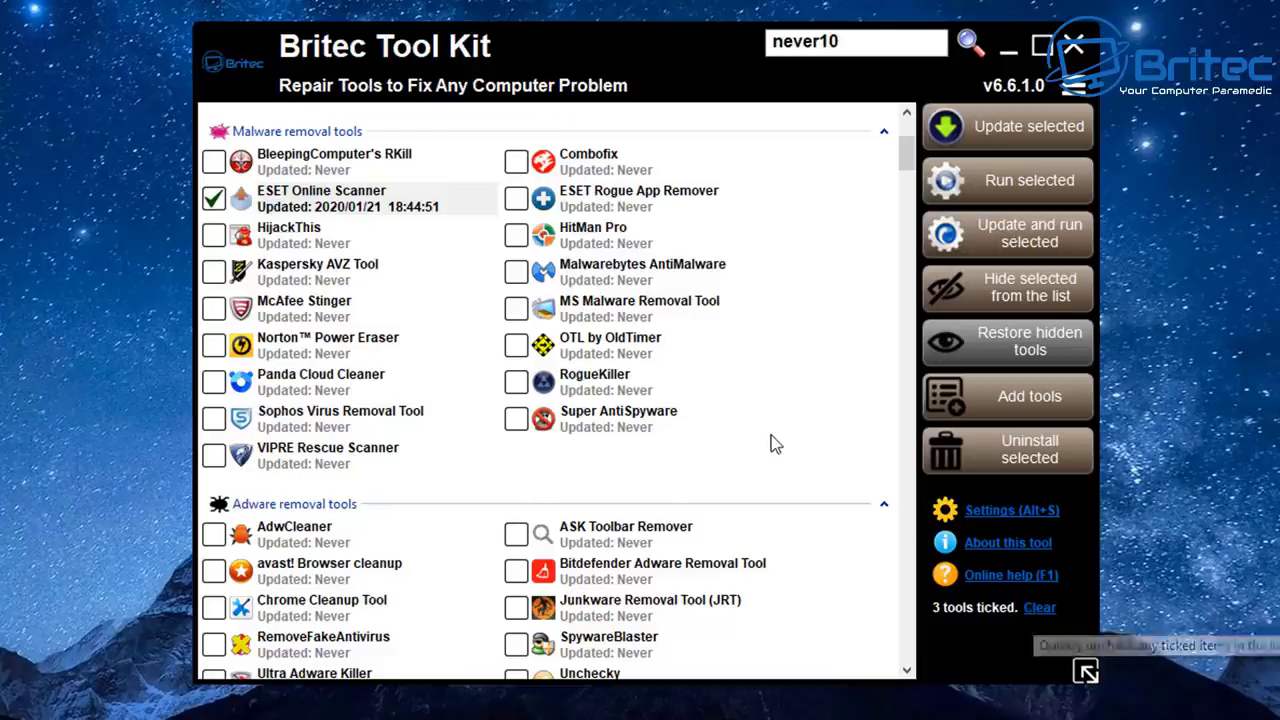
pyautogui.scroll(3, 770, 434)
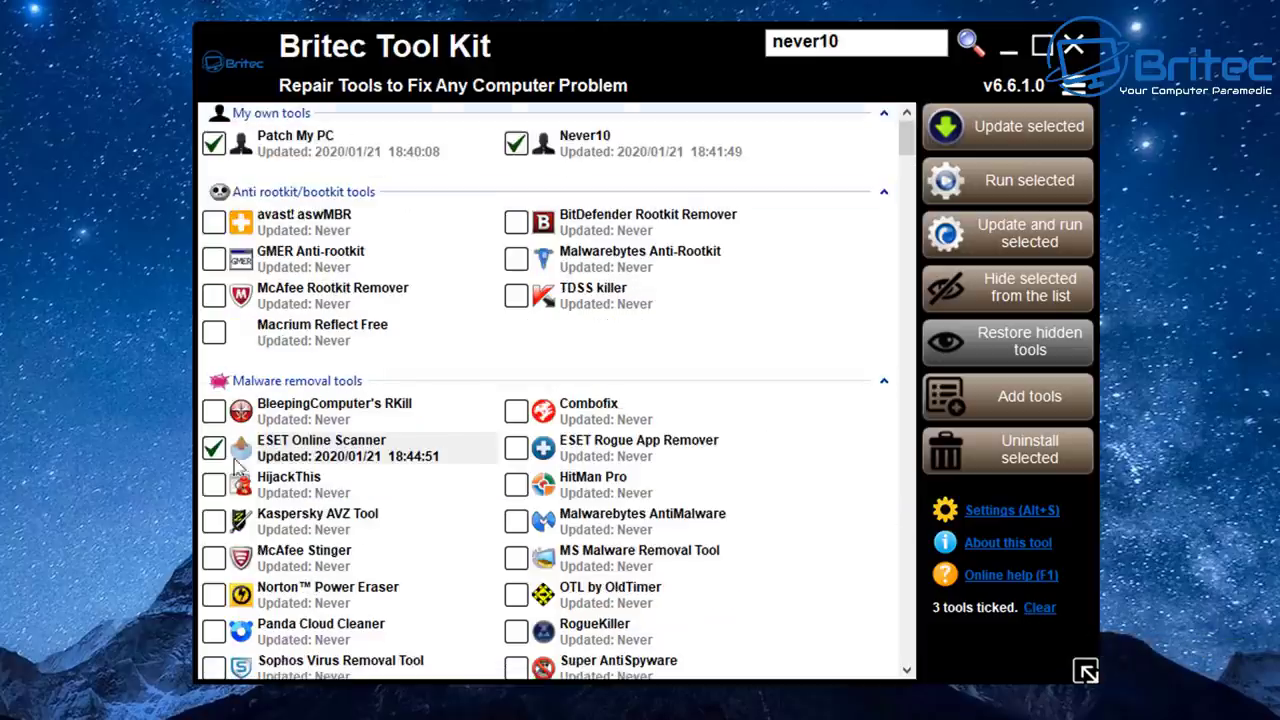
pyautogui.click(1040, 612)
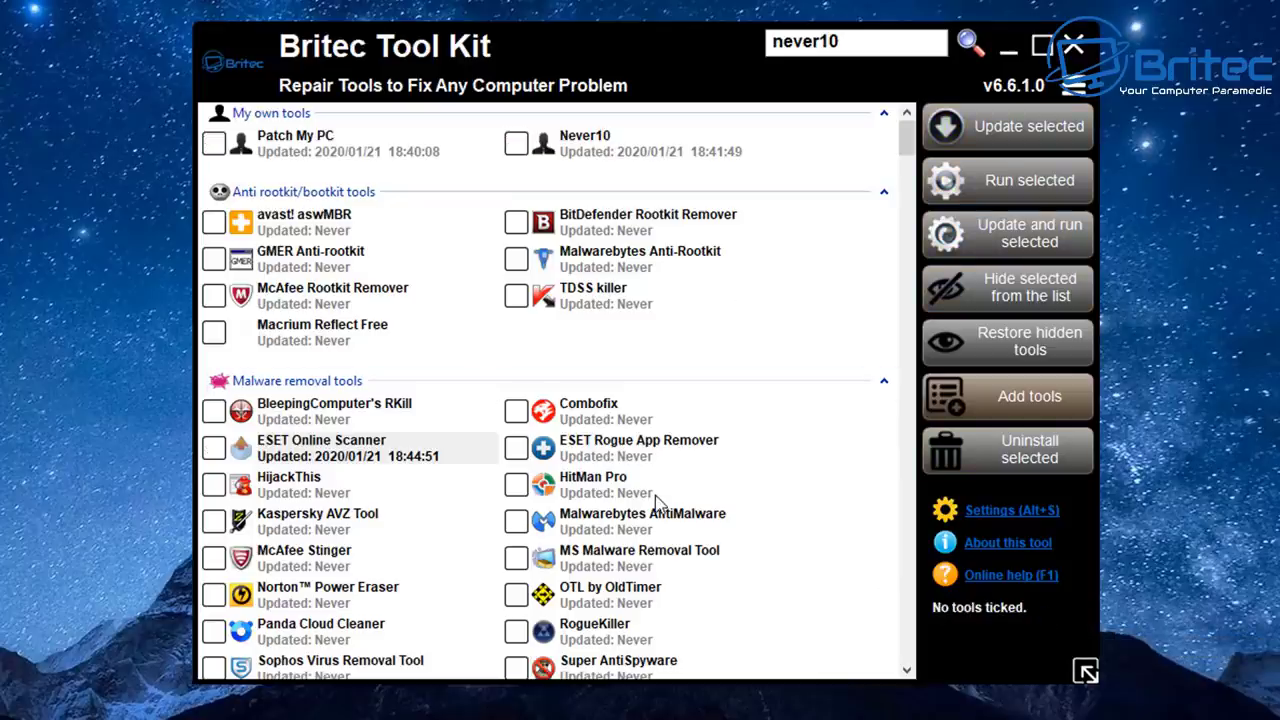
# - Tick and run UVK - Ultra virus killer Portable in the System repair tools group, accept its license agreement, and close its window
pyautogui.scroll(-2, 841, 408)
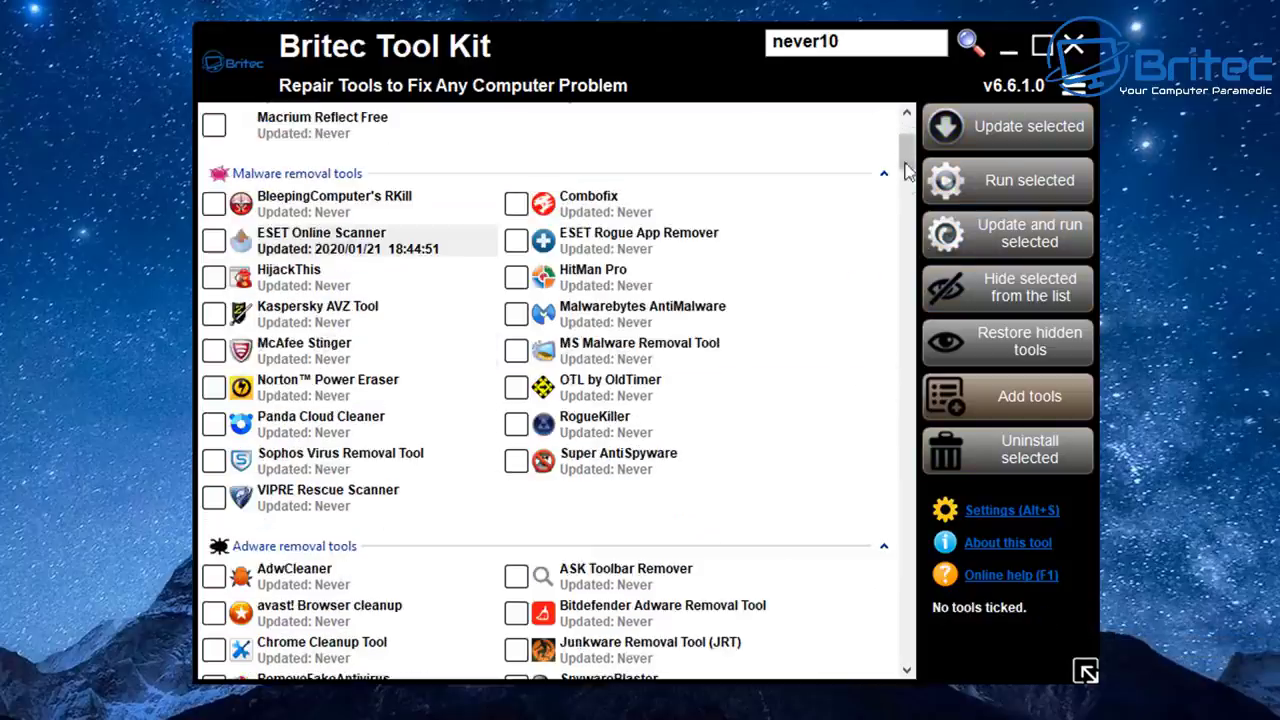
pyautogui.moveTo(909, 158); pyautogui.dragTo(914, 175)
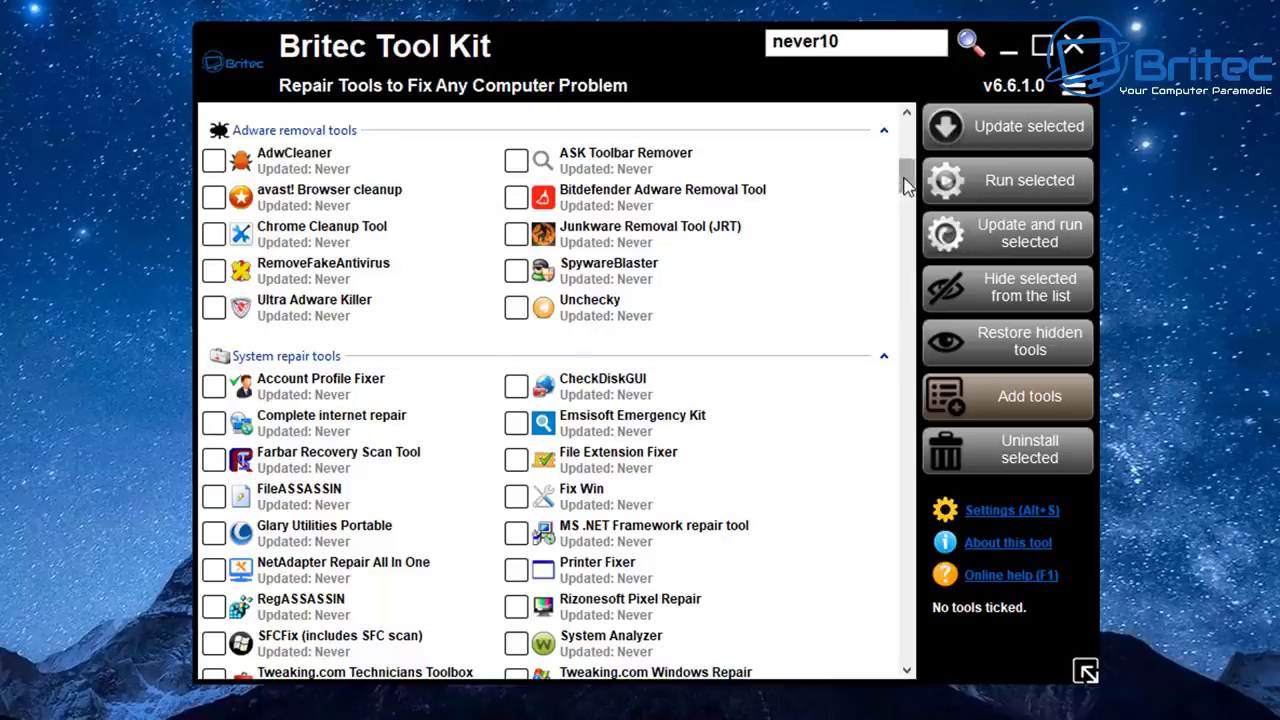
pyautogui.scroll(-3, 905, 185)
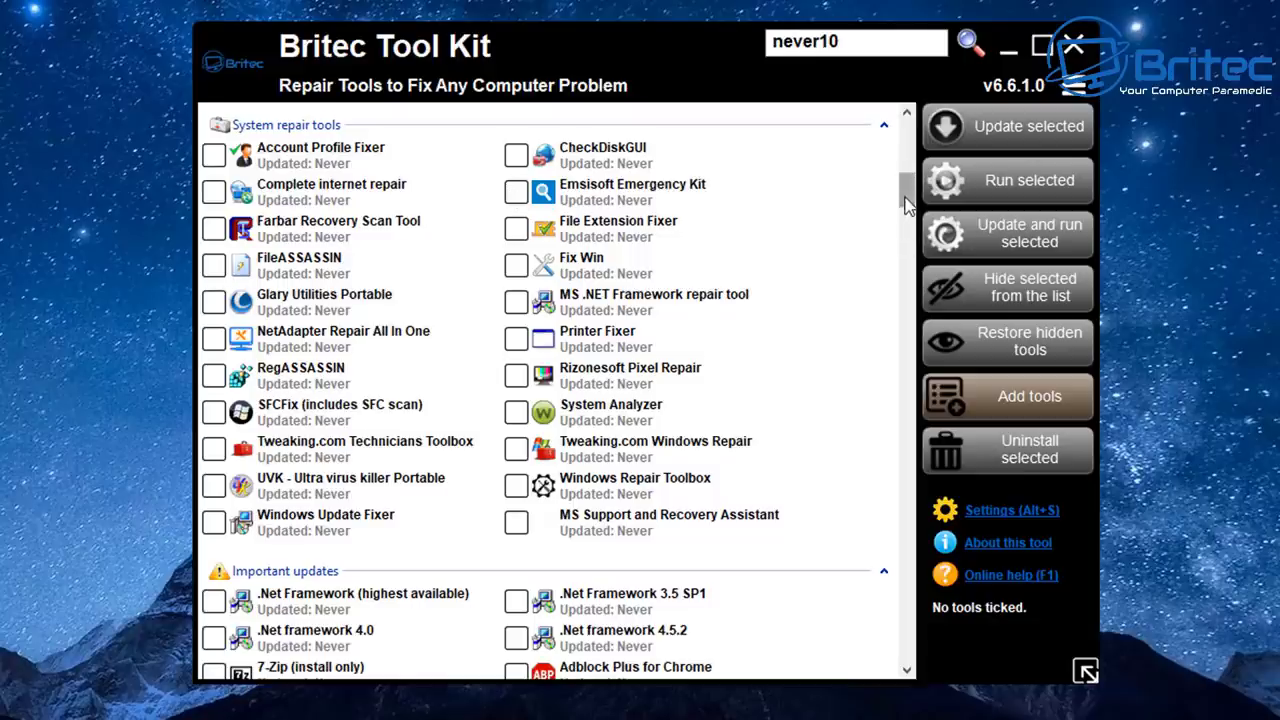
pyautogui.scroll(1, 905, 200)
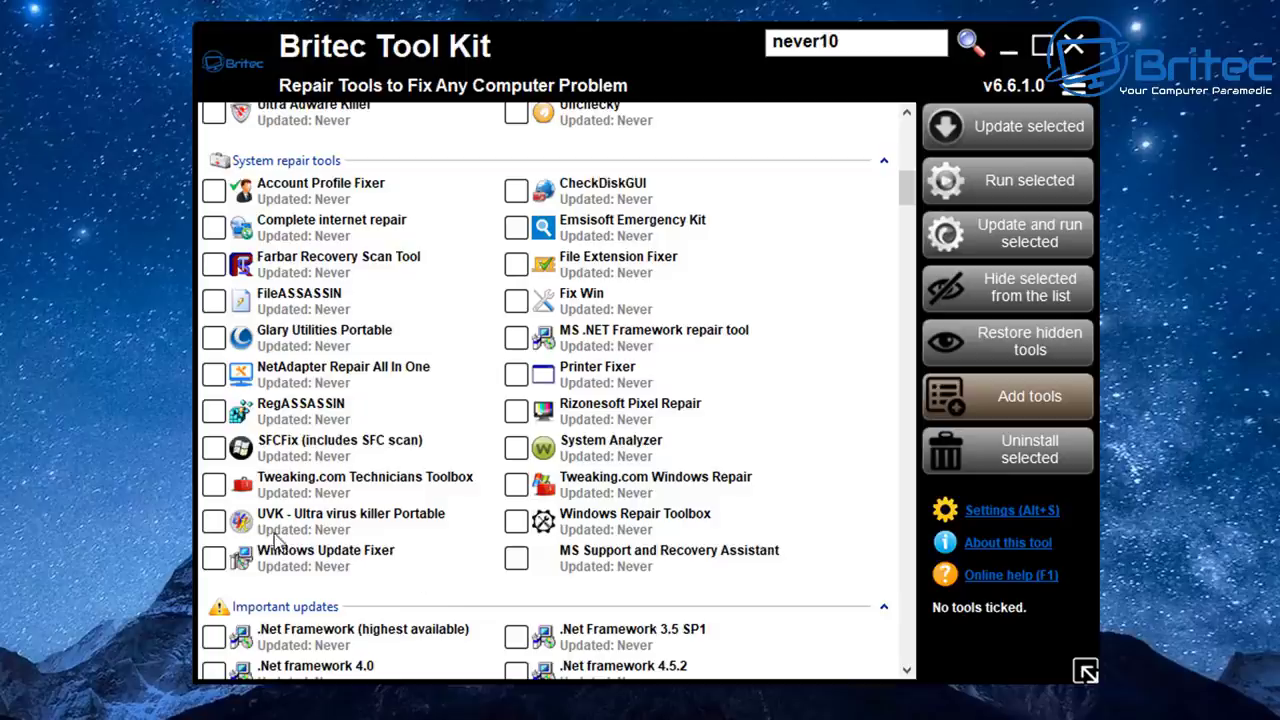
pyautogui.click(213, 522)
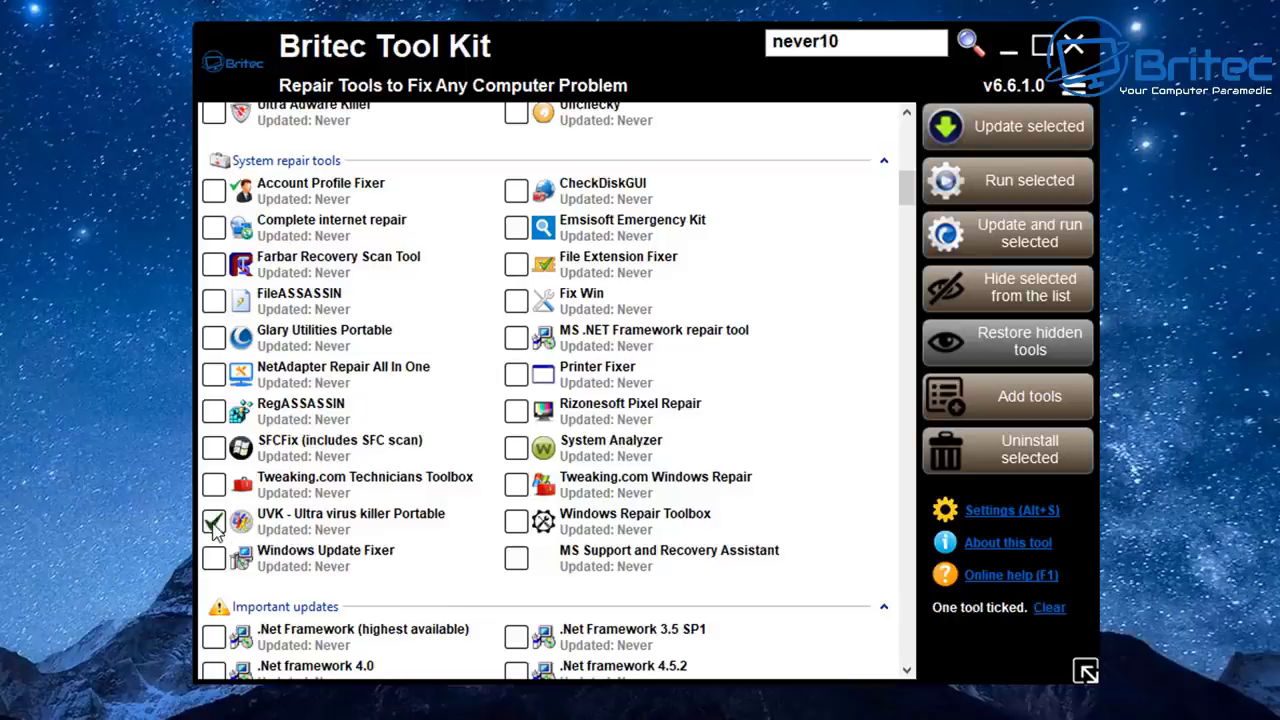
pyautogui.click(319, 520)
pyautogui.doubleClick(320, 524)
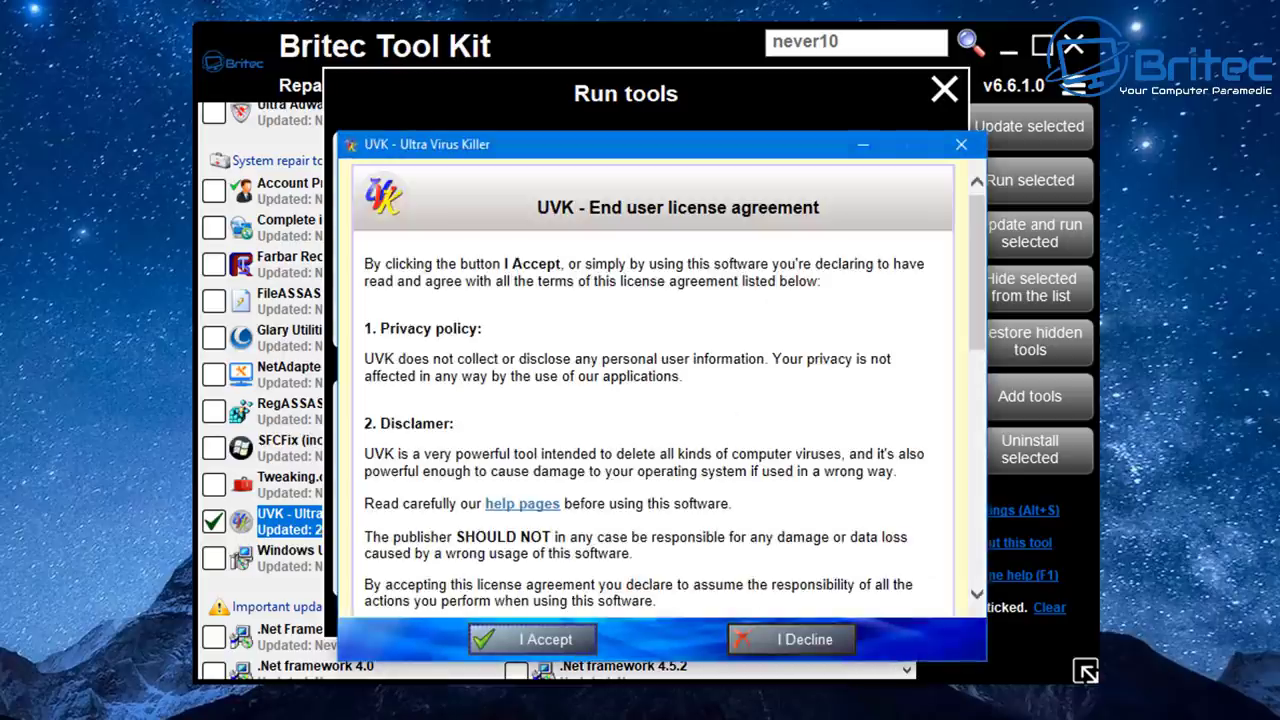
pyautogui.click(543, 645)
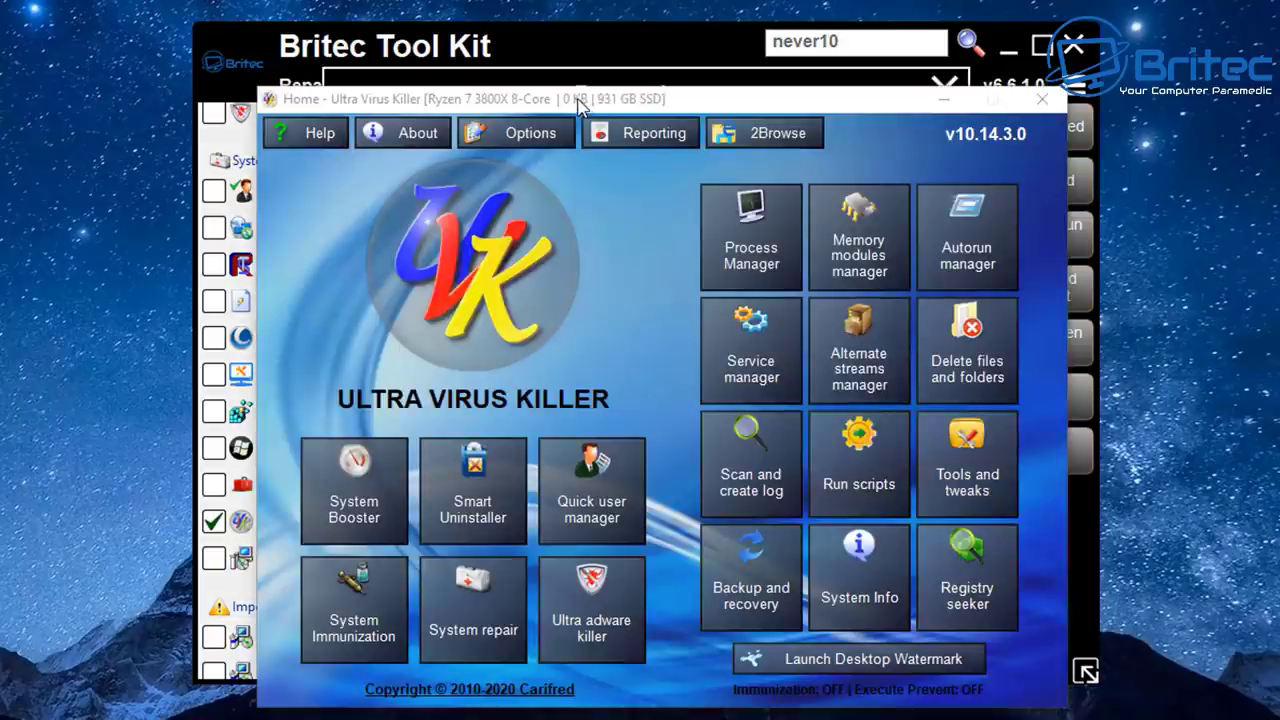
pyautogui.click(592, 105)
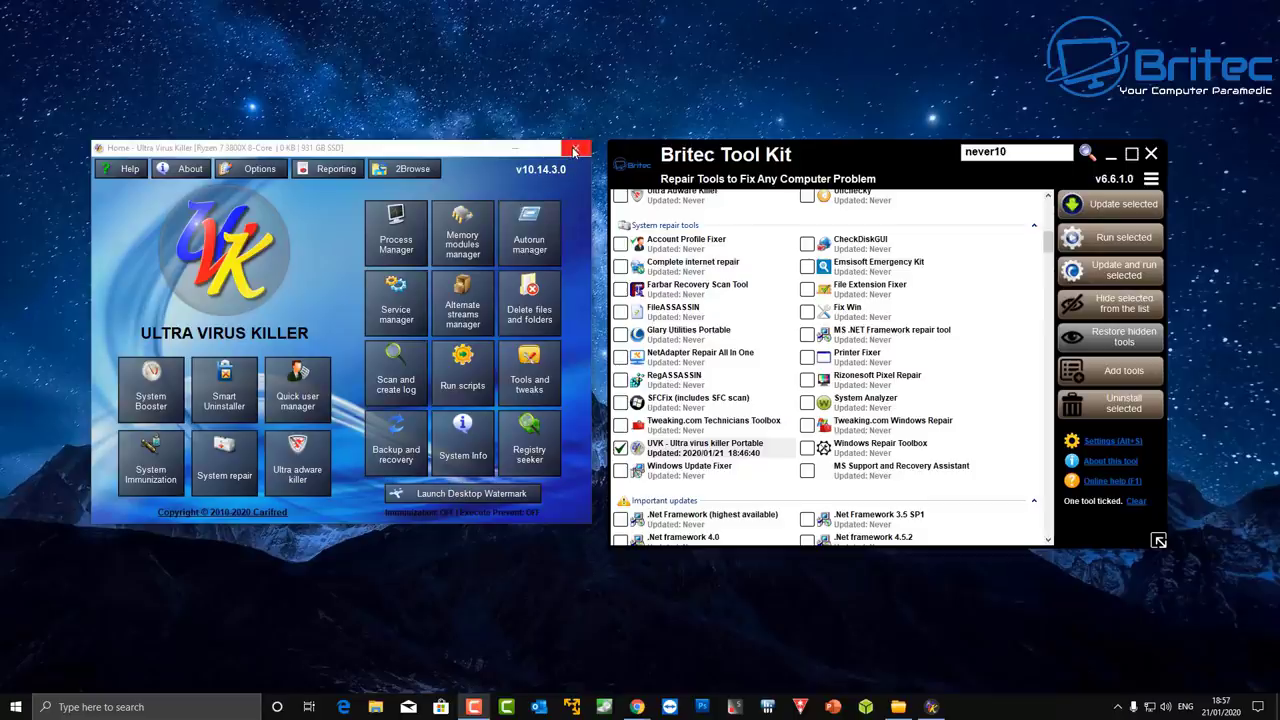
pyautogui.click(575, 151)
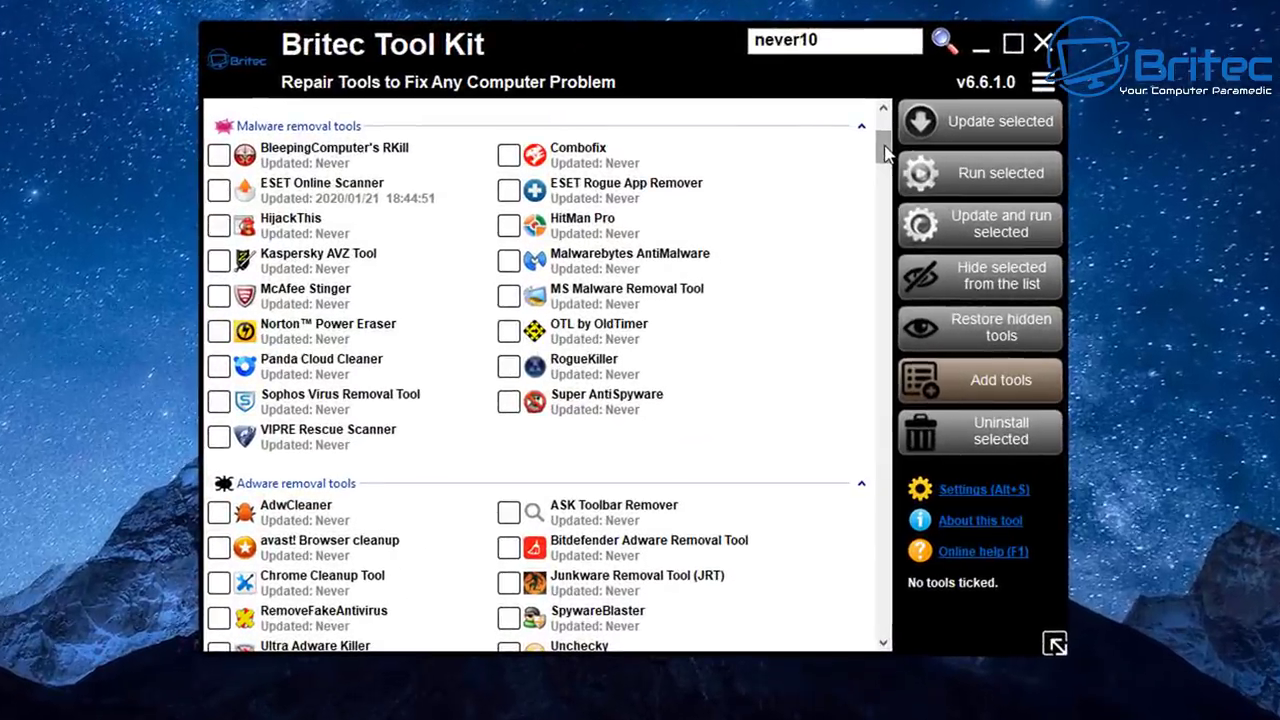
# - Look through the adware removal, system repair, system maintenance and system information groups in the tool list
pyautogui.scroll(-1, 830, 220)
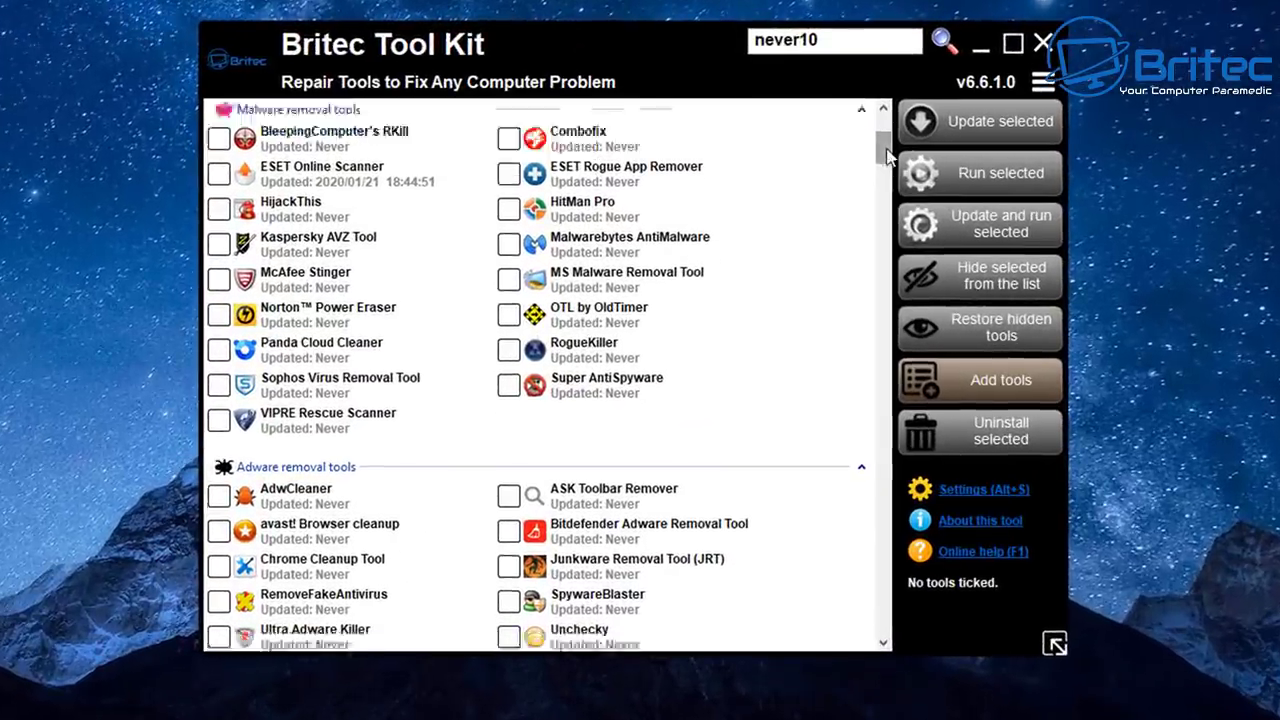
pyautogui.moveTo(888, 155); pyautogui.dragTo(896, 175)
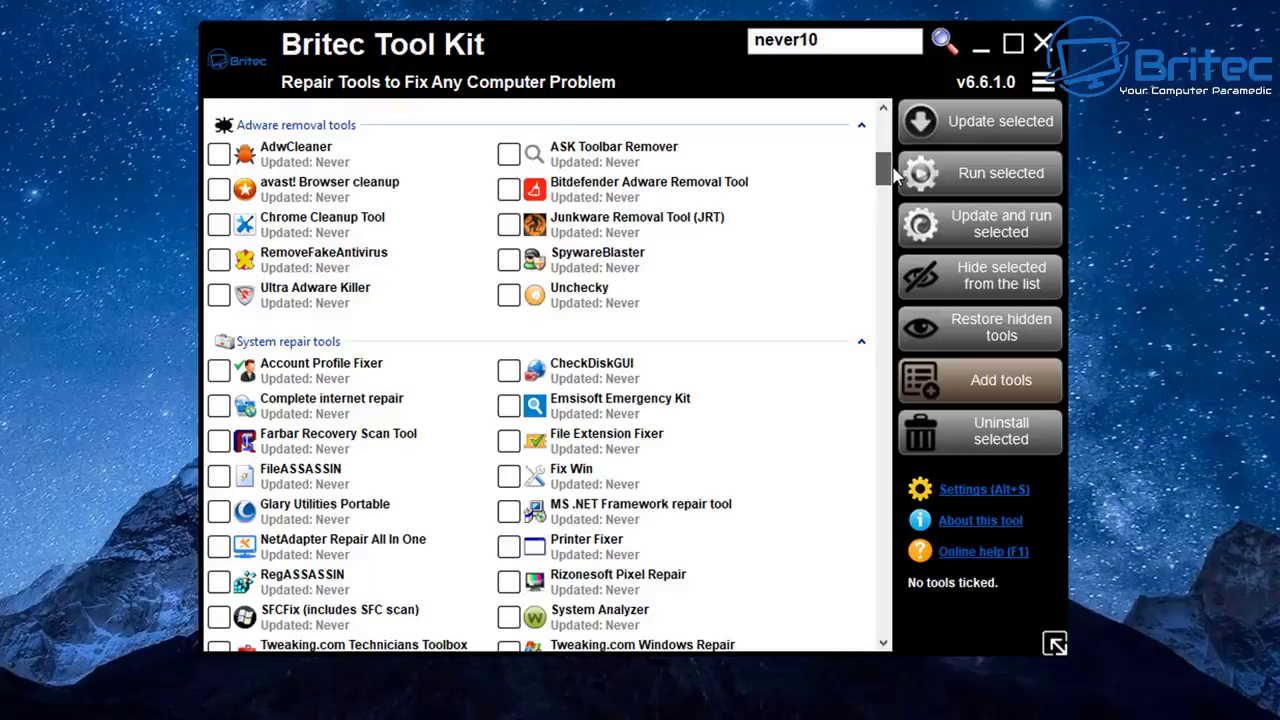
pyautogui.moveTo(896, 175); pyautogui.dragTo(887, 275)
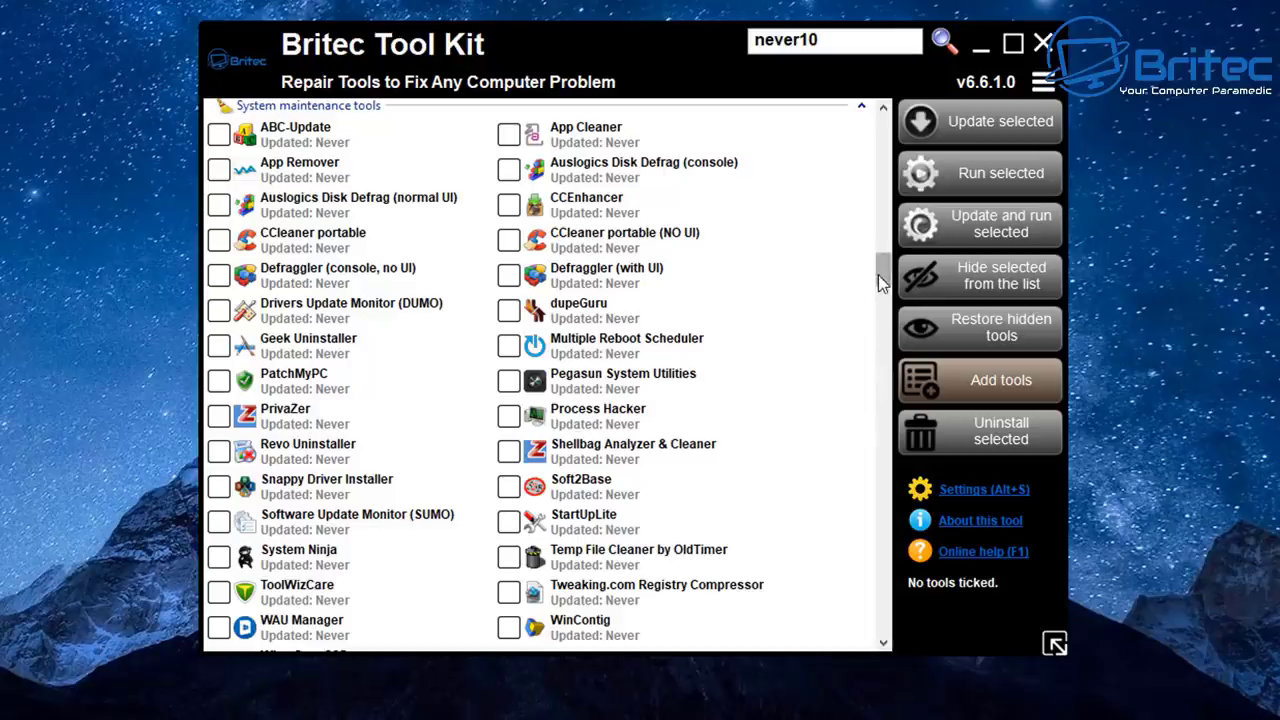
pyautogui.moveTo(882, 273); pyautogui.dragTo(879, 313)
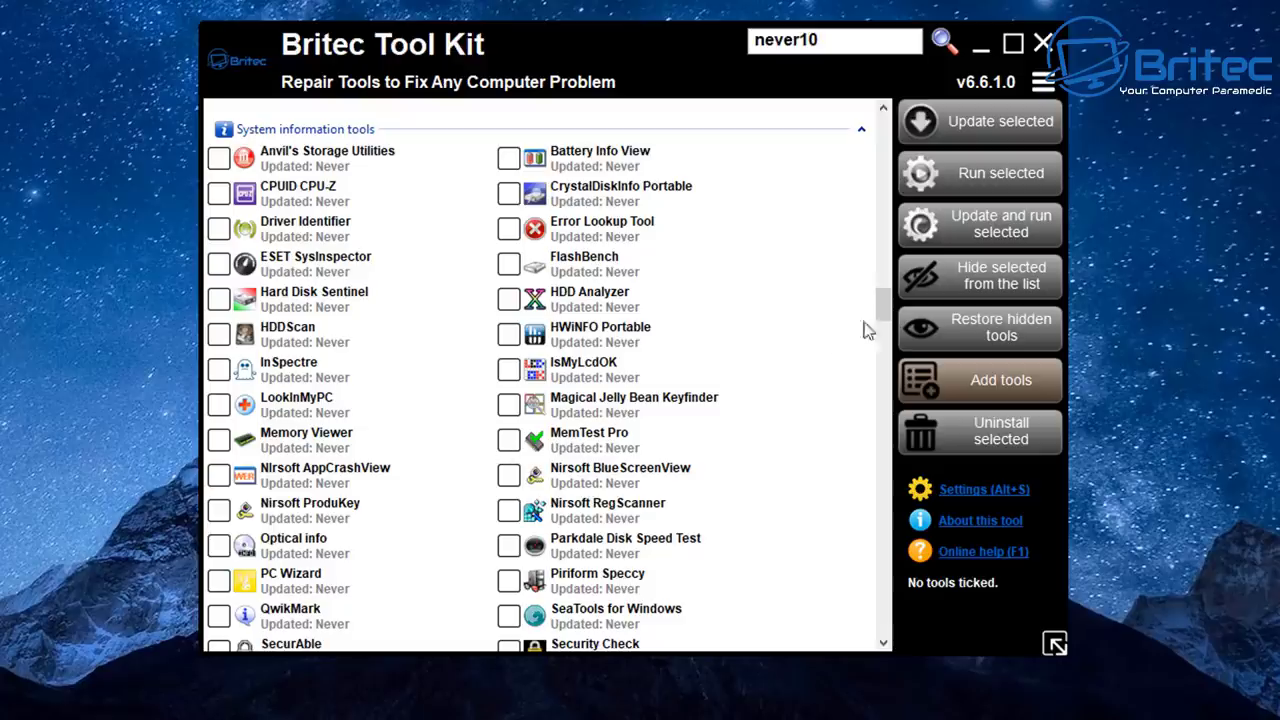
pyautogui.moveTo(884, 305); pyautogui.dragTo(841, 145)
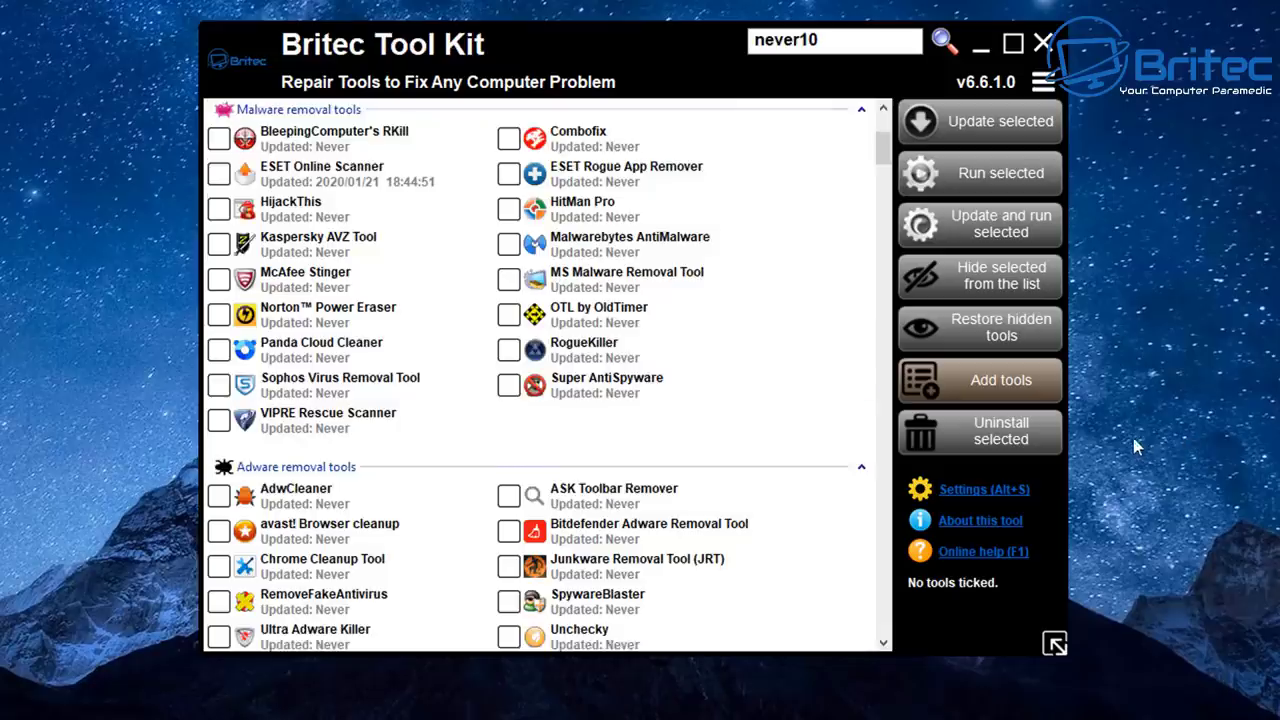
# - Open Windows Event Viewer from the tool list and close it again
pyautogui.scroll(-15, 657, 486)
pyautogui.doubleClick(291, 472)
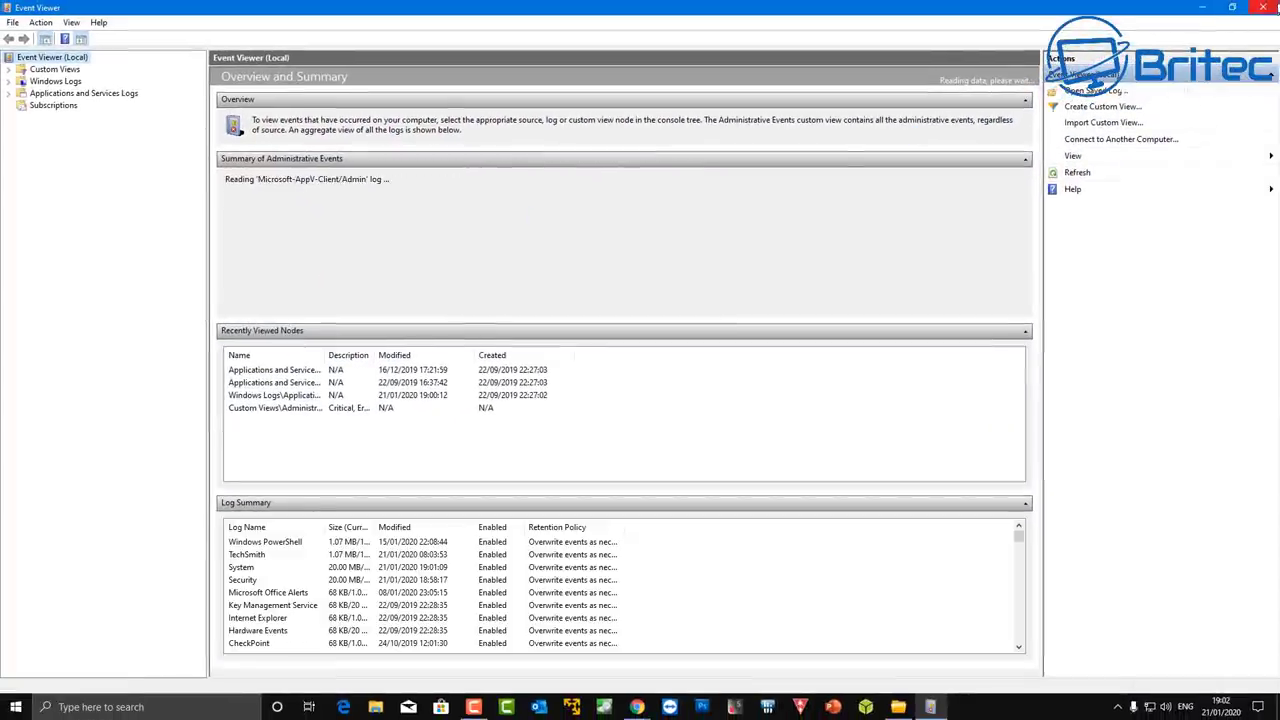
pyautogui.click(1264, 8)
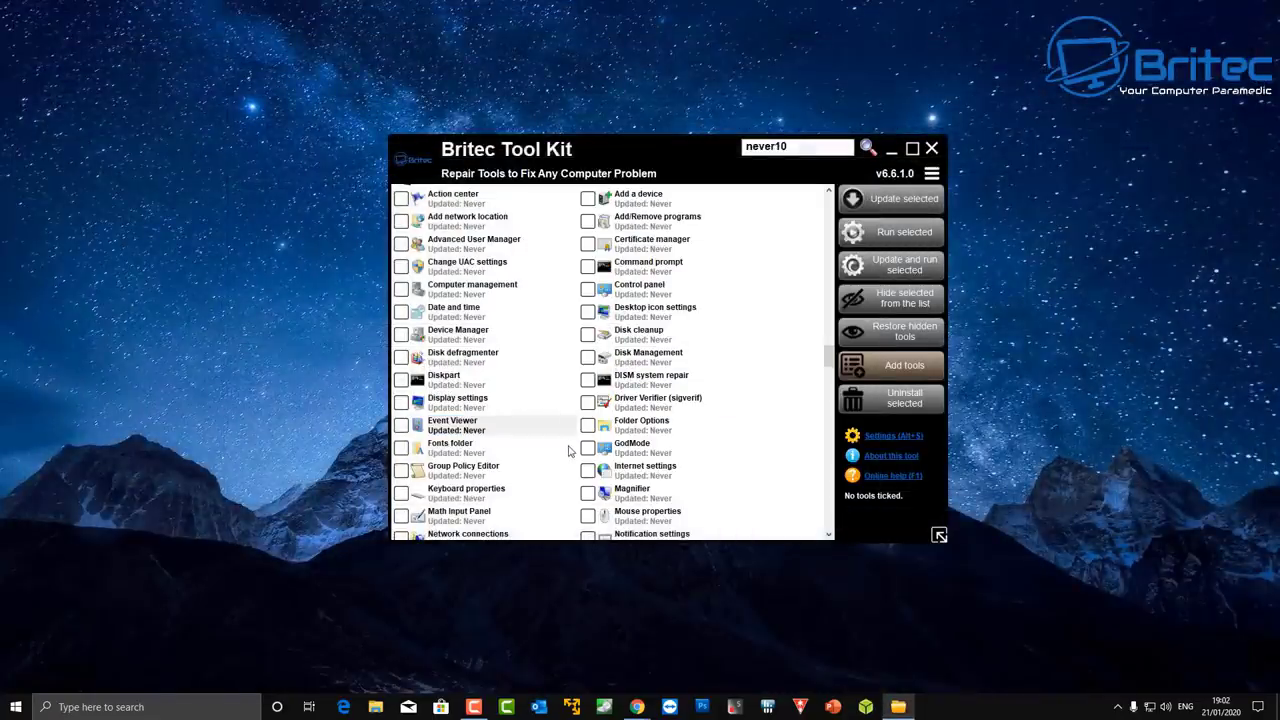
# - Open GodMode from the tool list, look through its settings down to the Internet Options and Mouse groups, and close the window
pyautogui.doubleClick(630, 447)
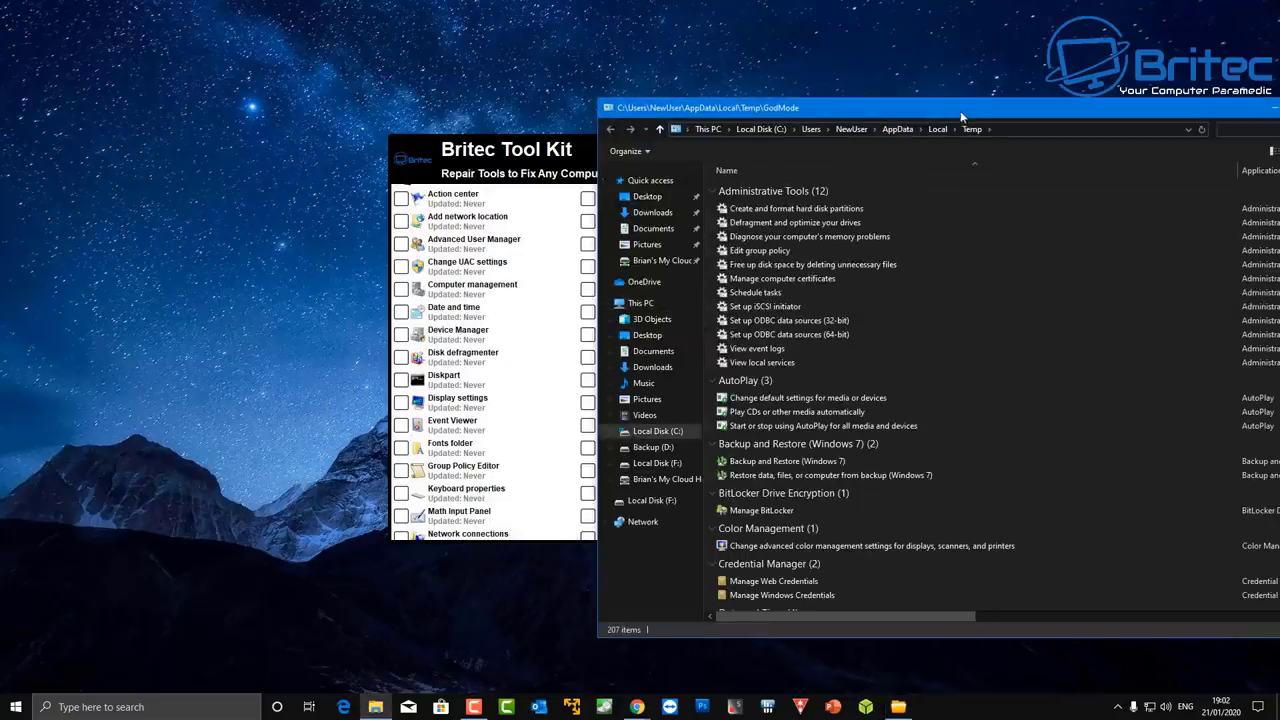
pyautogui.moveTo(962, 117); pyautogui.dragTo(644, 88)
pyautogui.scroll(-3, 676, 305)
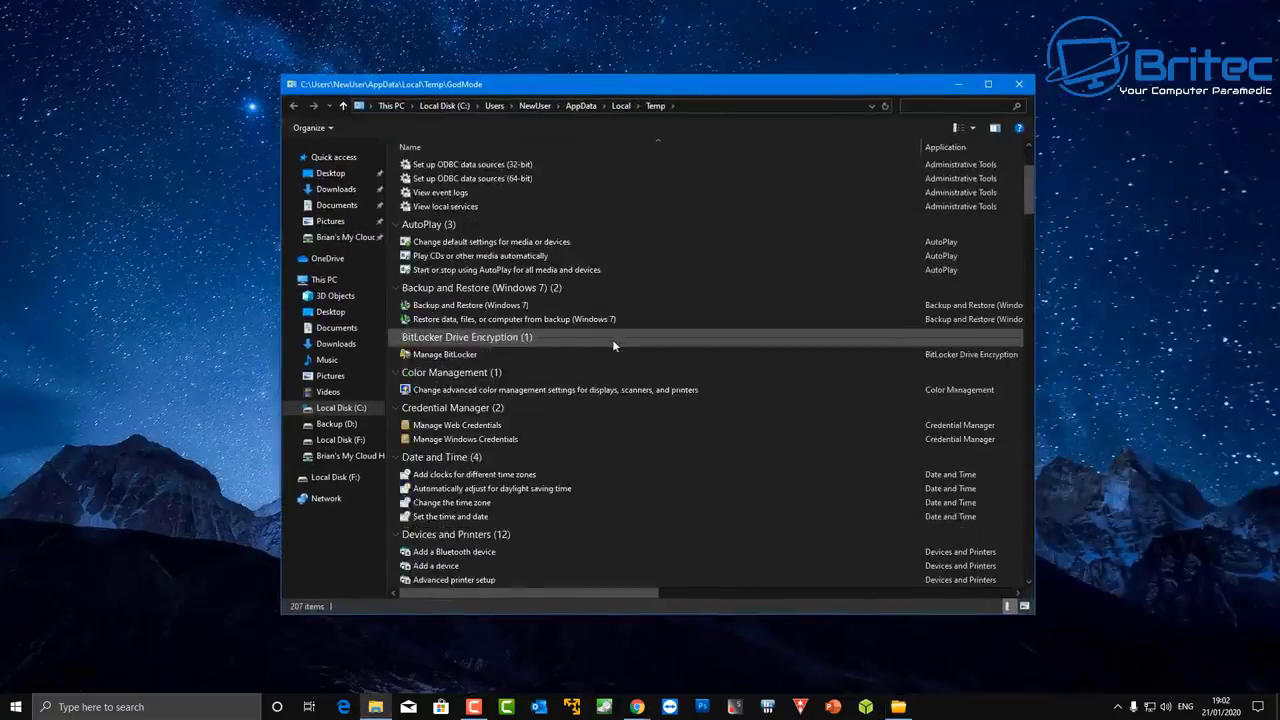
pyautogui.scroll(-8, 613, 345)
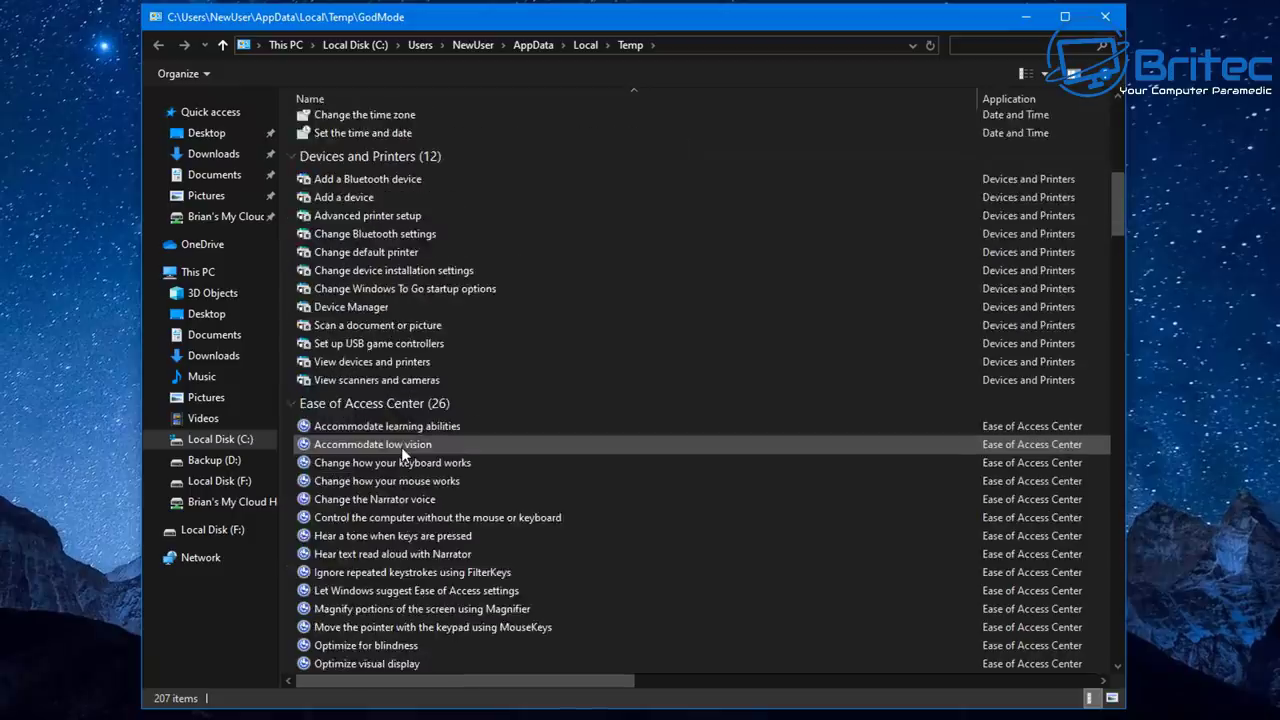
pyautogui.scroll(-15, 401, 446)
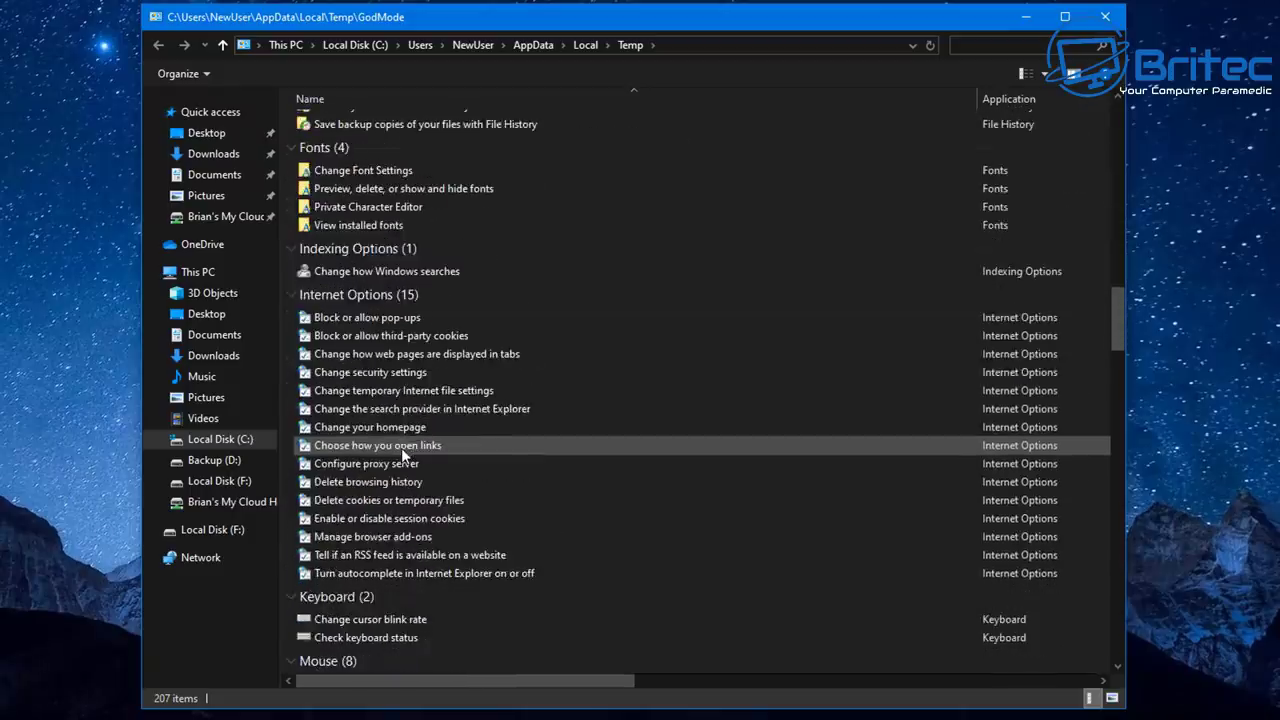
pyautogui.scroll(-3, 401, 447)
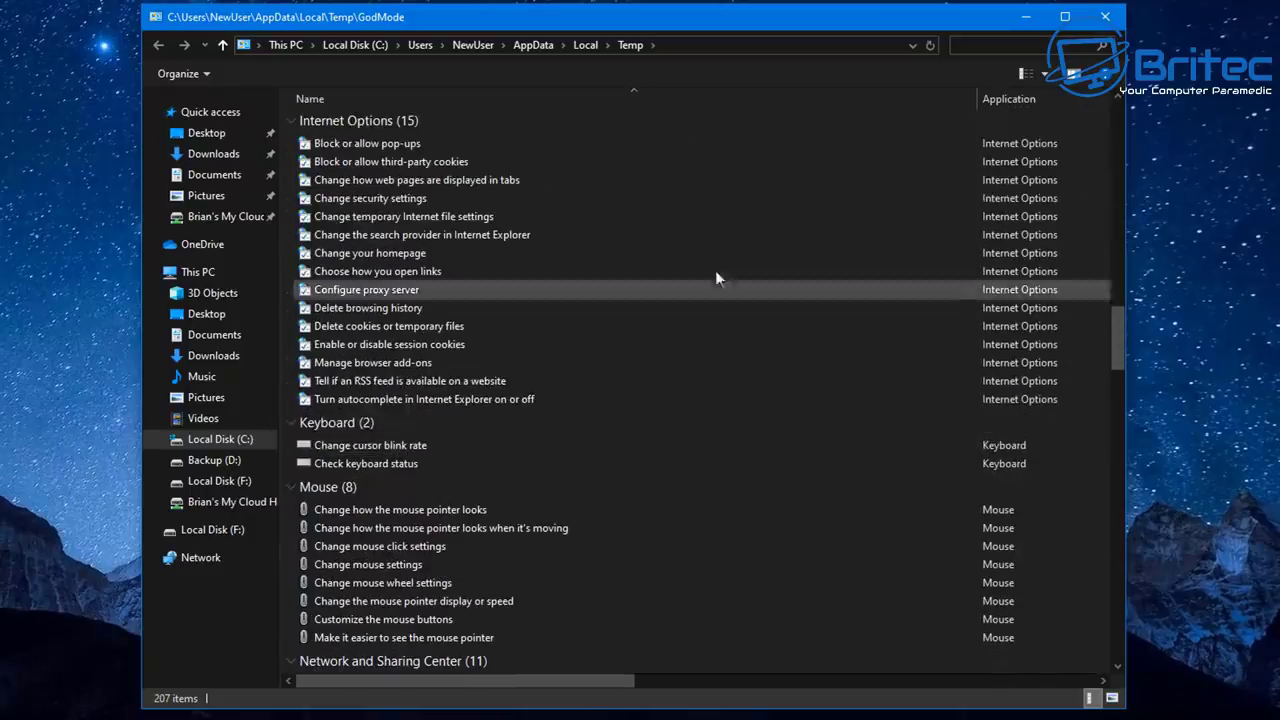
pyautogui.click(1108, 19)
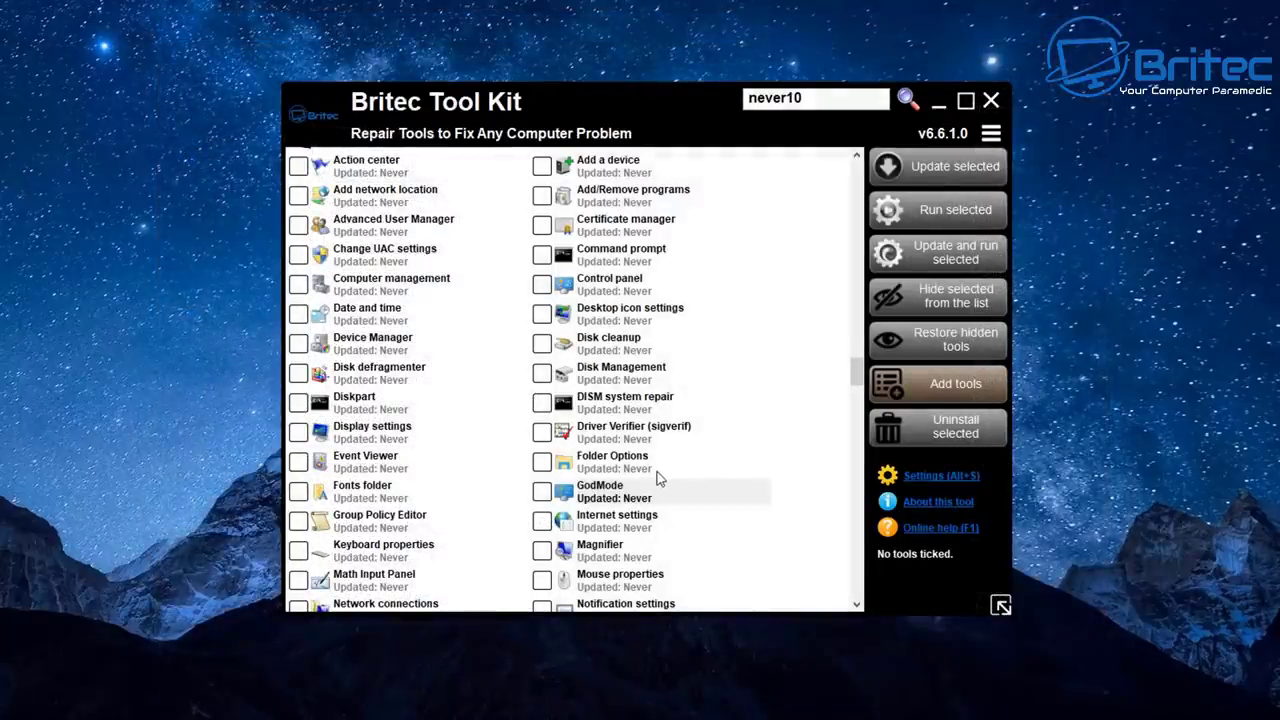
# - Look through the remaining Windows system tools and the Backup and recovery group in the tool list
pyautogui.scroll(-1, 655, 479)
pyautogui.scroll(-2, 648, 478)
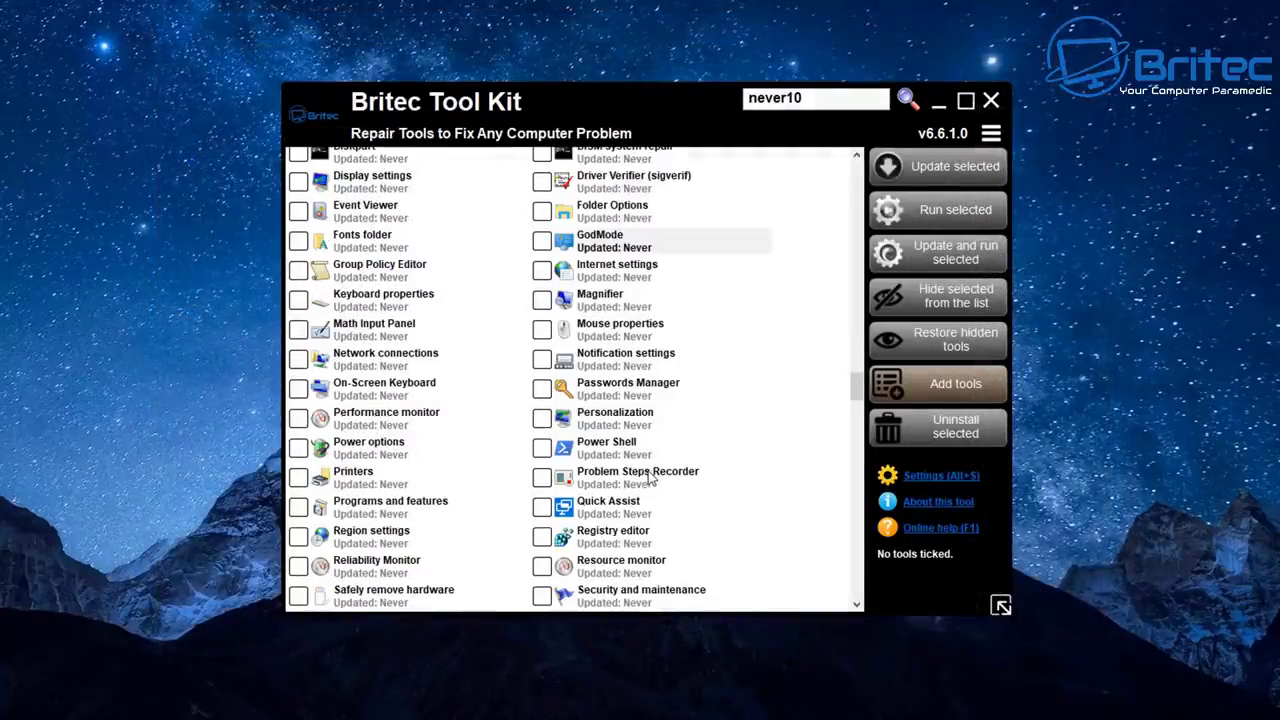
pyautogui.scroll(-4, 578, 420)
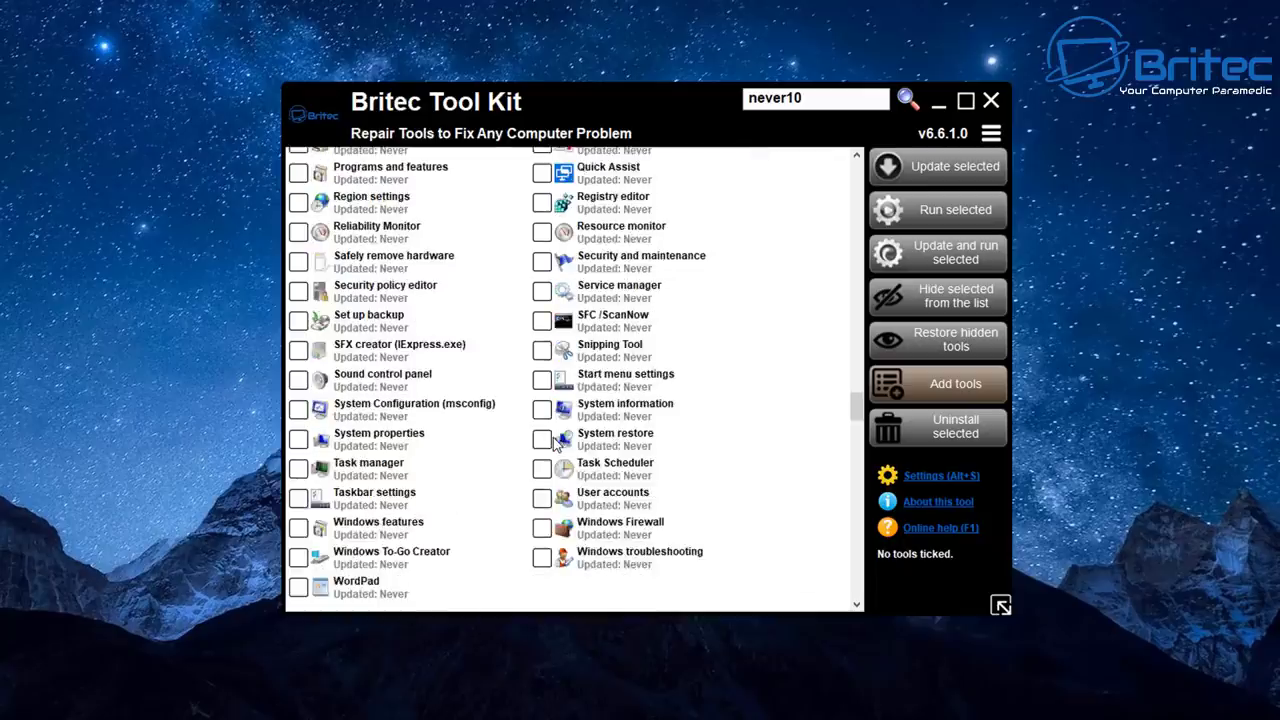
pyautogui.scroll(-6, 557, 445)
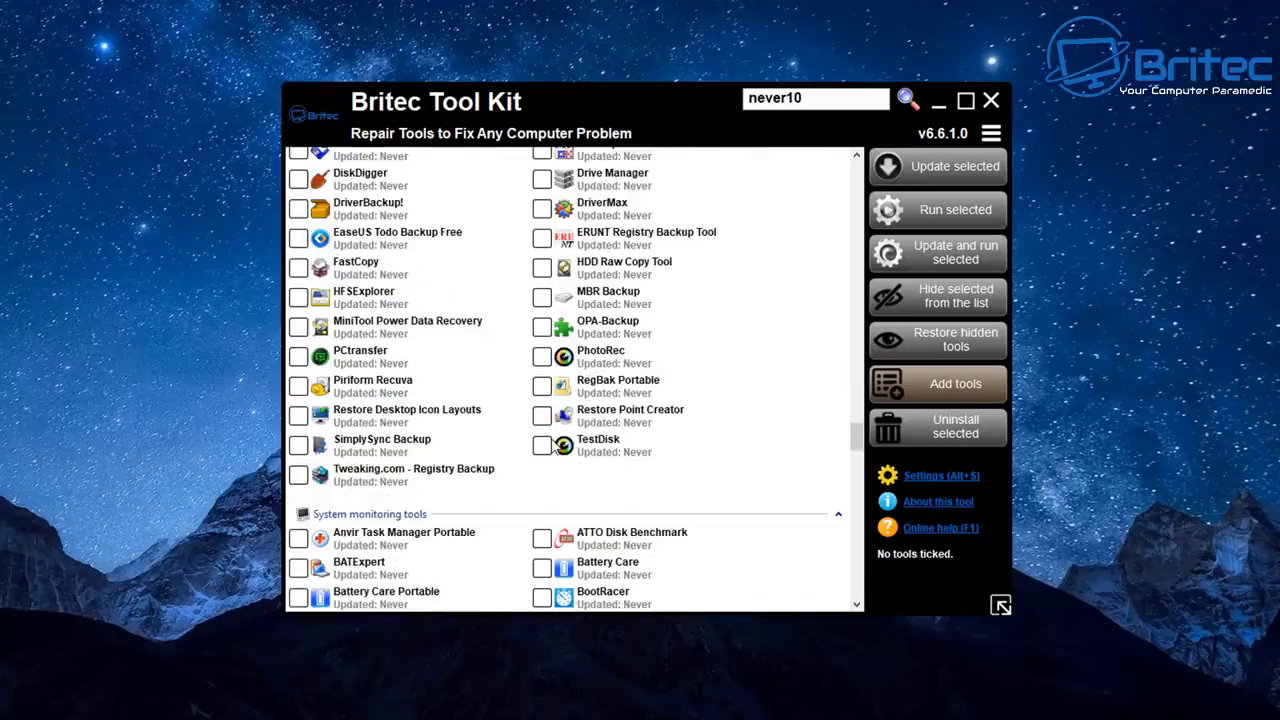
pyautogui.scroll(1, 557, 445)
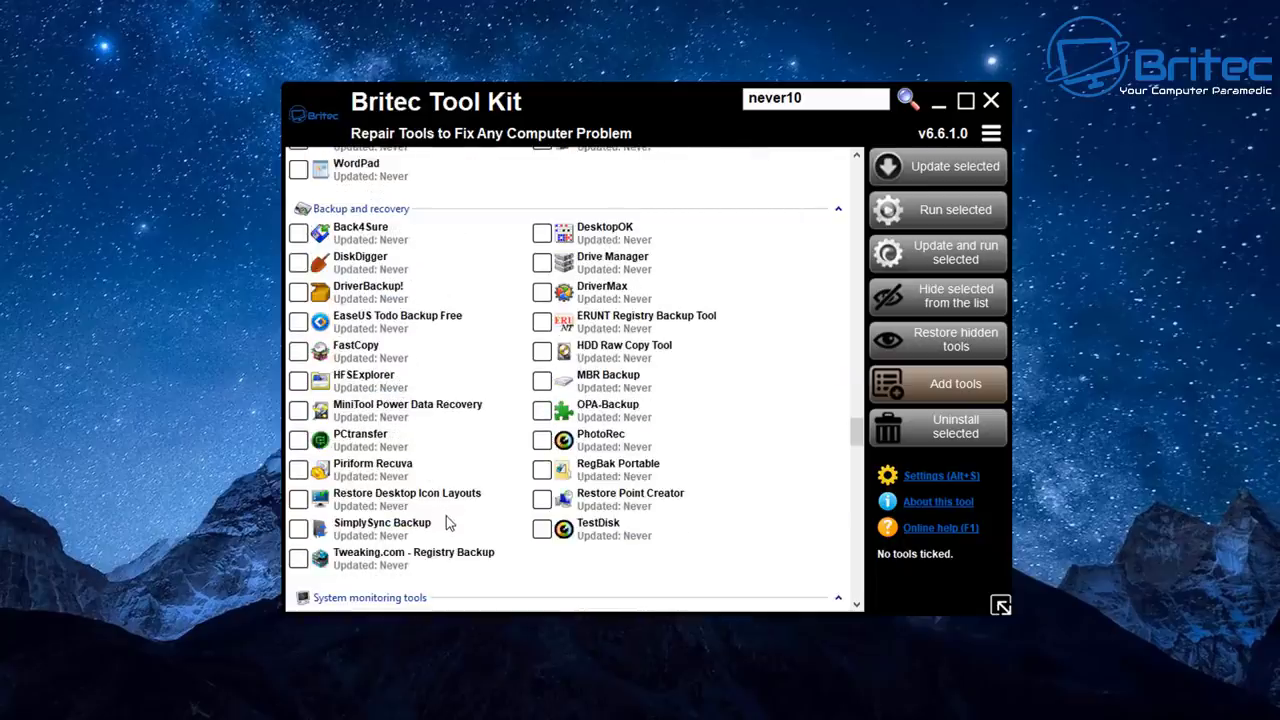
# - Look through the system monitoring, system tweaking, miscellaneous, security software and Windows troubleshooters groups in the tool list
pyautogui.scroll(-4, 446, 519)
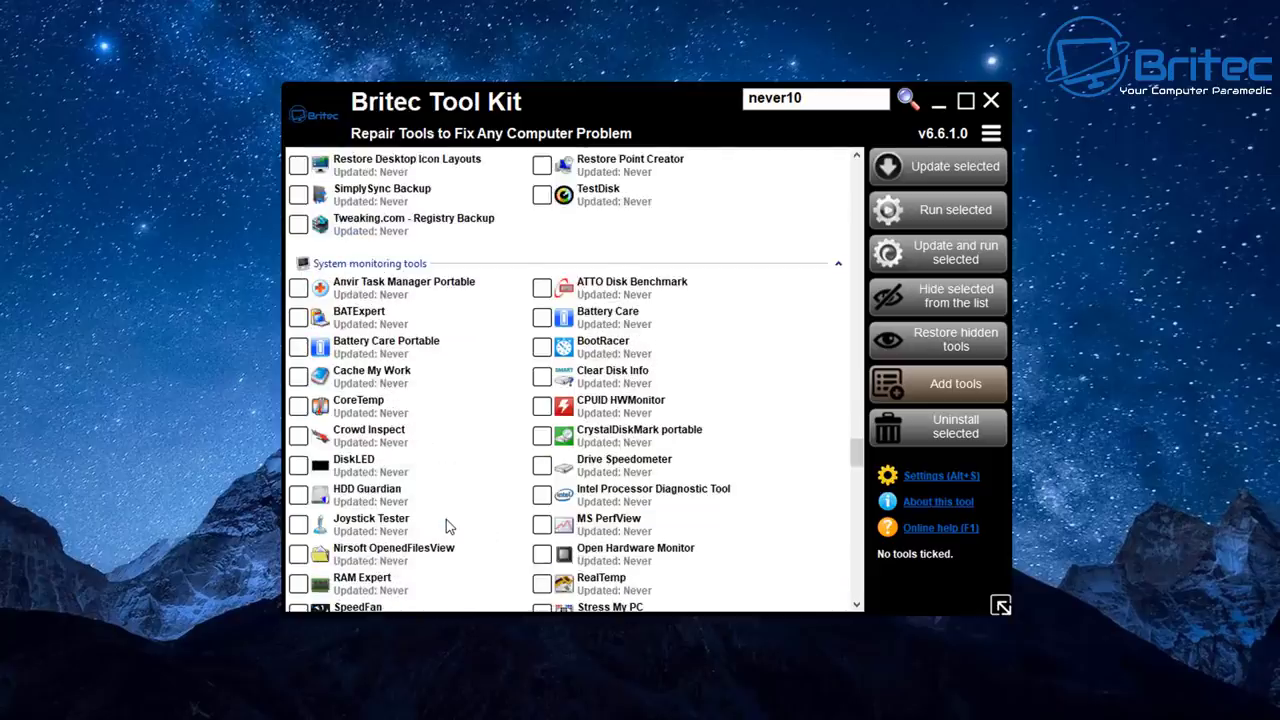
pyautogui.scroll(-1, 446, 519)
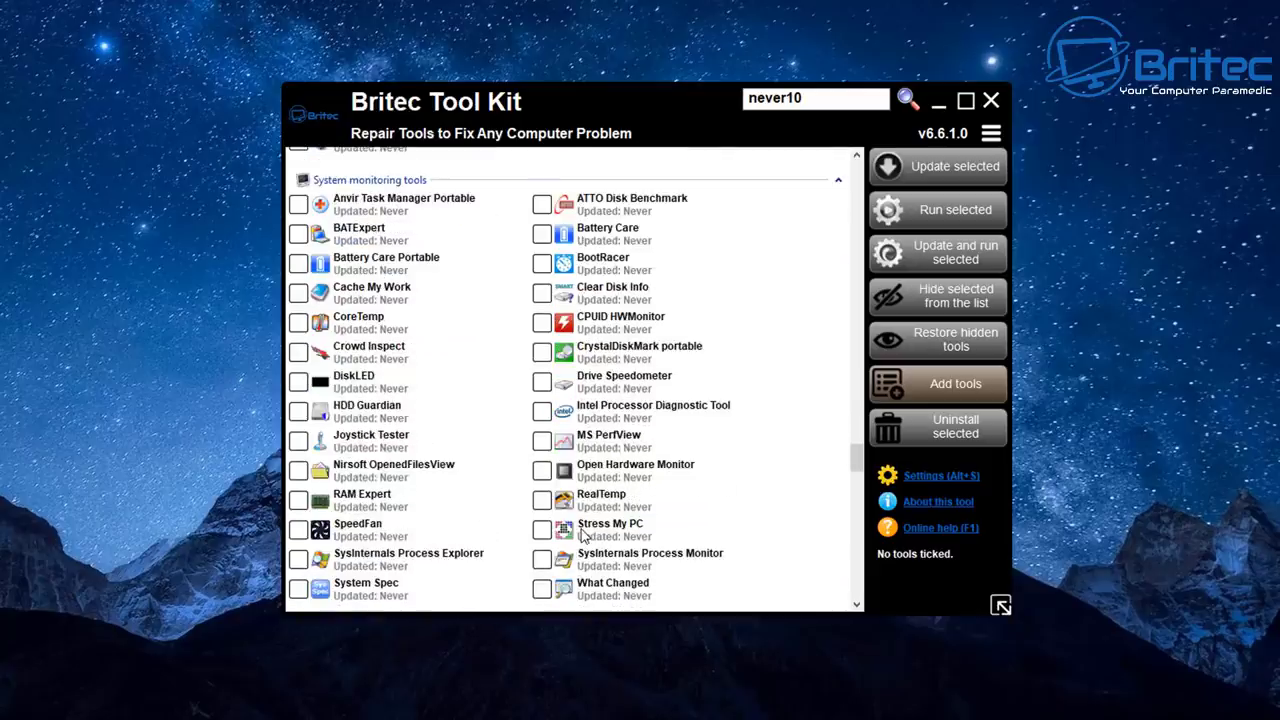
pyautogui.scroll(-1, 583, 537)
pyautogui.scroll(-5, 583, 537)
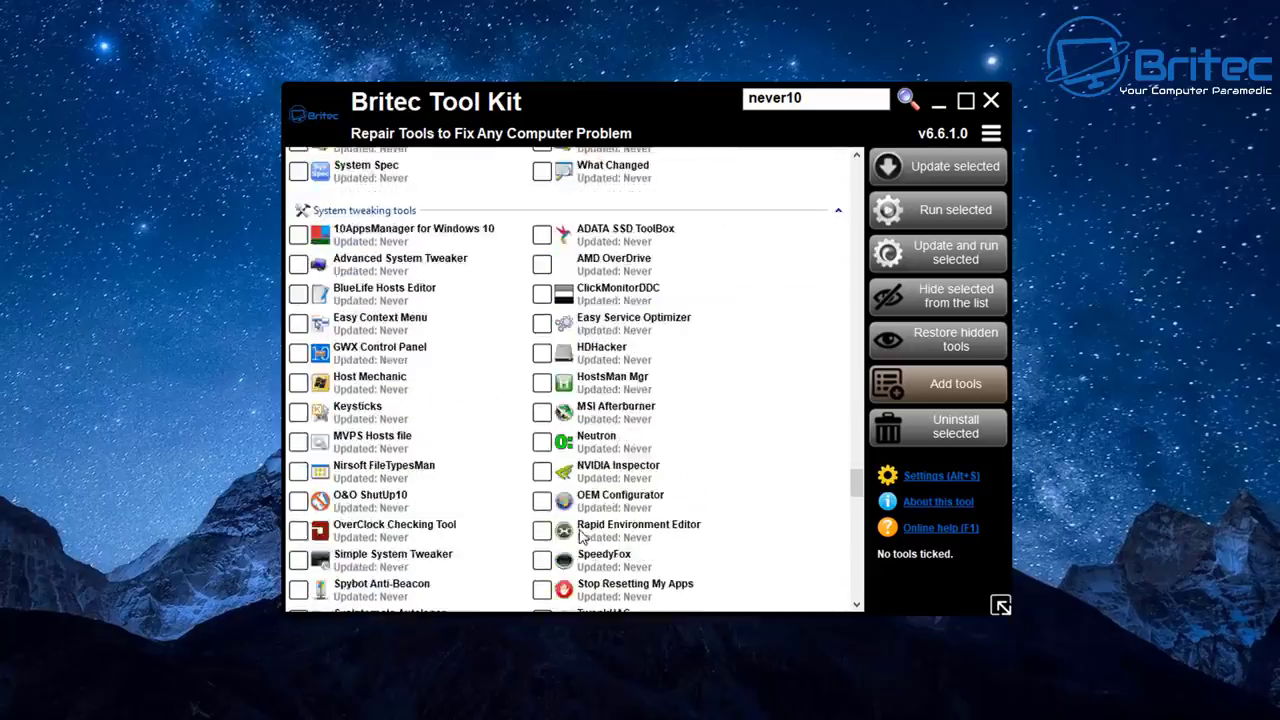
pyautogui.scroll(-2, 583, 537)
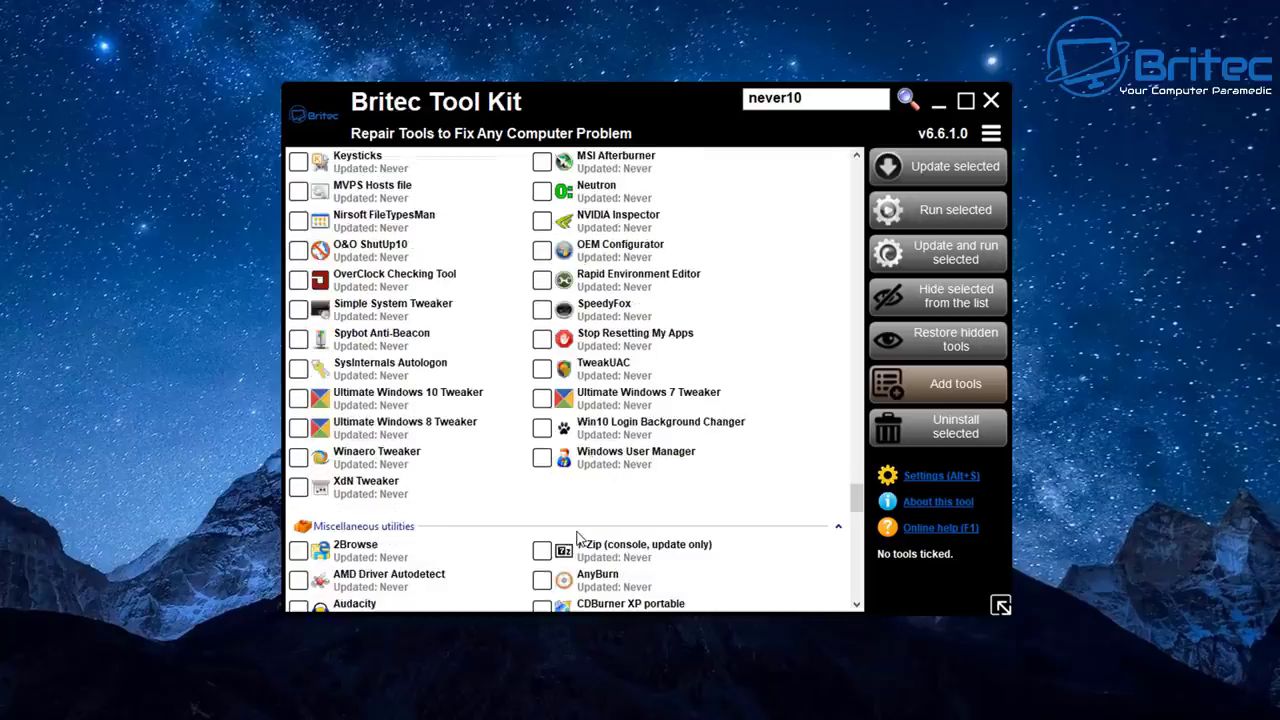
pyautogui.scroll(-4, 577, 538)
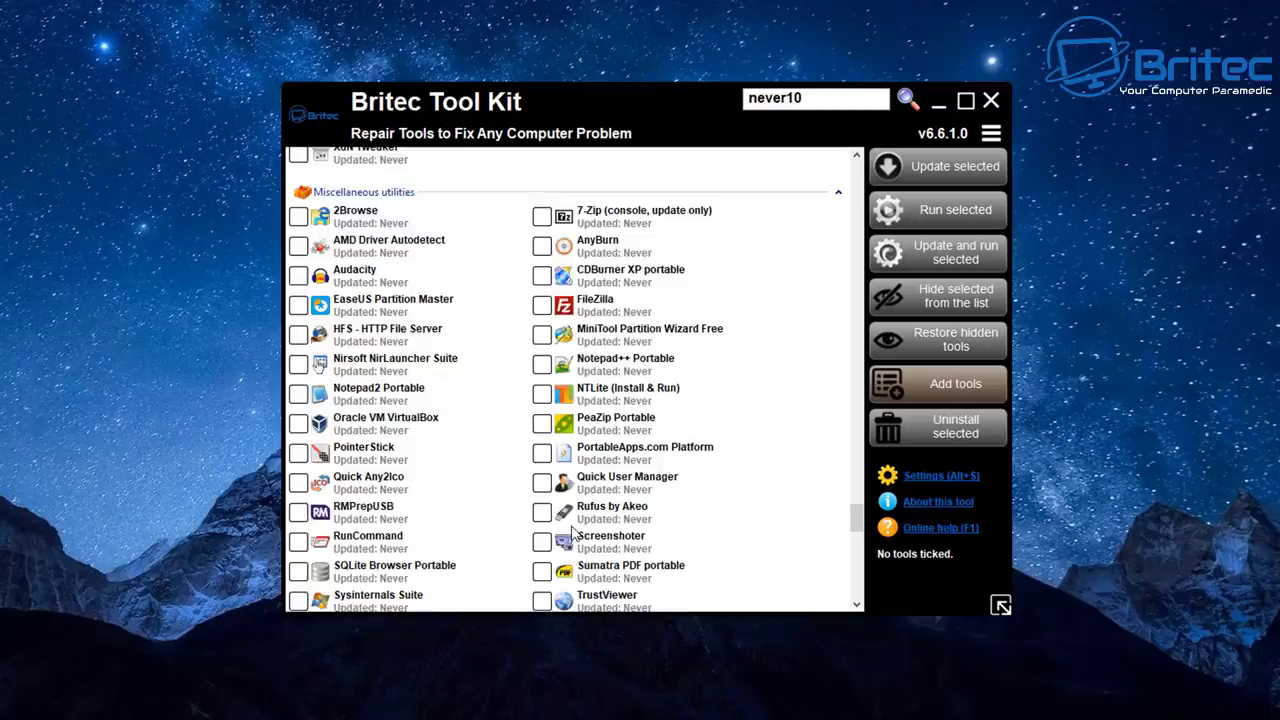
pyautogui.scroll(5, 573, 537)
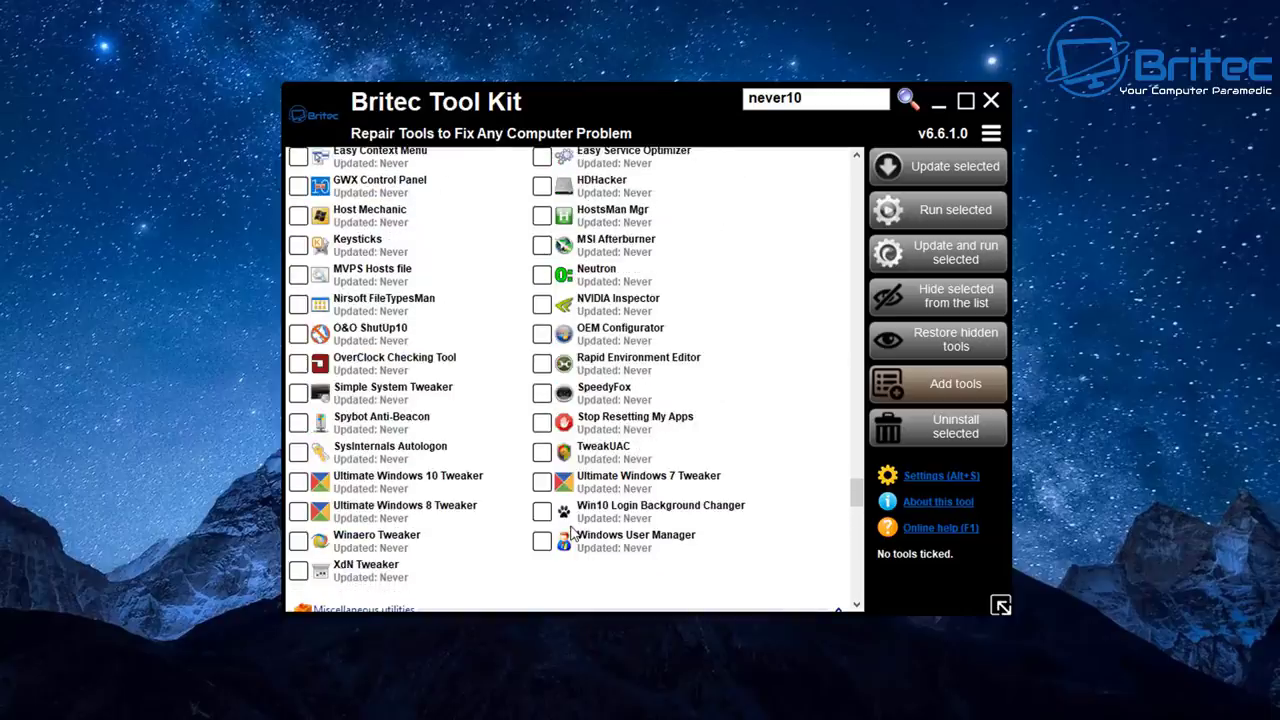
pyautogui.scroll(-5, 573, 537)
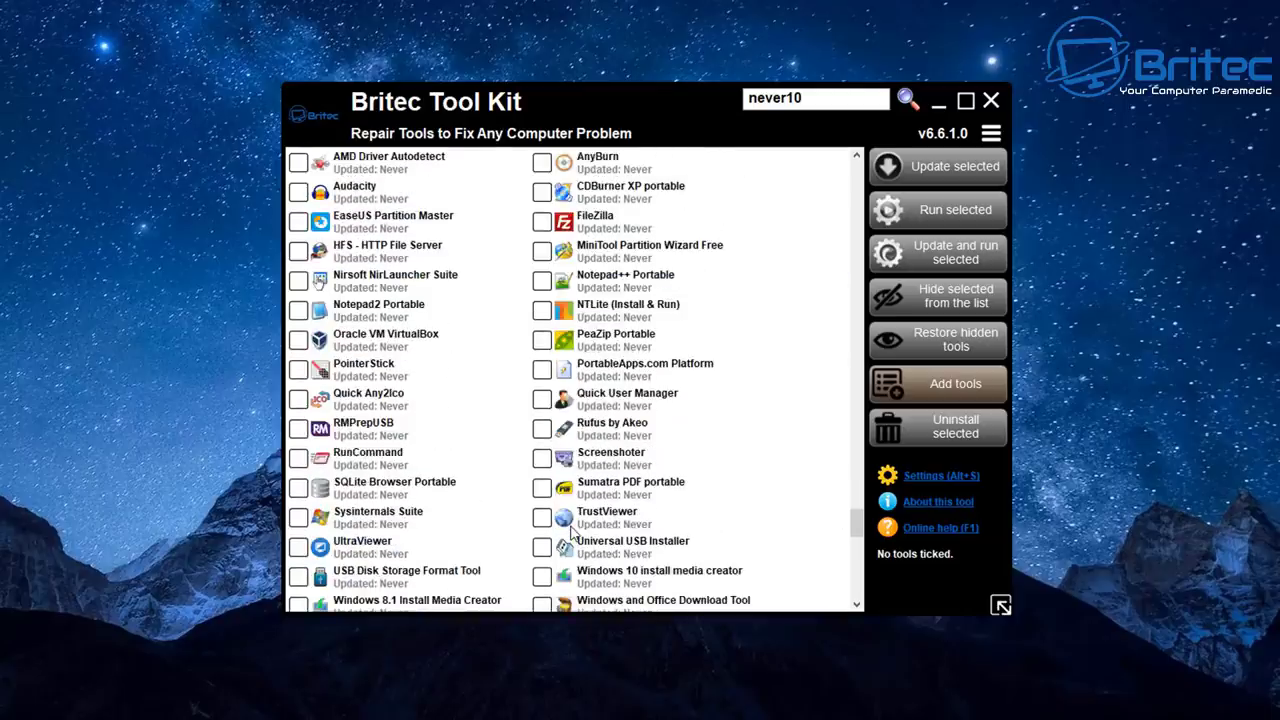
pyautogui.scroll(-6, 573, 537)
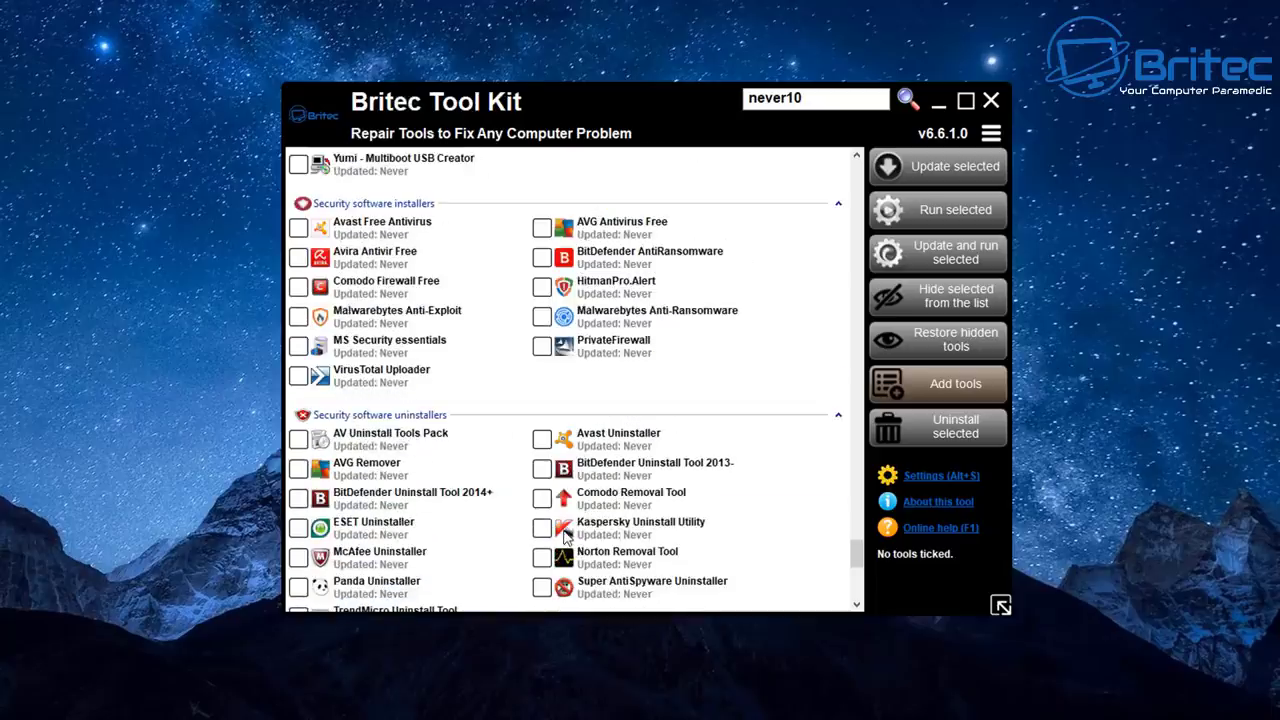
pyautogui.scroll(-5, 566, 537)
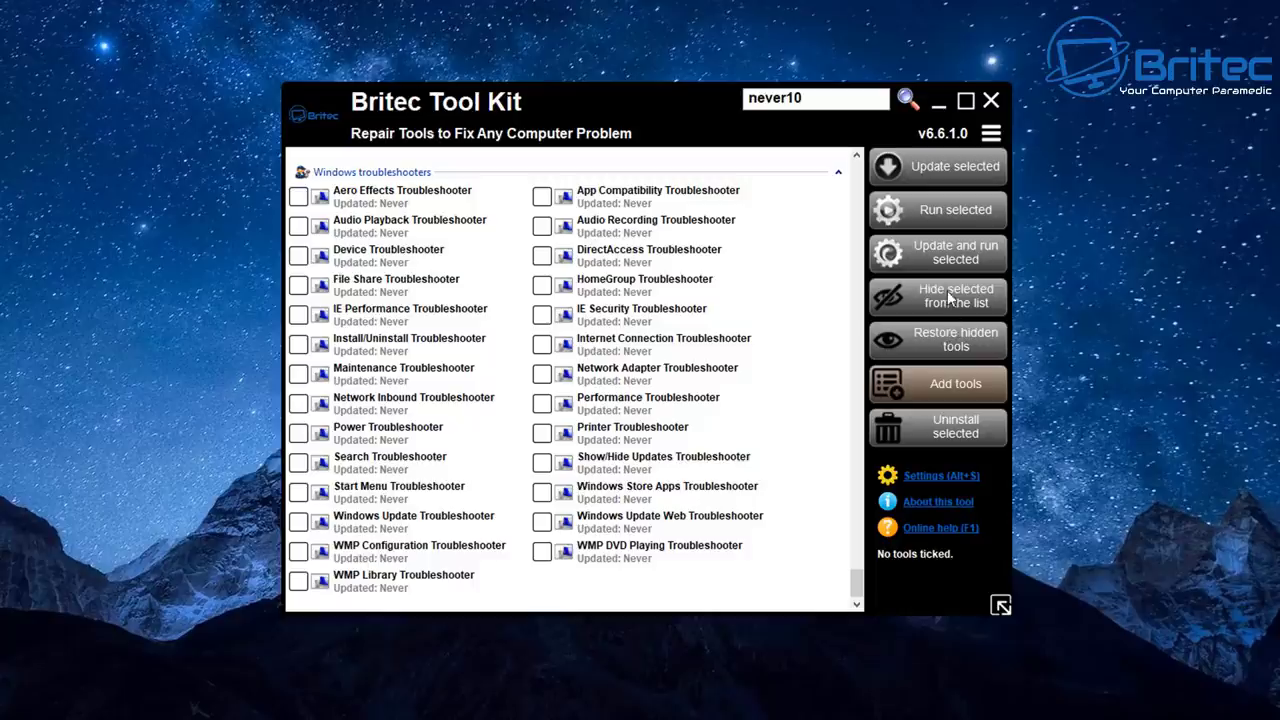
# - Sort all tools in the list alphabetically and accept the application restart
pyautogui.click(989, 134)
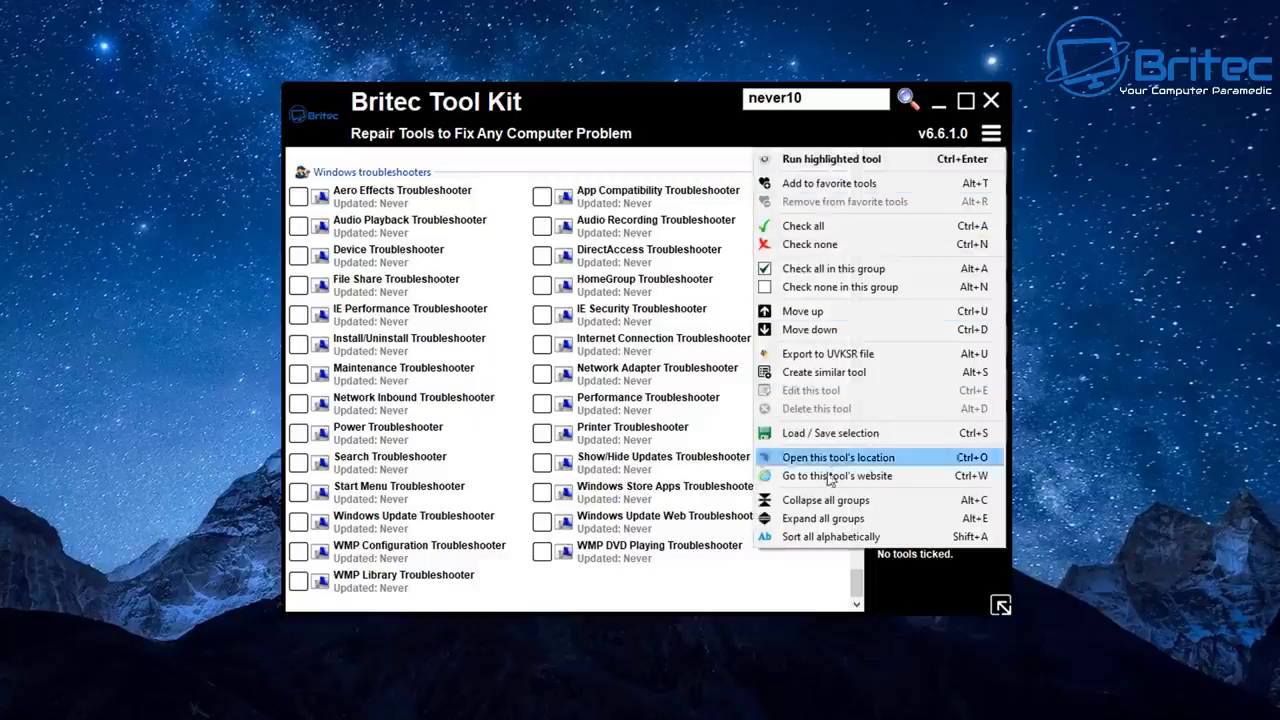
pyautogui.click(815, 543)
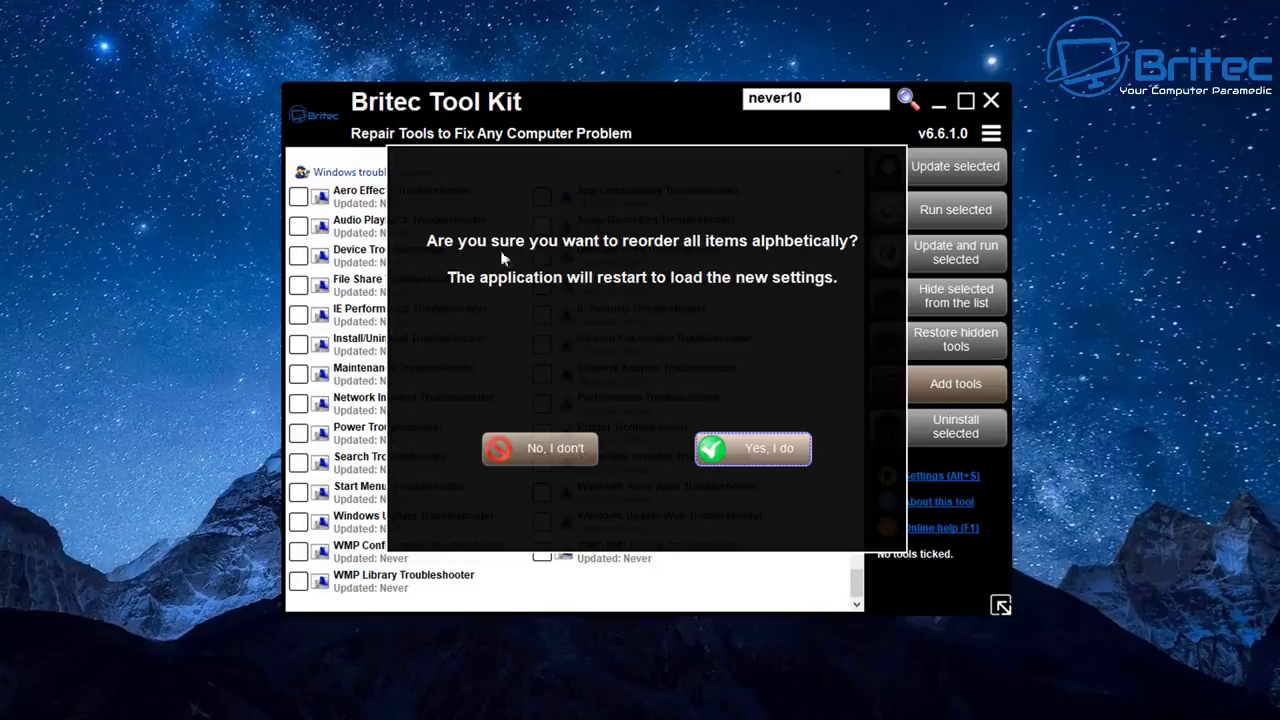
pyautogui.click(740, 452)
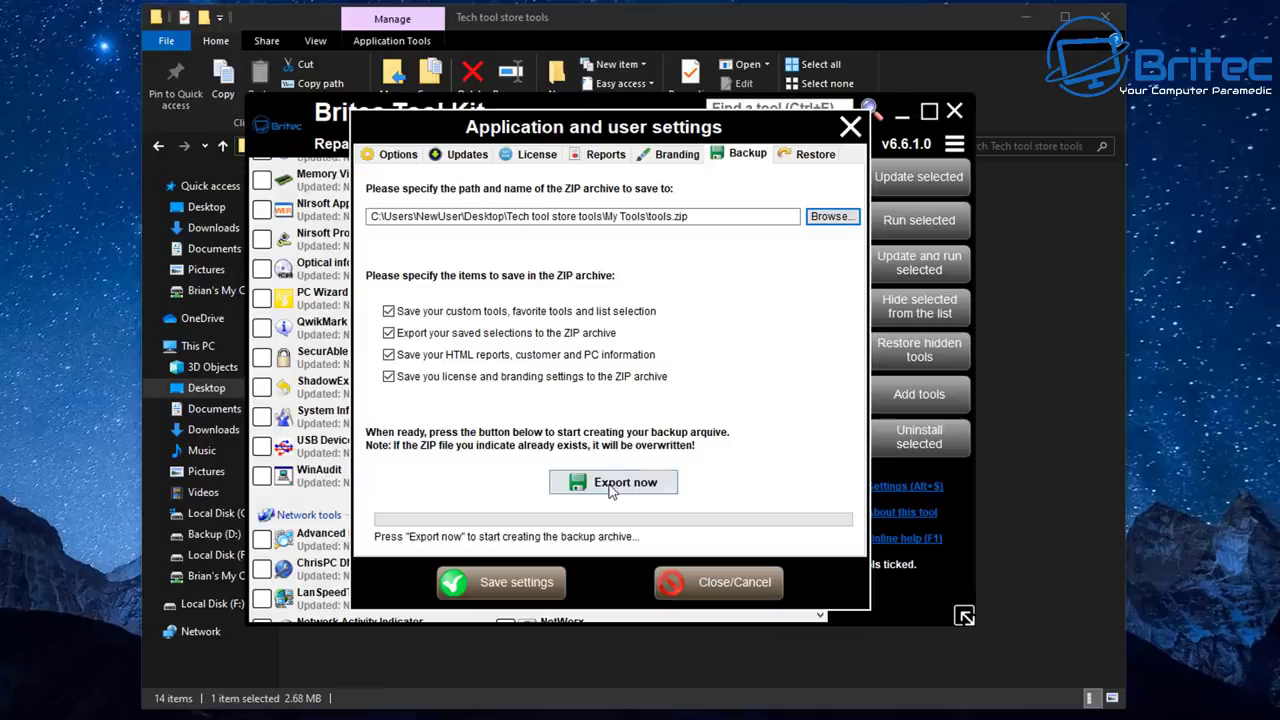
# - Export the custom tools, saved selections, reports, licence and branding settings to tools.zip in My Tools, and save the settings
pyautogui.click(553, 481)
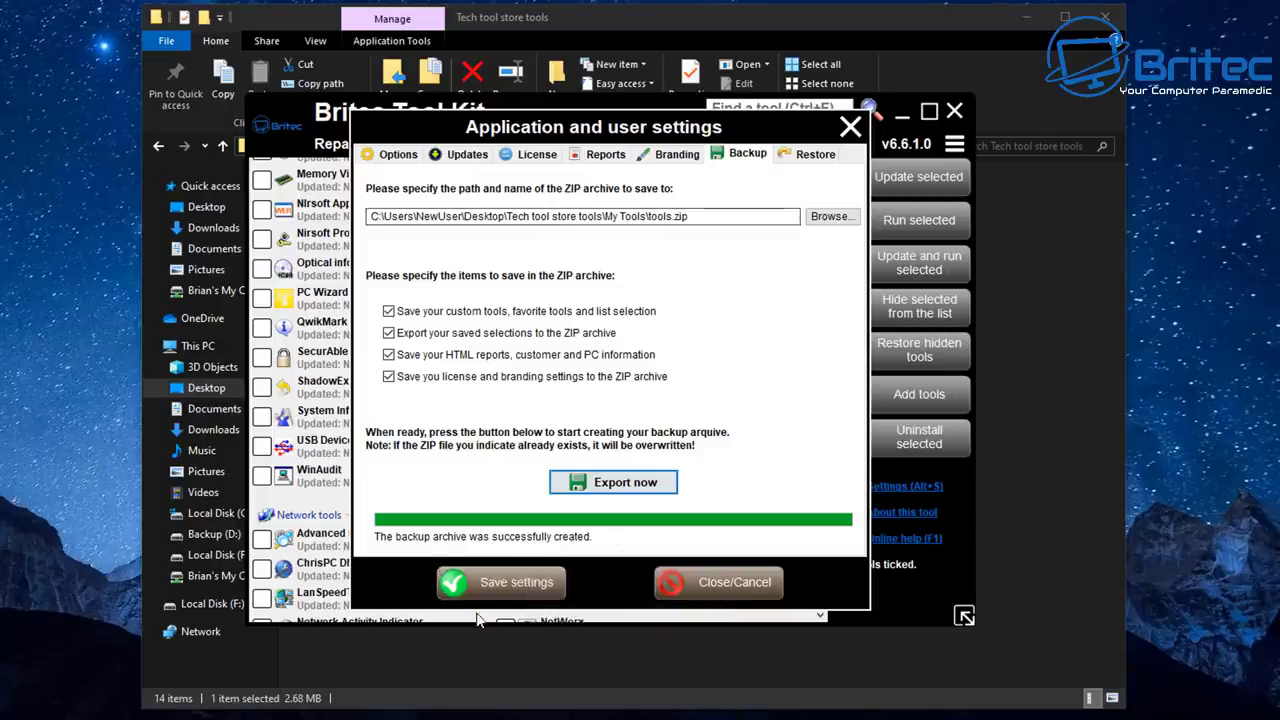
pyautogui.click(494, 586)
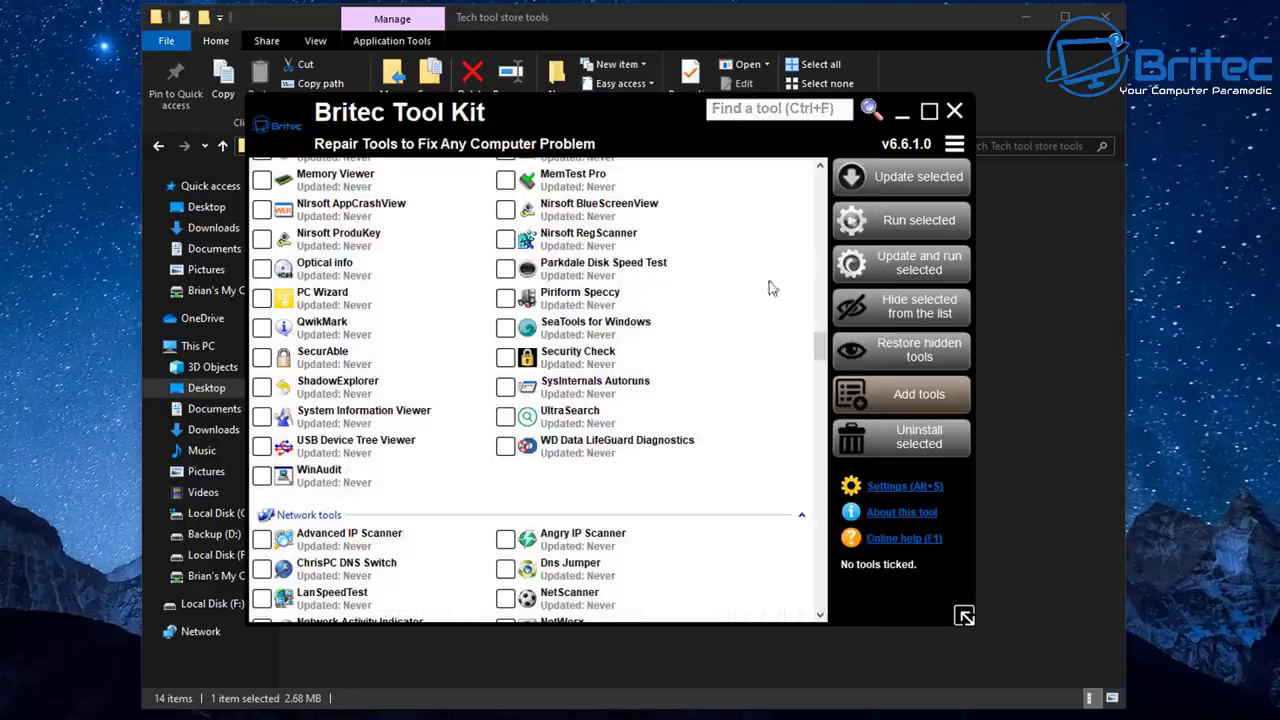
pyautogui.click(955, 145)
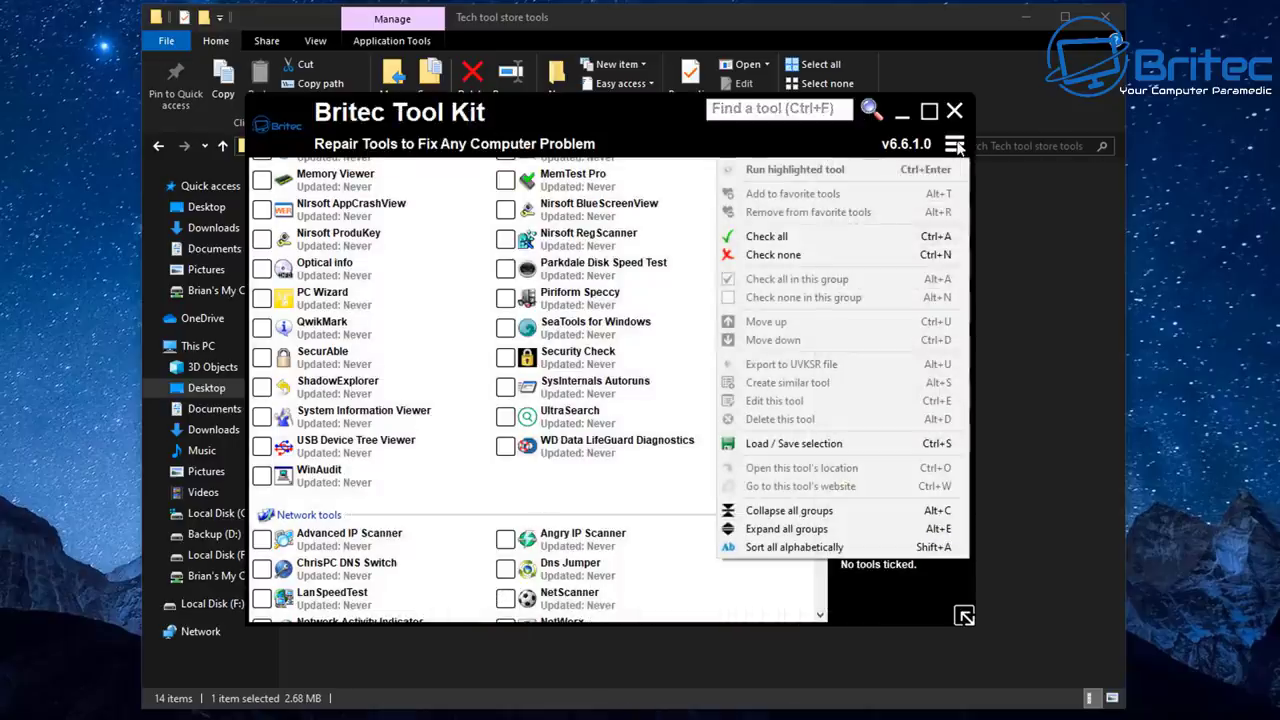
# - Switch to File Explorer, inspect the contents of tools.zip in the My Tools folder, return to the parent folder and close the window
pyautogui.click(1050, 433)
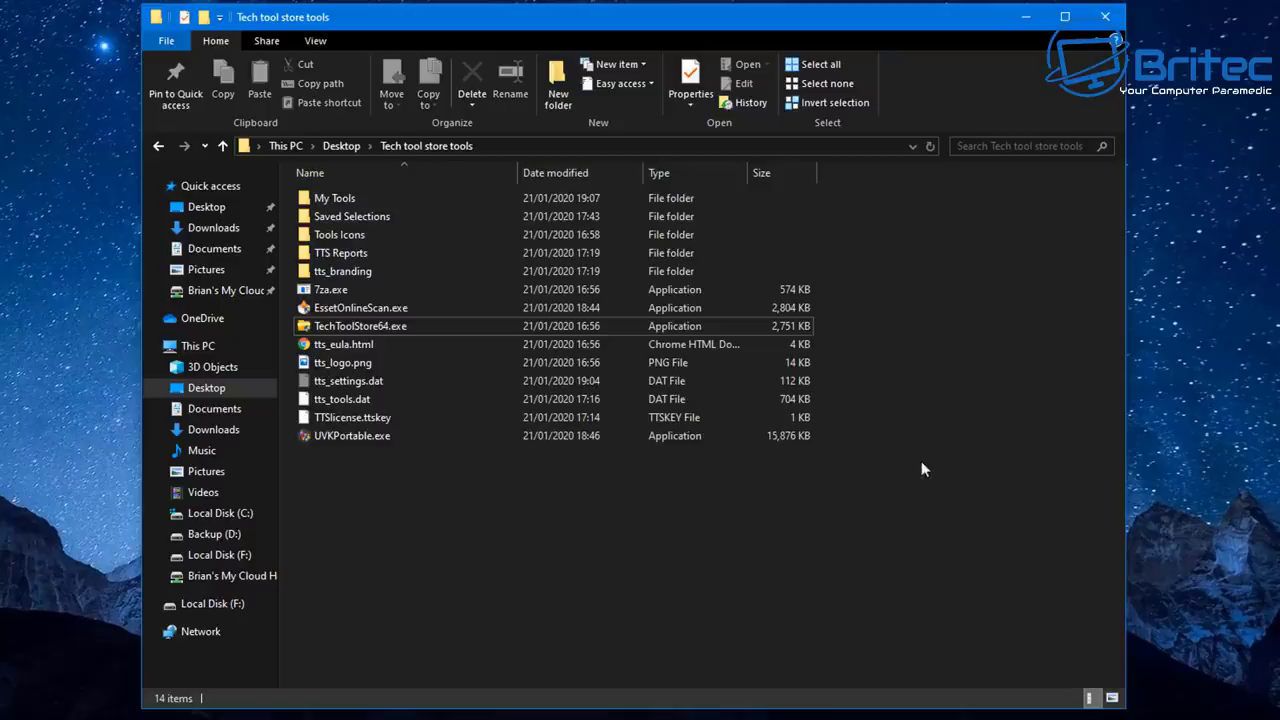
pyautogui.click(347, 202)
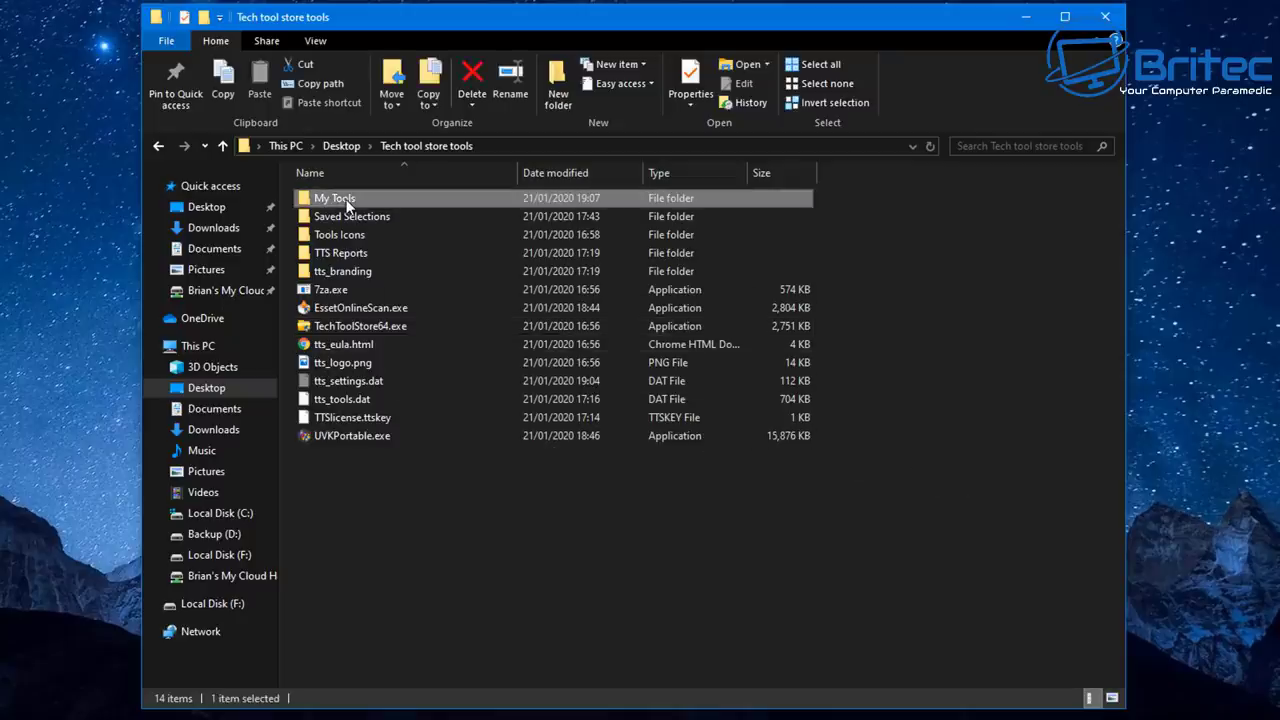
pyautogui.doubleClick(347, 202)
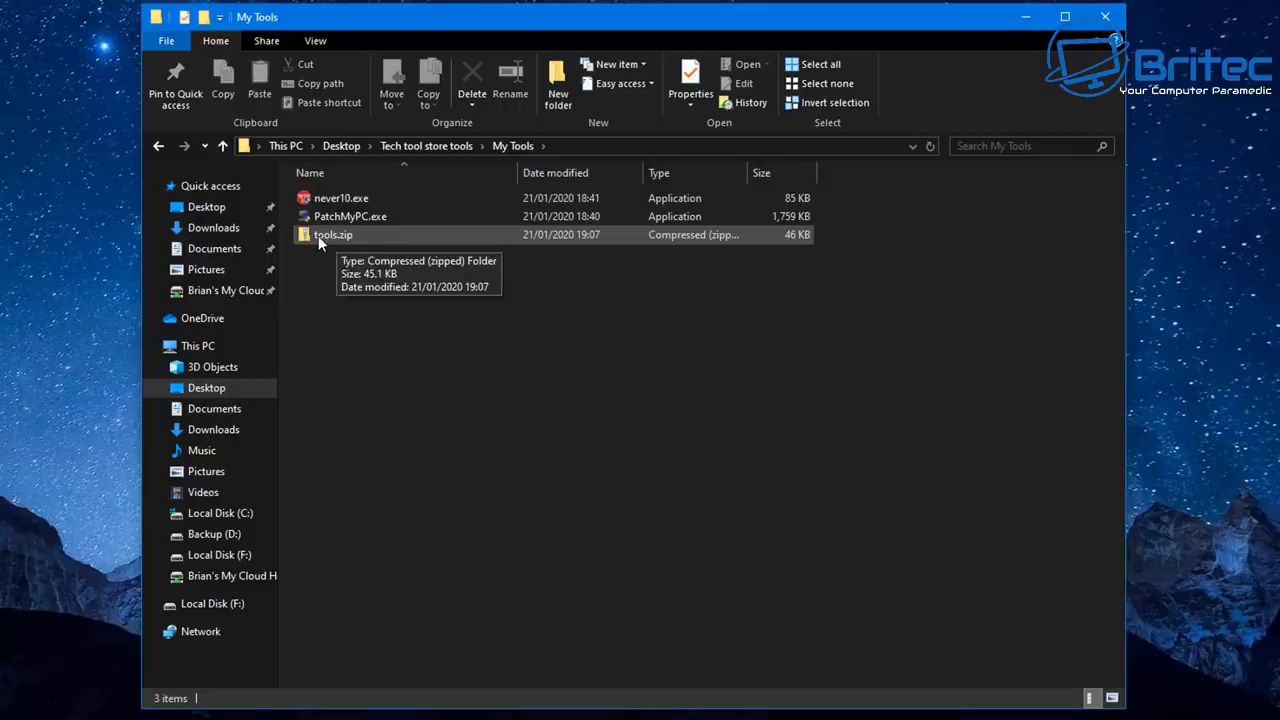
pyautogui.doubleClick(318, 235)
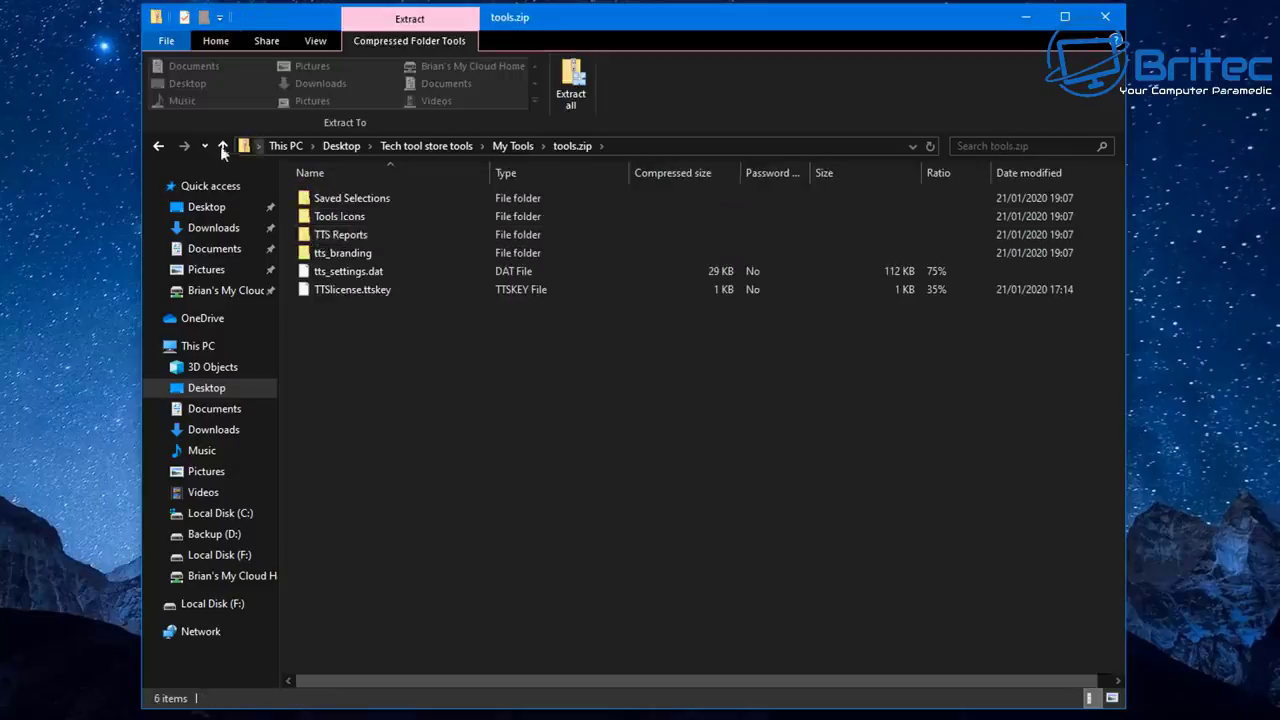
pyautogui.click(159, 146)
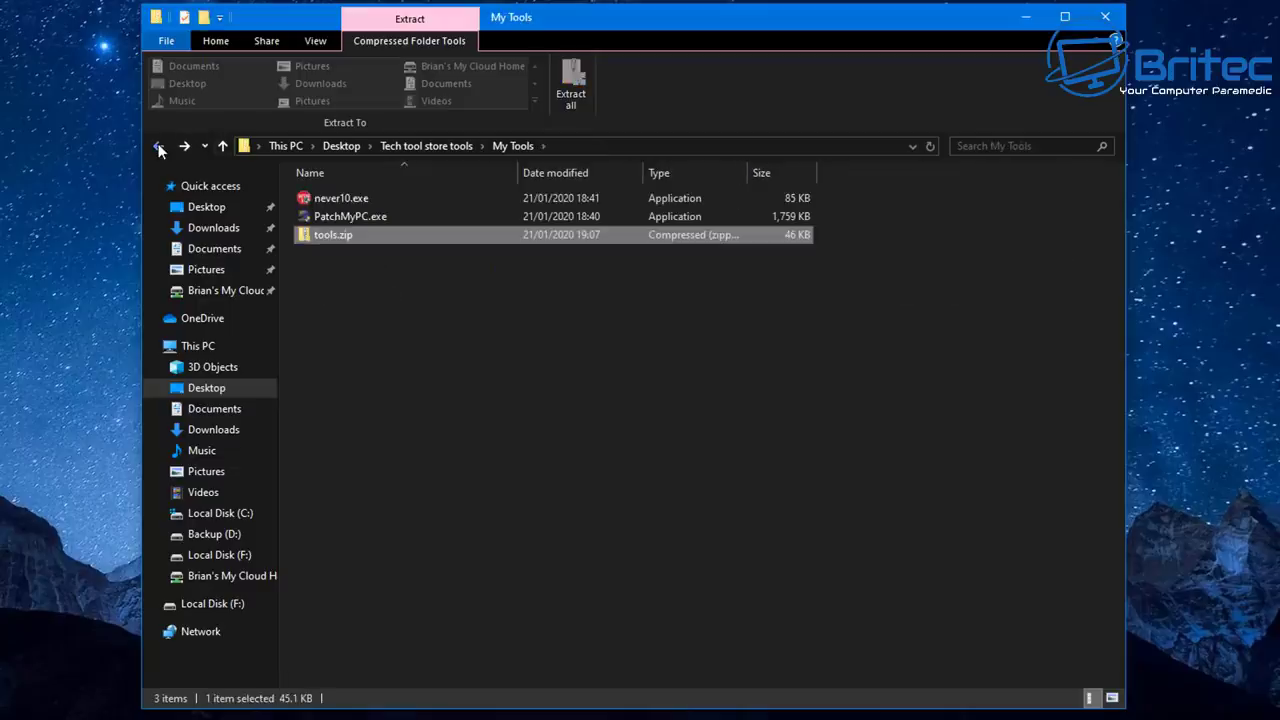
pyautogui.click(159, 146)
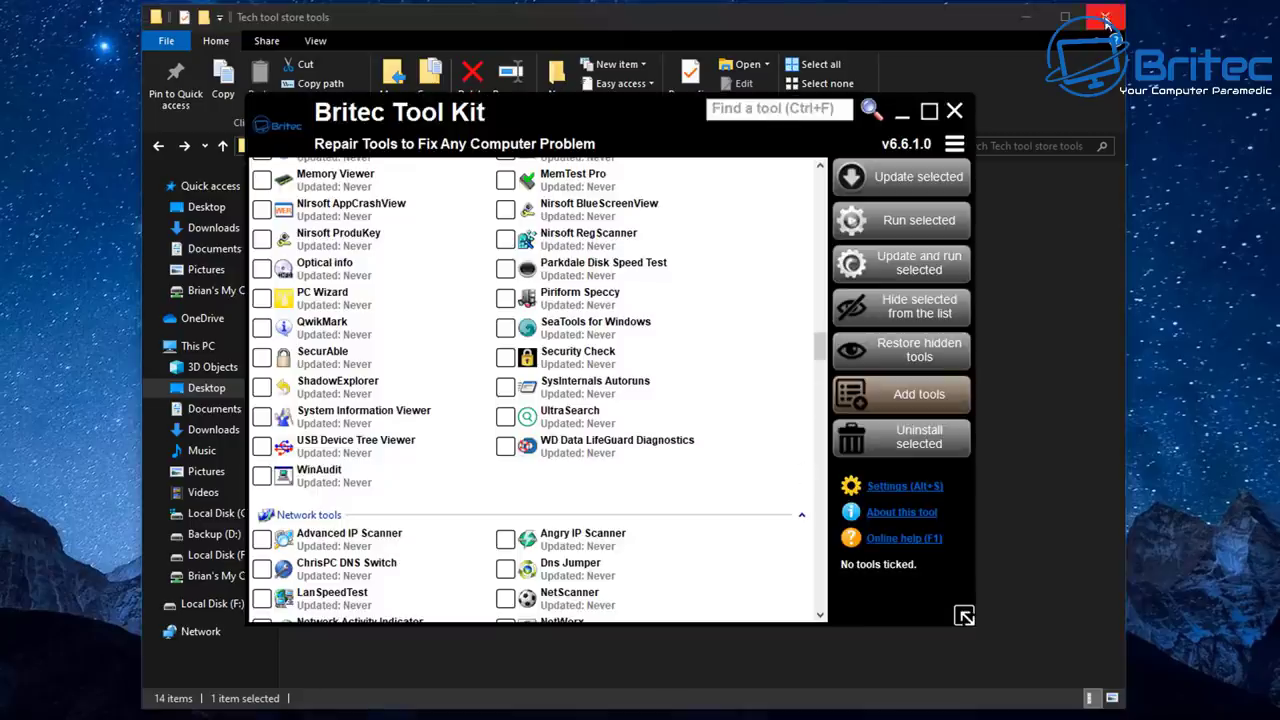
pyautogui.click(1105, 17)
# - Review the restore options for the tools.zip backup in the application settings and close the settings
pyautogui.click(906, 490)
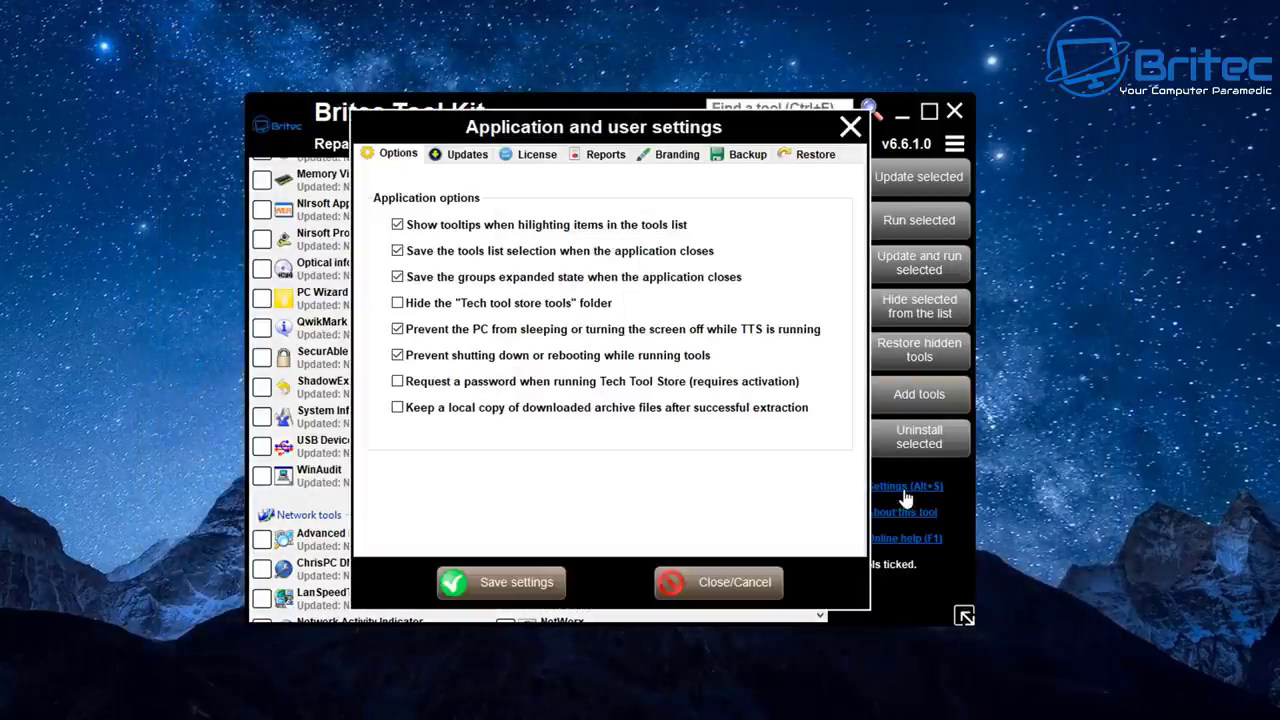
pyautogui.click(815, 155)
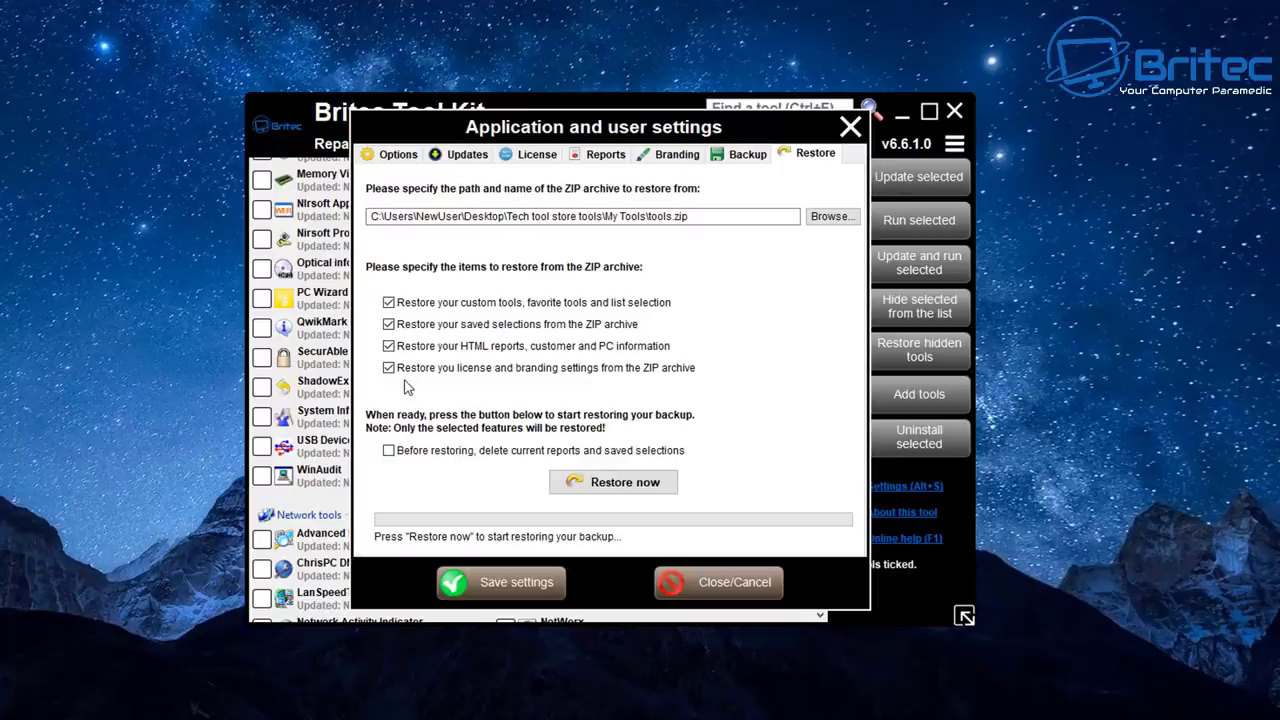
pyautogui.click(850, 126)
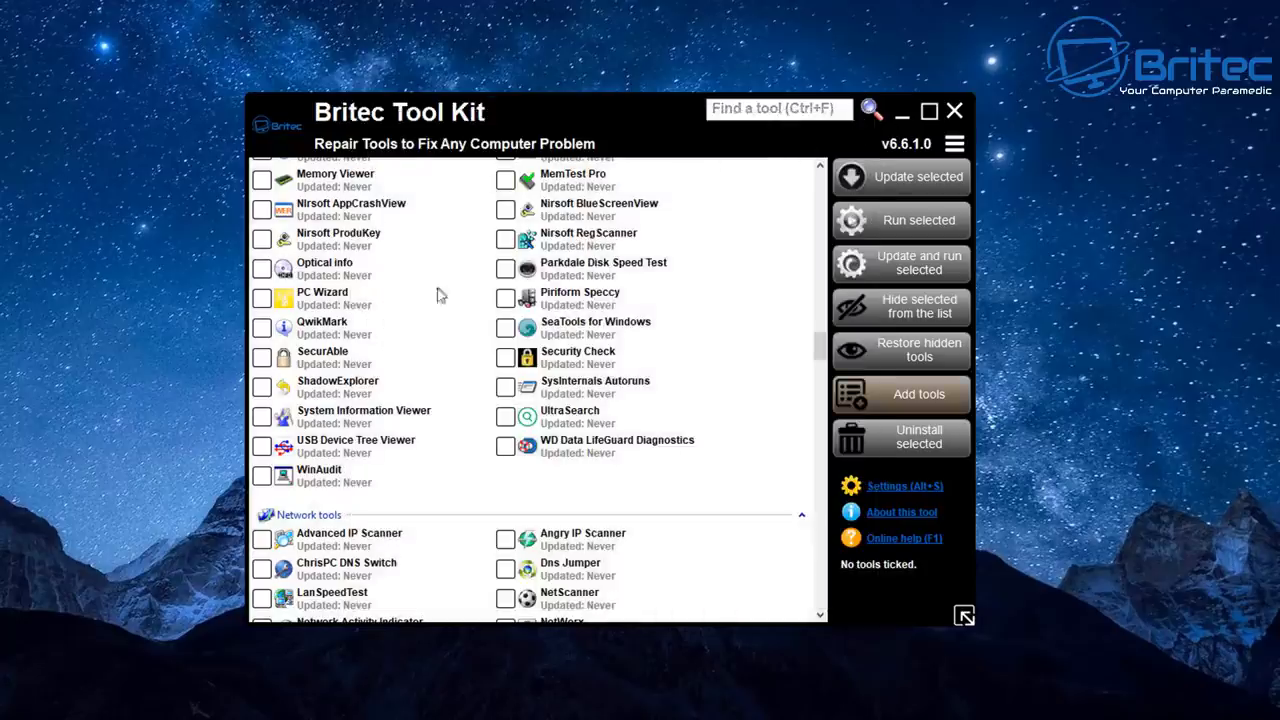
# - Open Registry editor from the Windows built-in tools and close it again
pyautogui.scroll(-10, 820, 344)
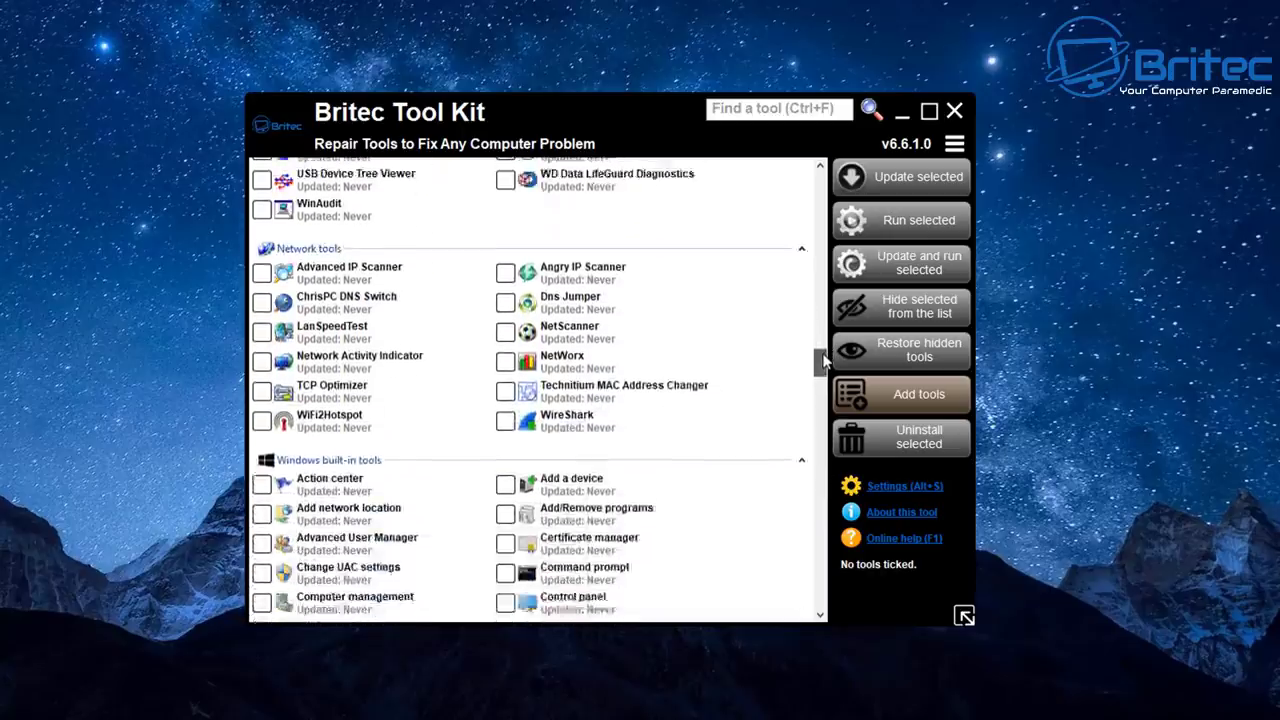
pyautogui.doubleClick(550, 396)
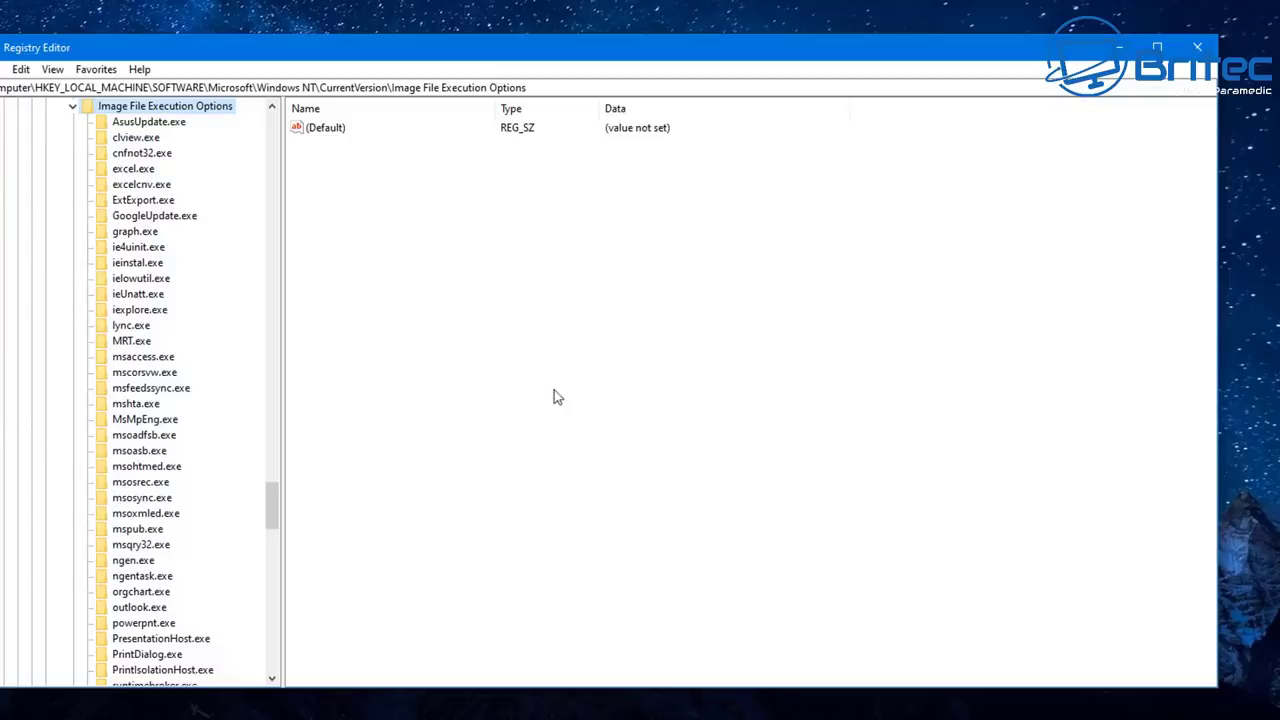
pyautogui.click(1197, 47)
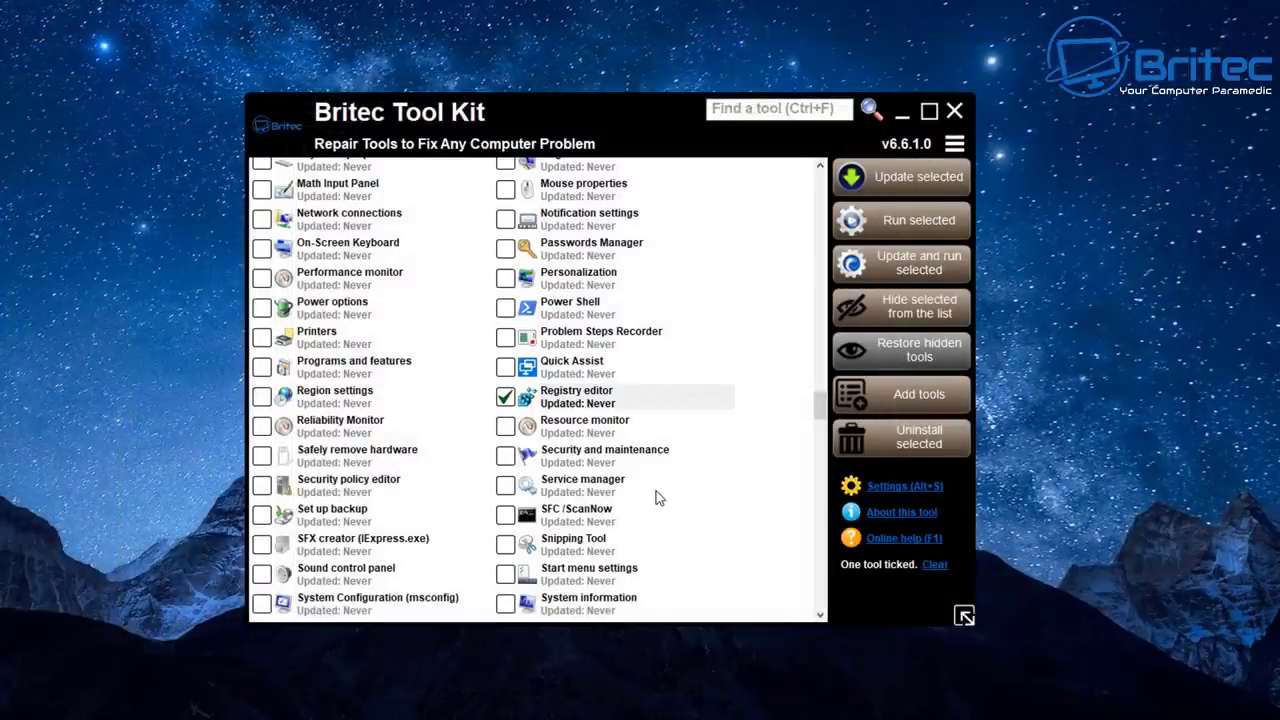
# - Open Resource monitor from the tool list, close it, cancel its processing and clear the ticked tools
pyautogui.doubleClick(576, 428)
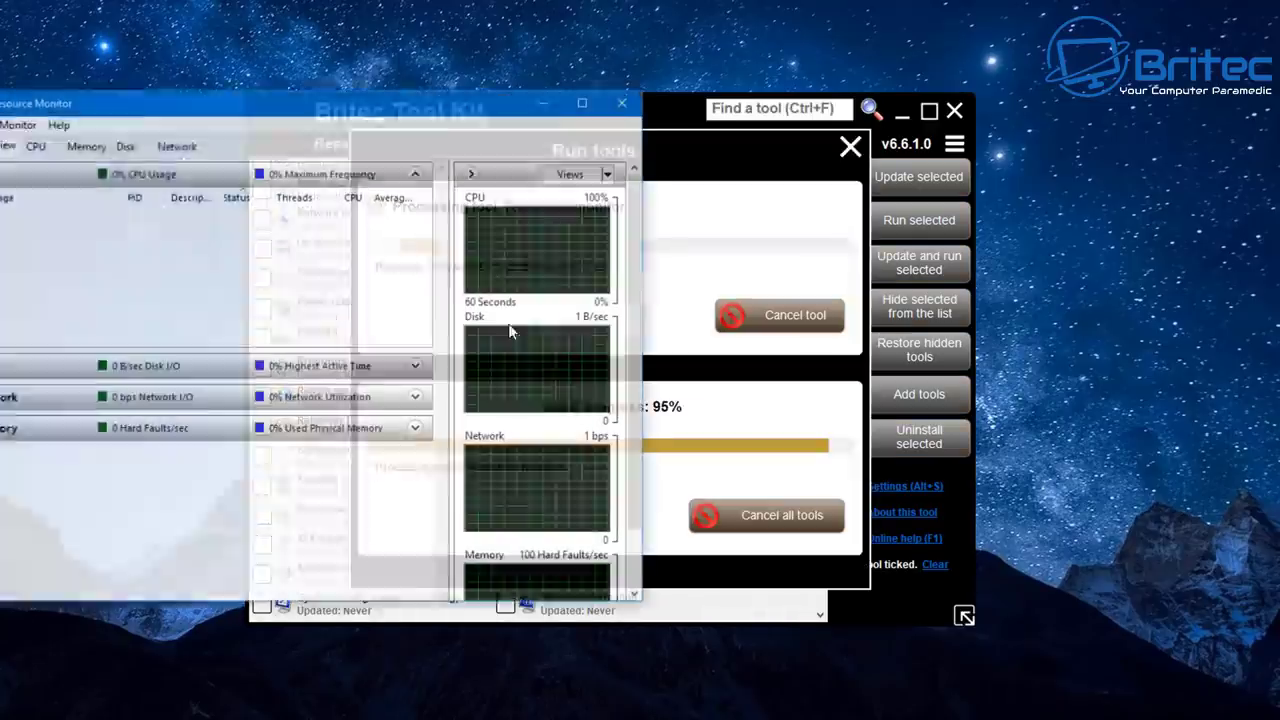
pyautogui.moveTo(388, 105); pyautogui.dragTo(683, 121)
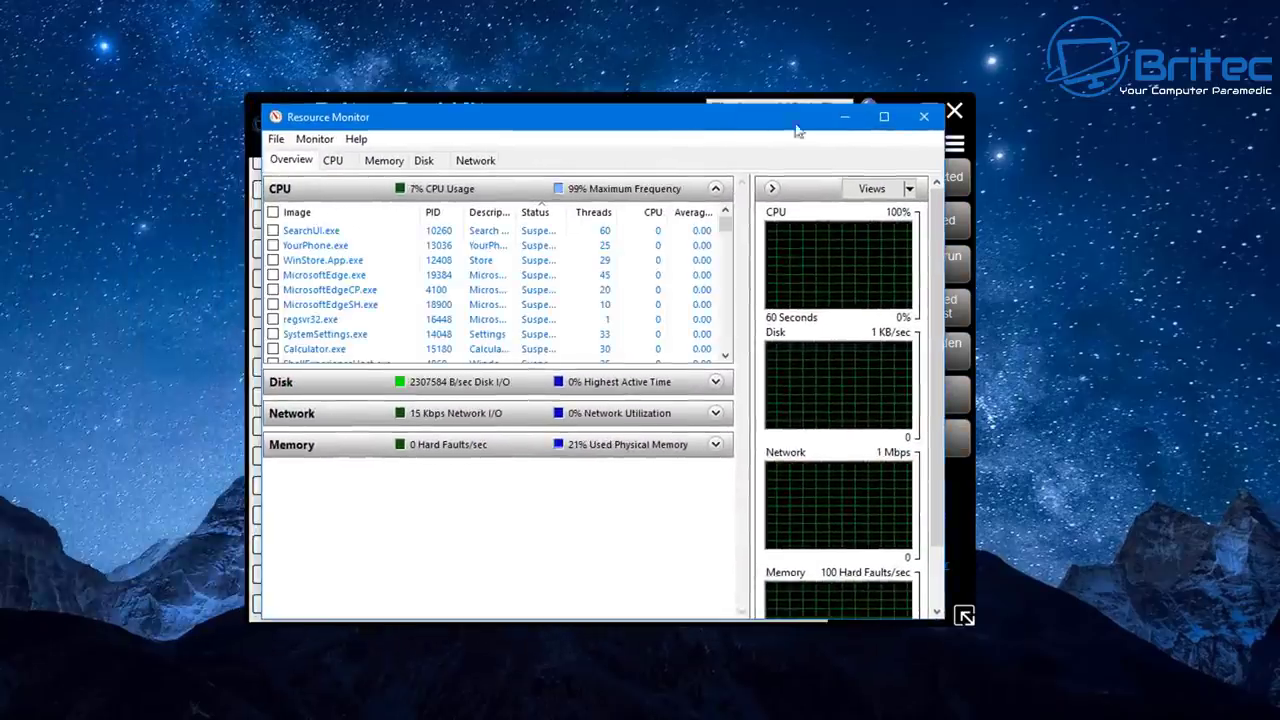
pyautogui.click(924, 117)
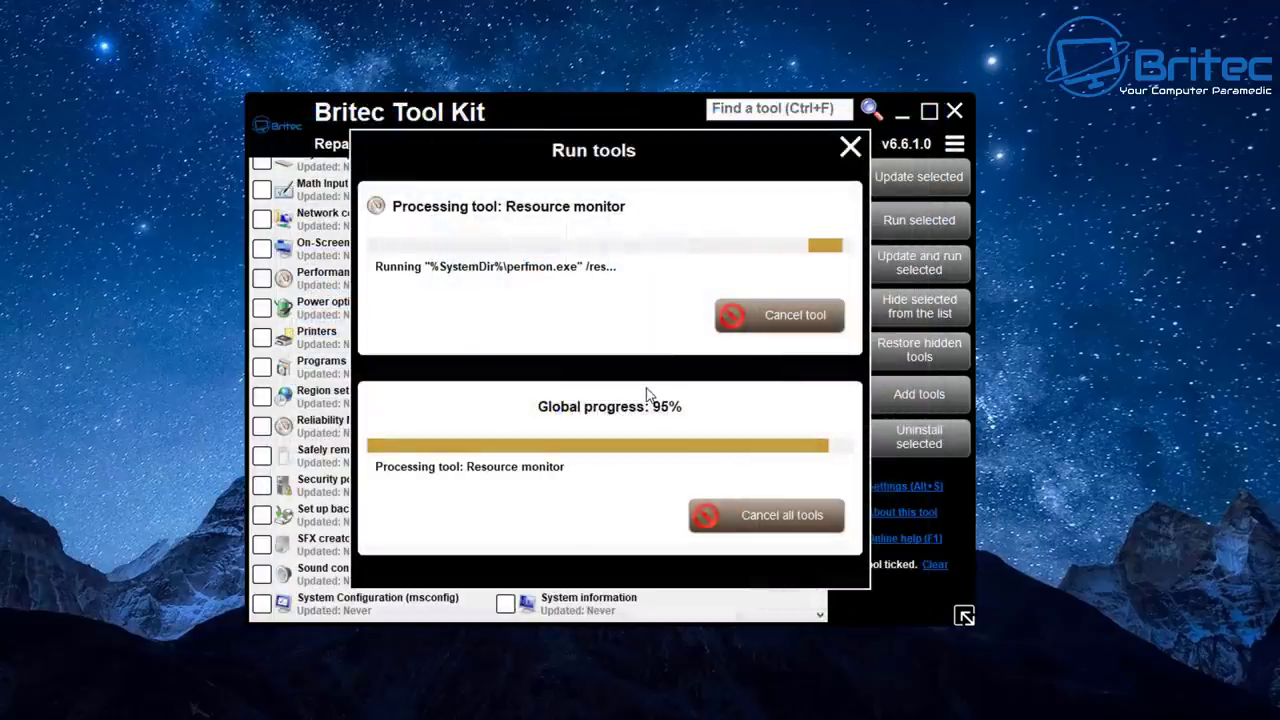
pyautogui.click(792, 316)
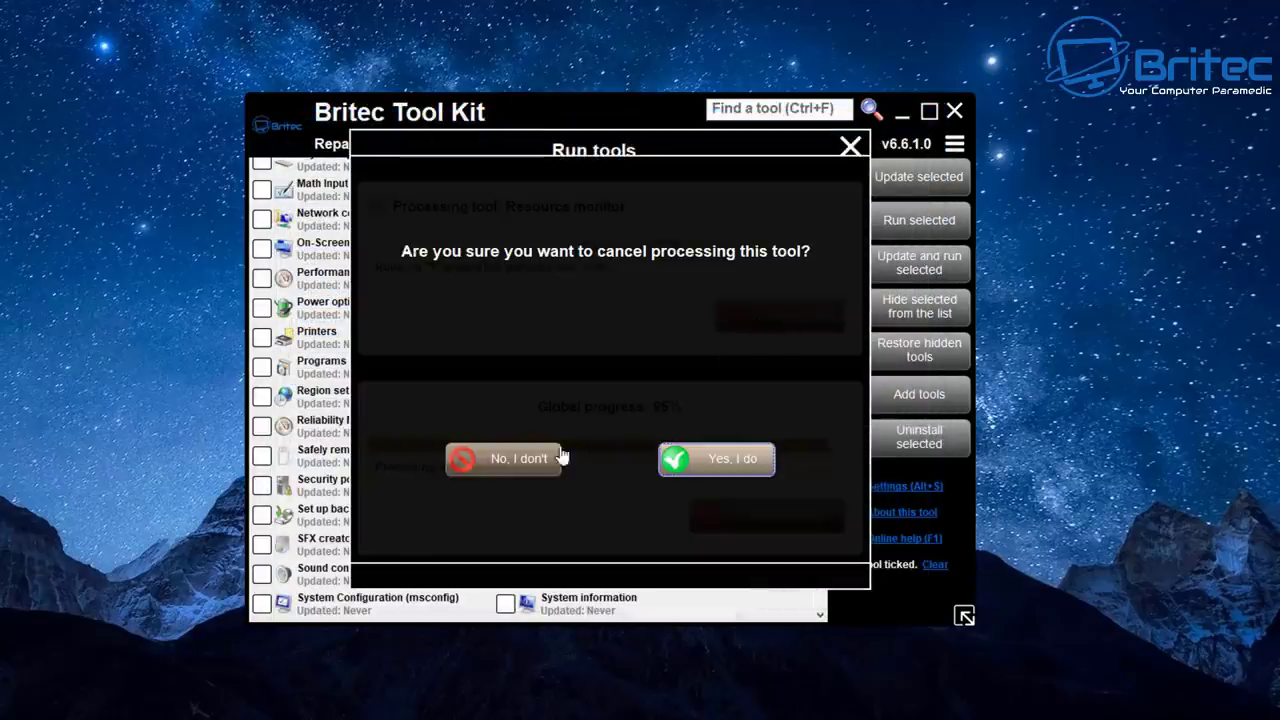
pyautogui.click(711, 459)
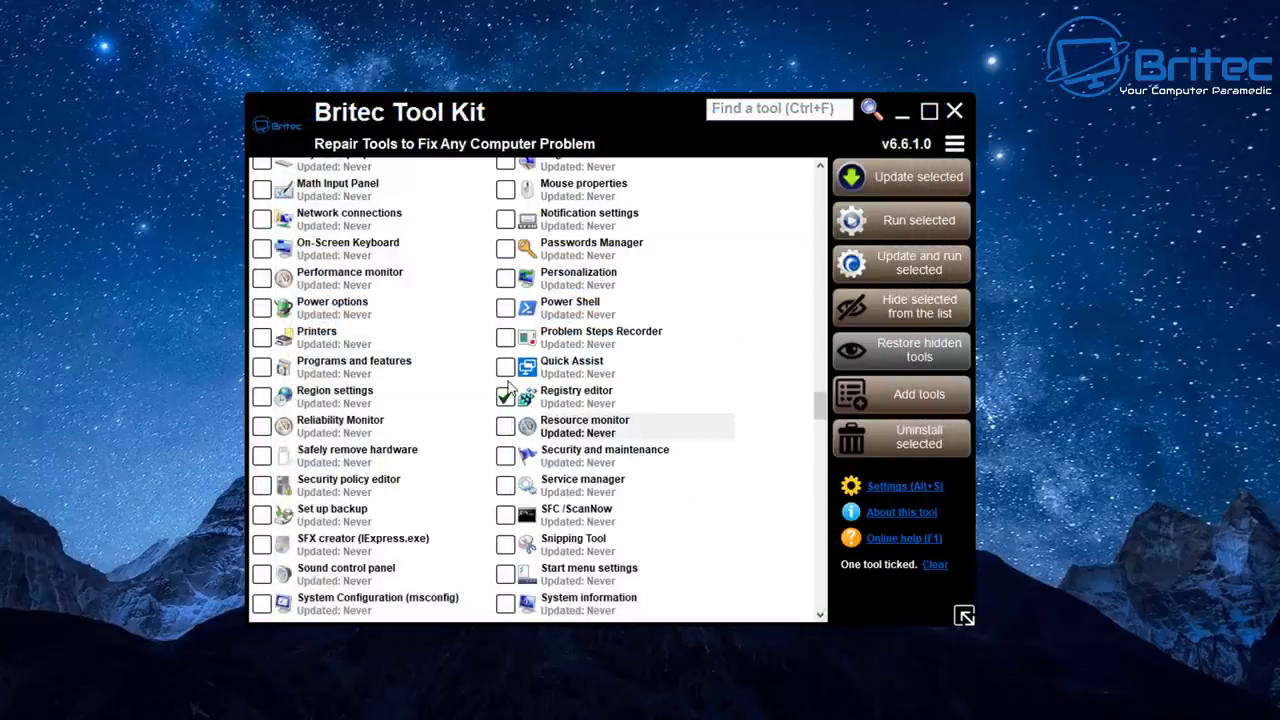
pyautogui.click(934, 564)
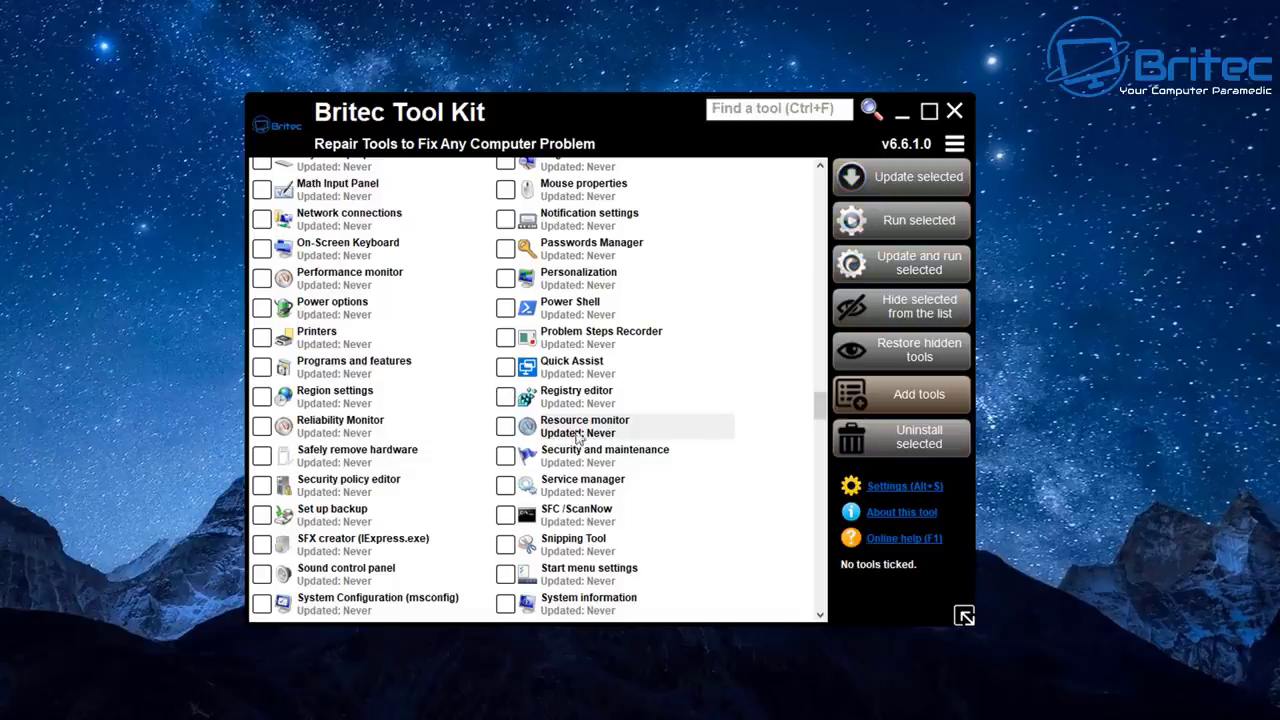
# - Open Service manager from the Windows built-in tools to view the list of Windows services
pyautogui.scroll(-2, 577, 438)
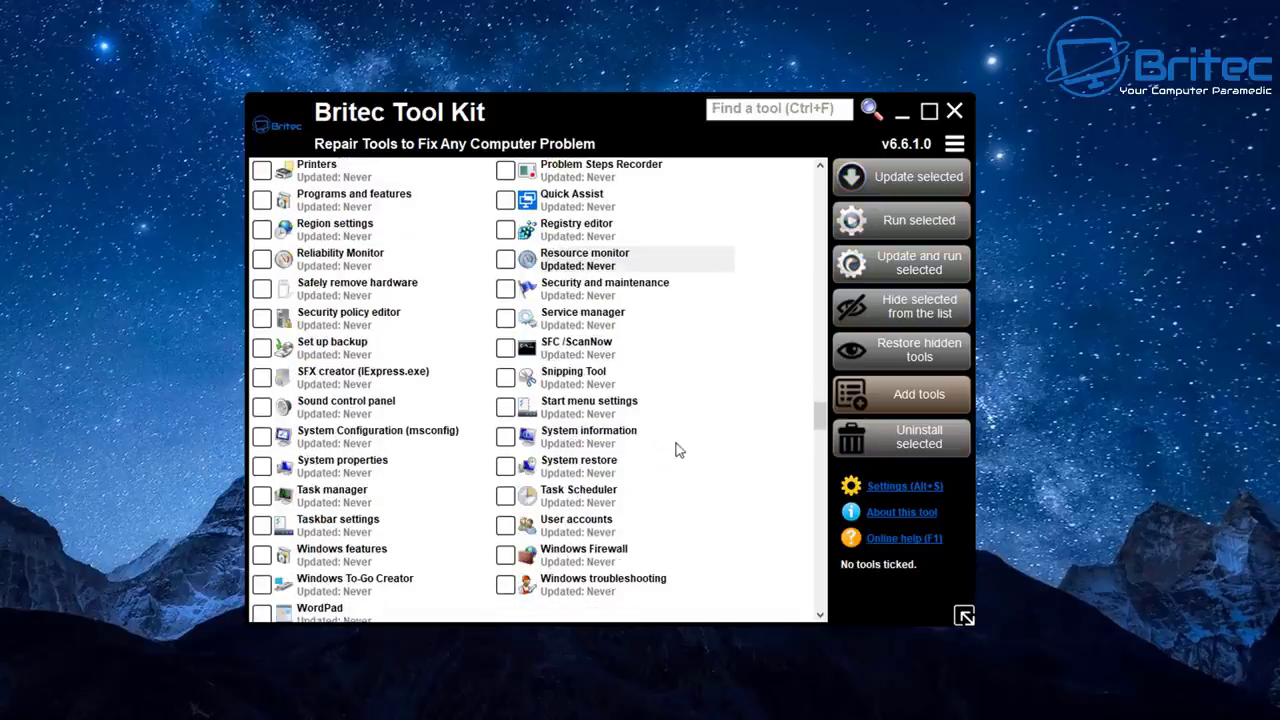
pyautogui.doubleClick(550, 316)
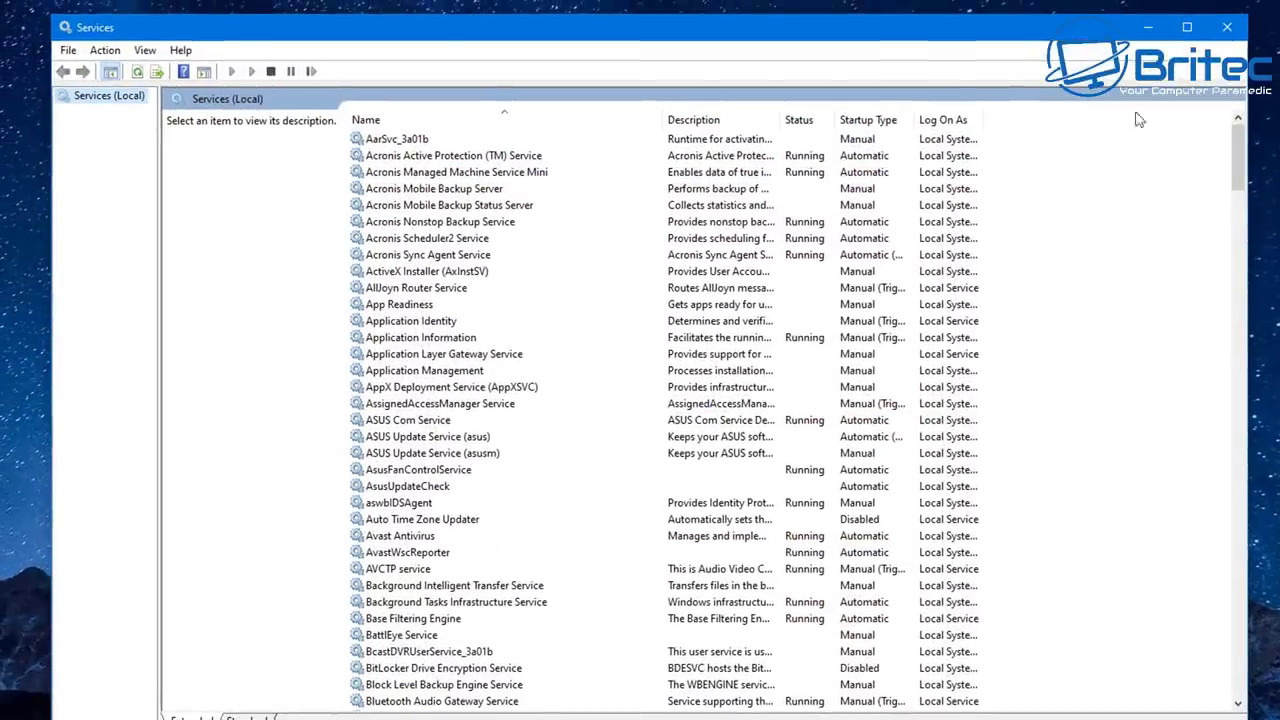
# - Close the Windows services list and search the tool kit for "patch my pc"
pyautogui.click(1227, 27)
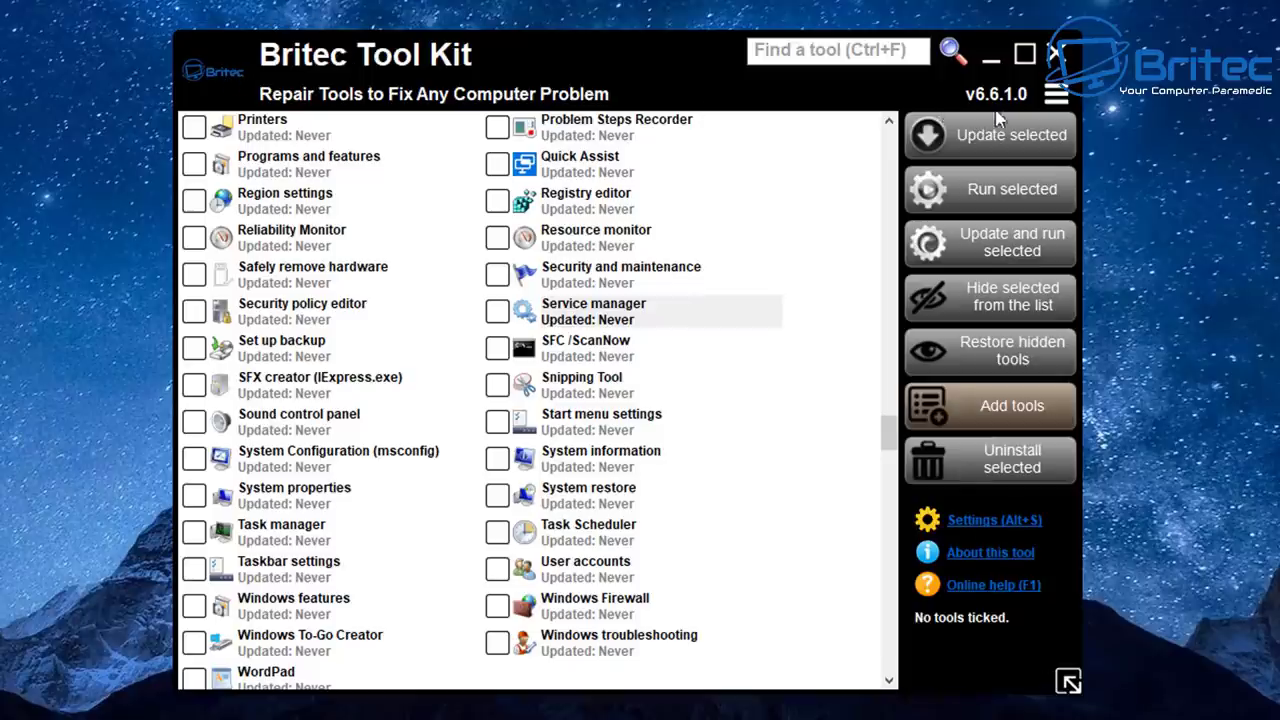
pyautogui.click(794, 48)
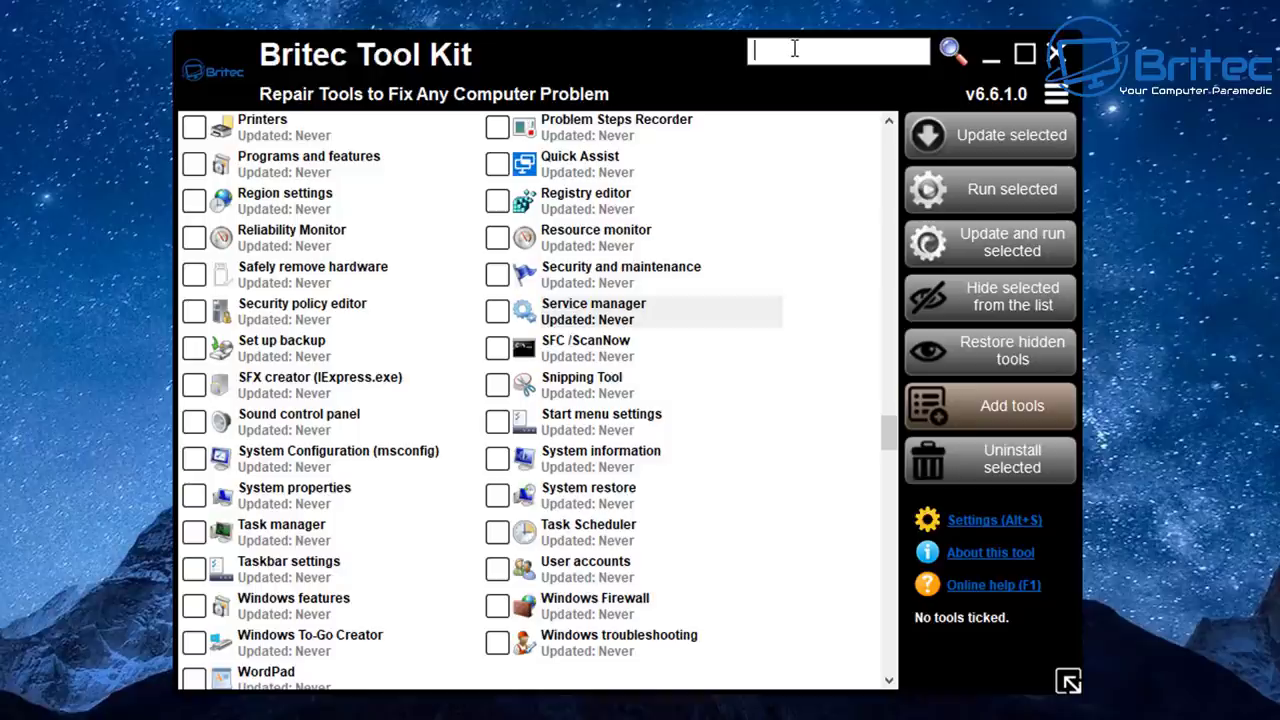
pyautogui.write('patch')
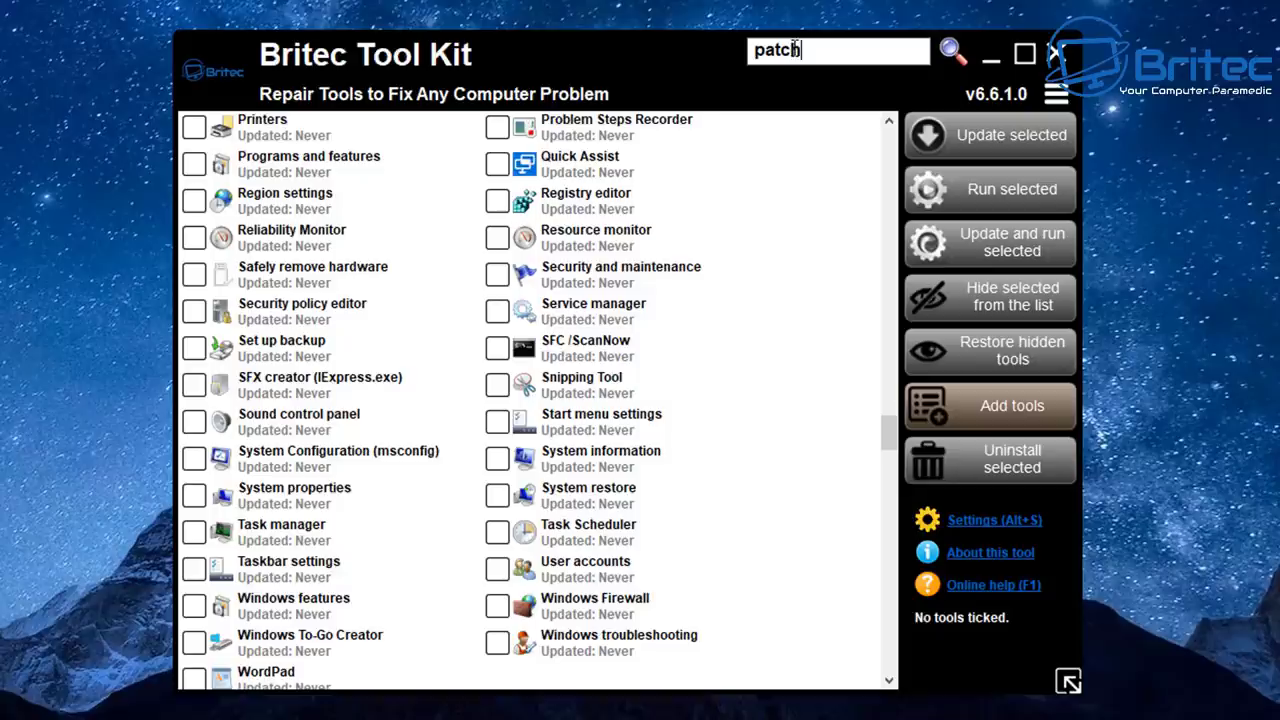
pyautogui.write(' my pc')
pyautogui.press('Return')
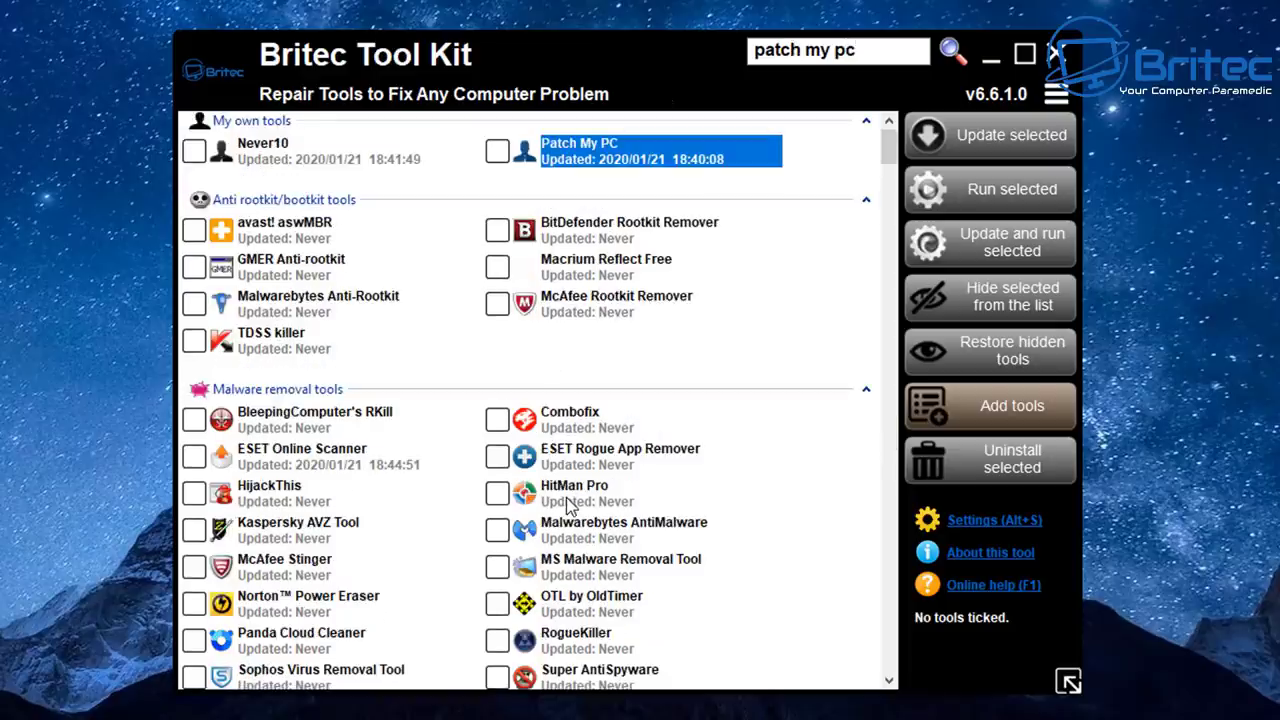
# - Search the tool kit for "farbar" to locate the matching recovery scan tool
pyautogui.scroll(-5, 569, 505)
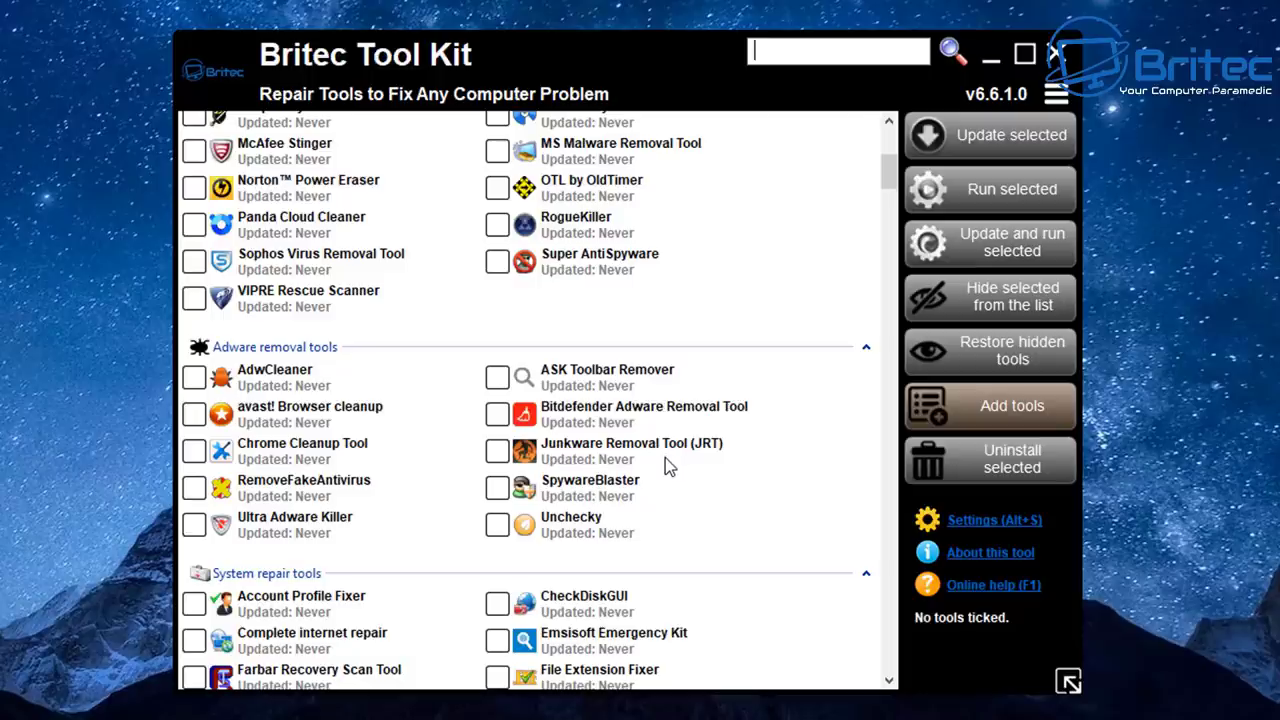
pyautogui.scroll(5, 665, 460)
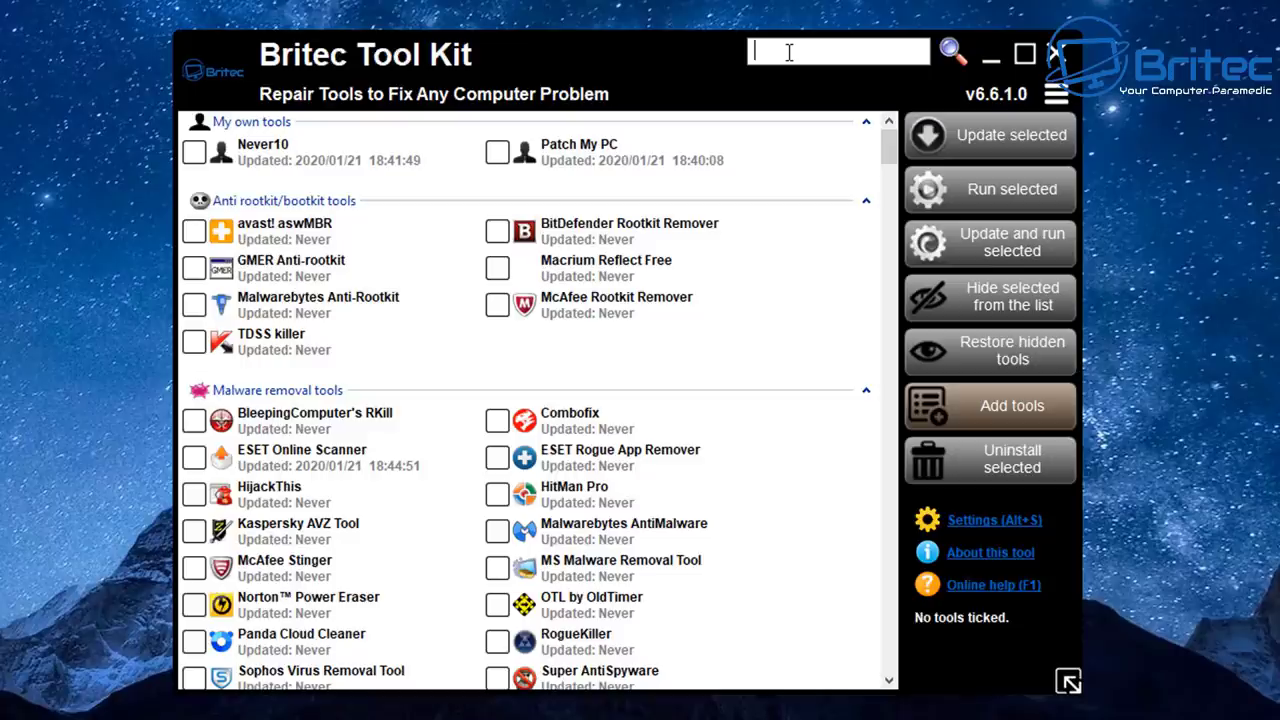
pyautogui.write('farbar')
pyautogui.press('Return')
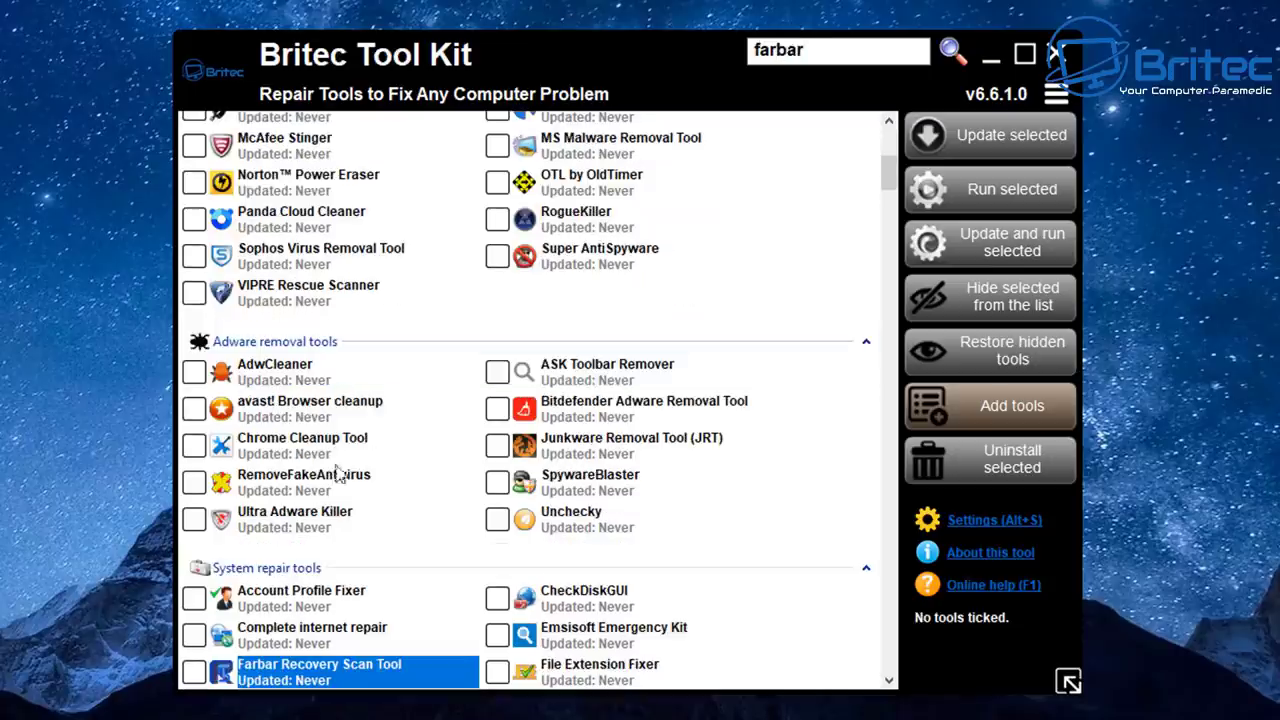
pyautogui.scroll(-1, 340, 475)
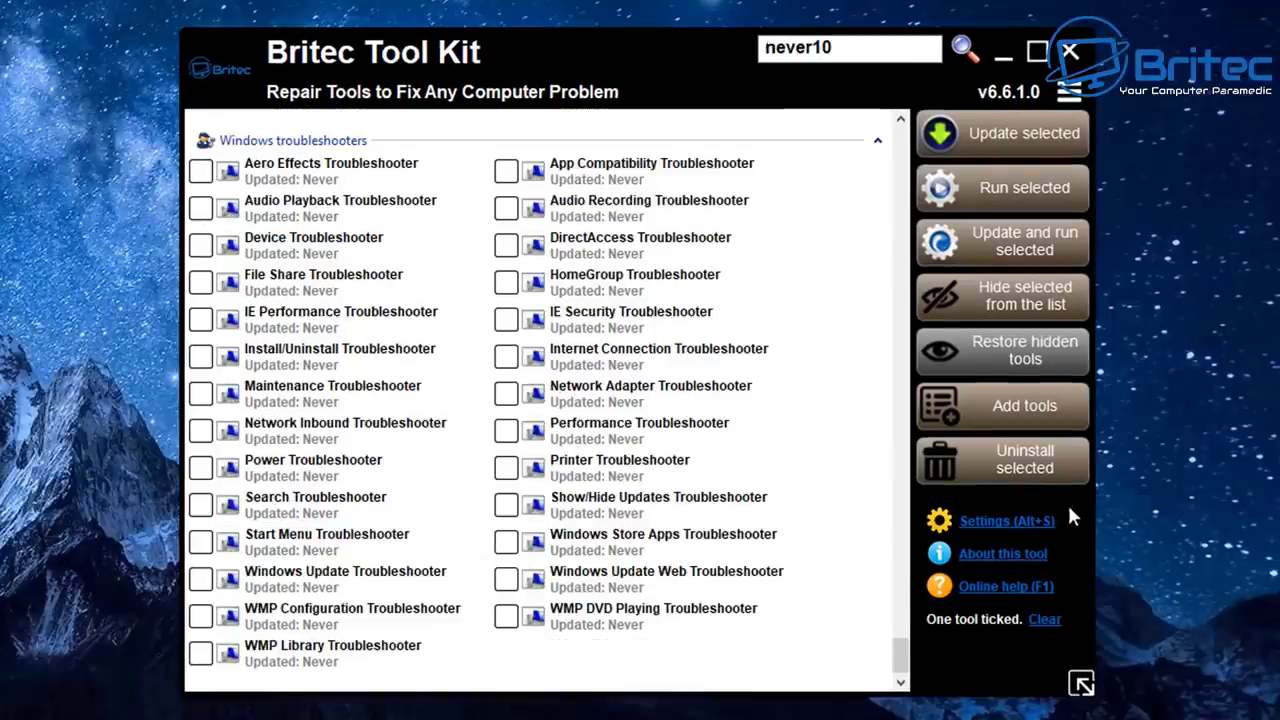
# - Clear the ticked tools and review the general options, updates, license and reports sections of the application settings
pyautogui.click(1044, 619)
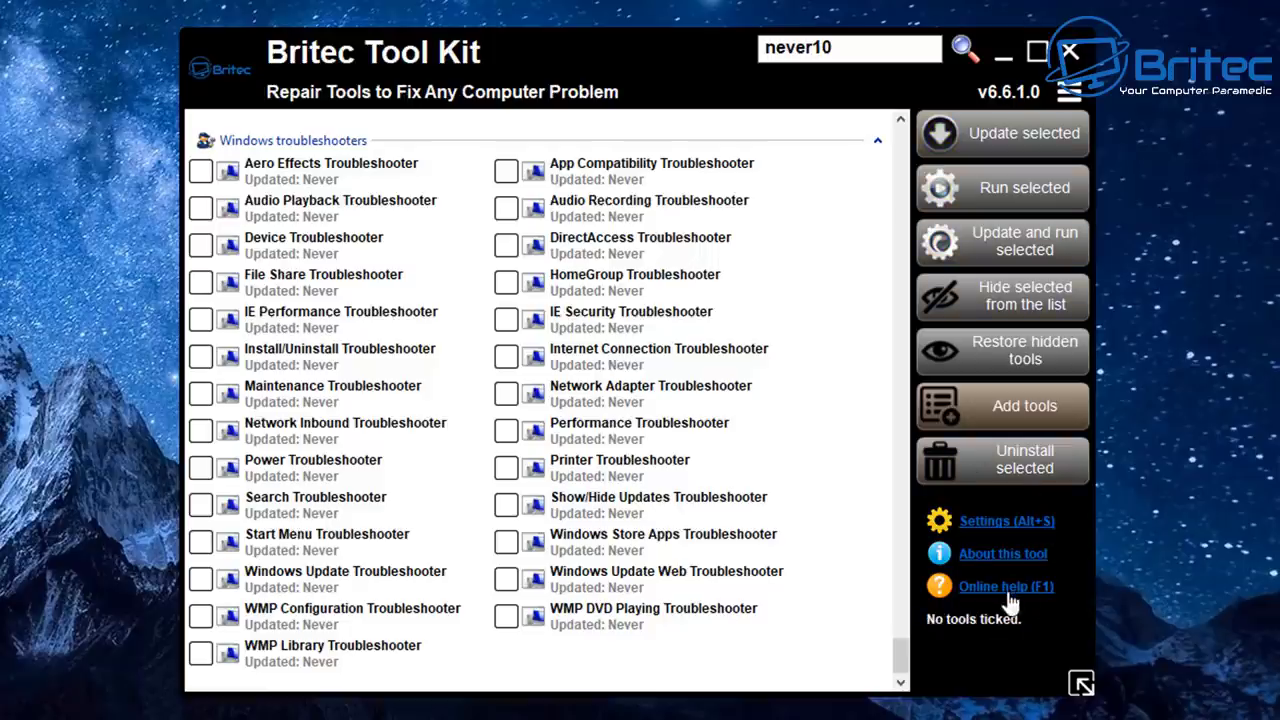
pyautogui.click(995, 527)
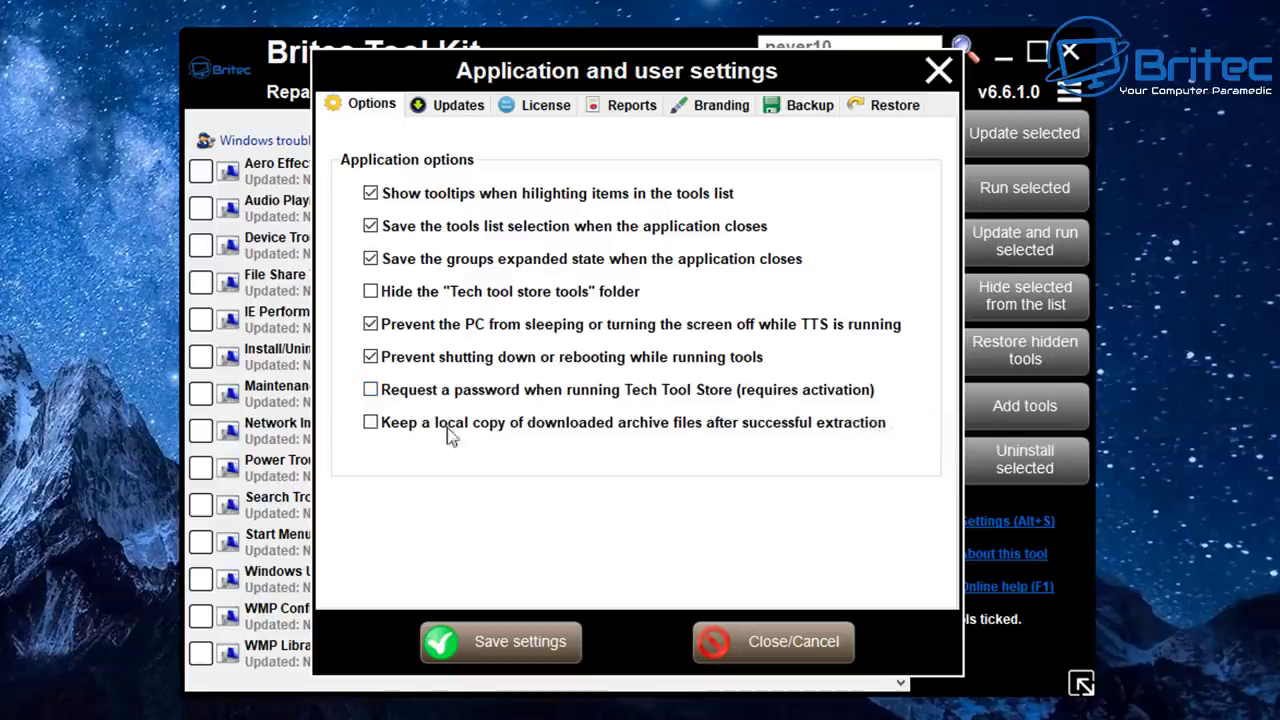
pyautogui.click(452, 106)
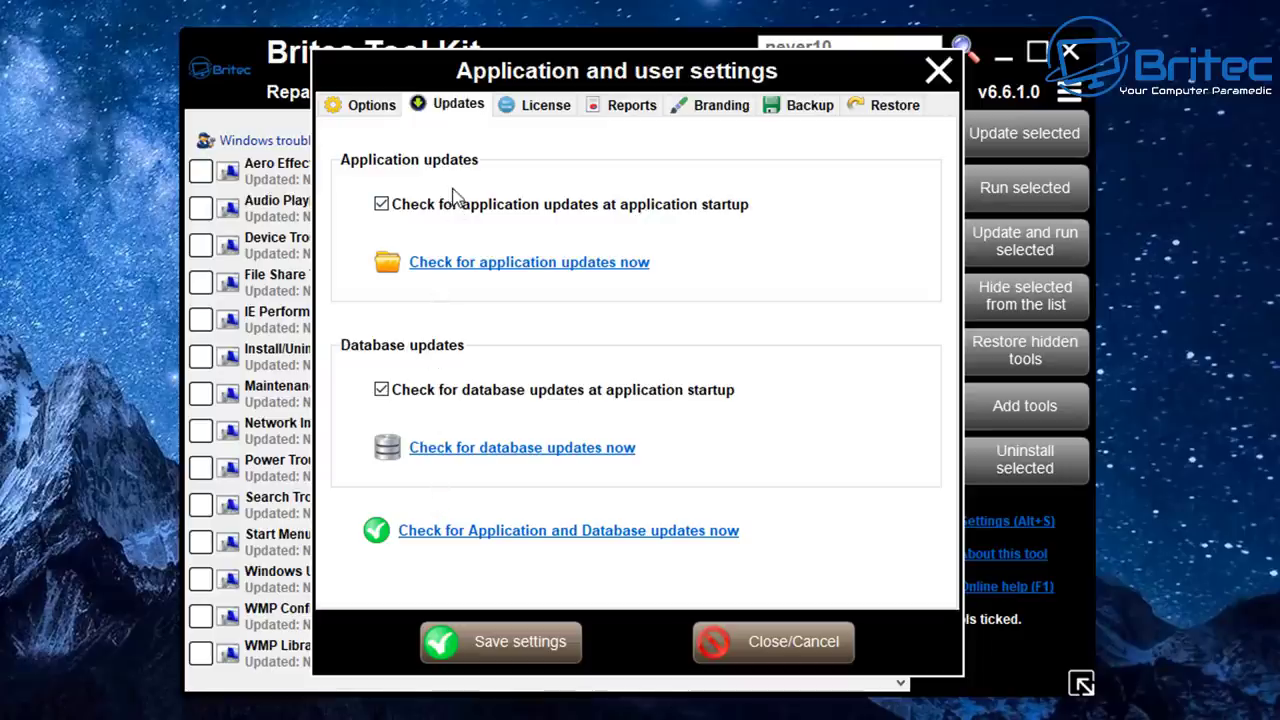
pyautogui.click(519, 114)
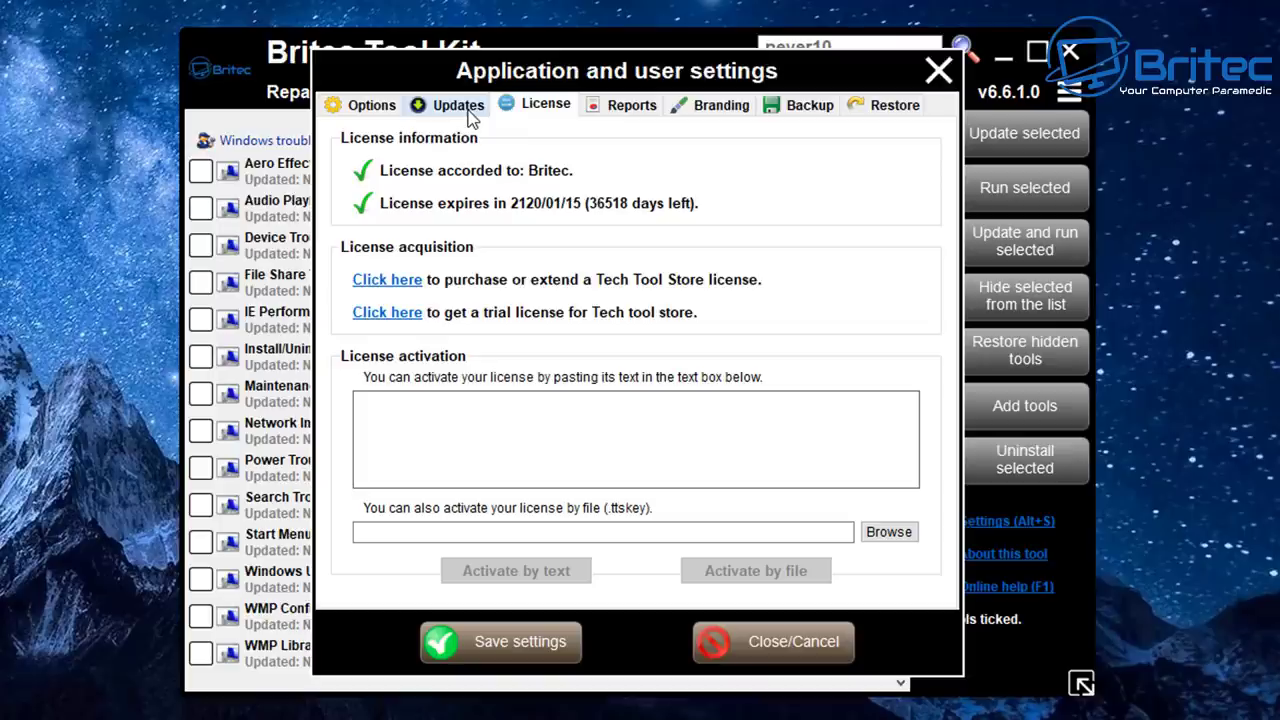
pyautogui.click(628, 108)
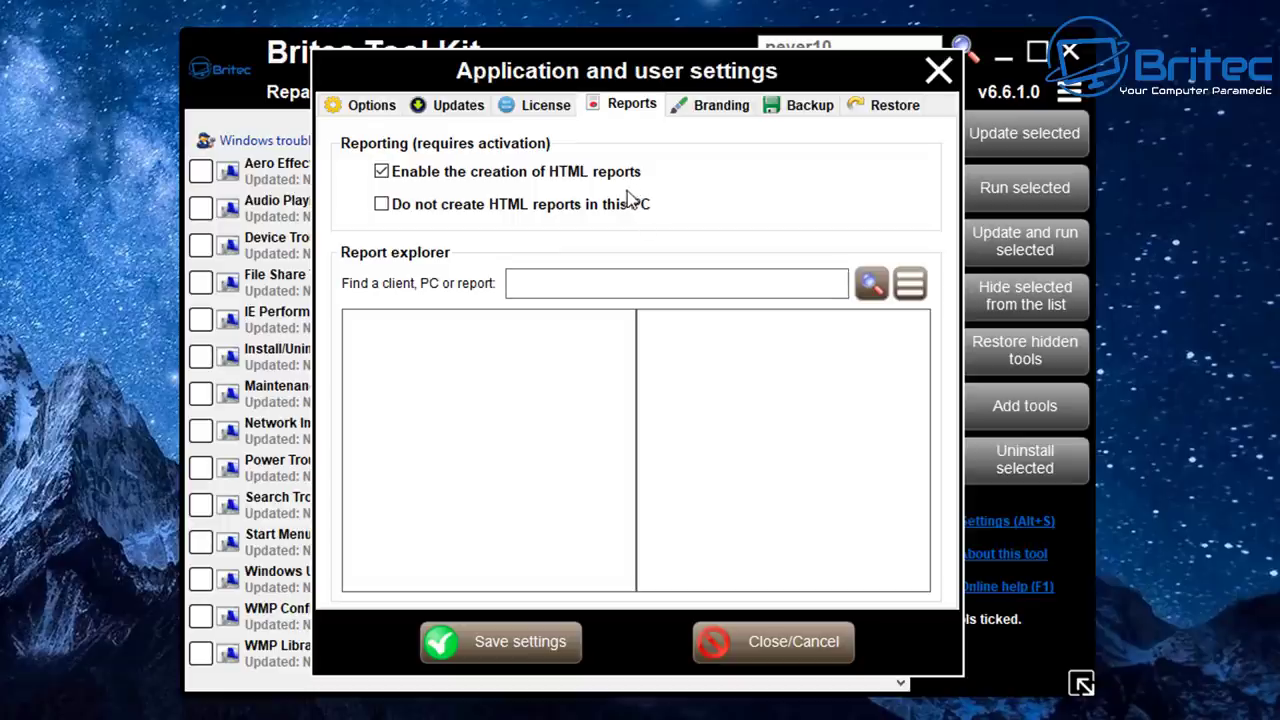
pyautogui.click(537, 279)
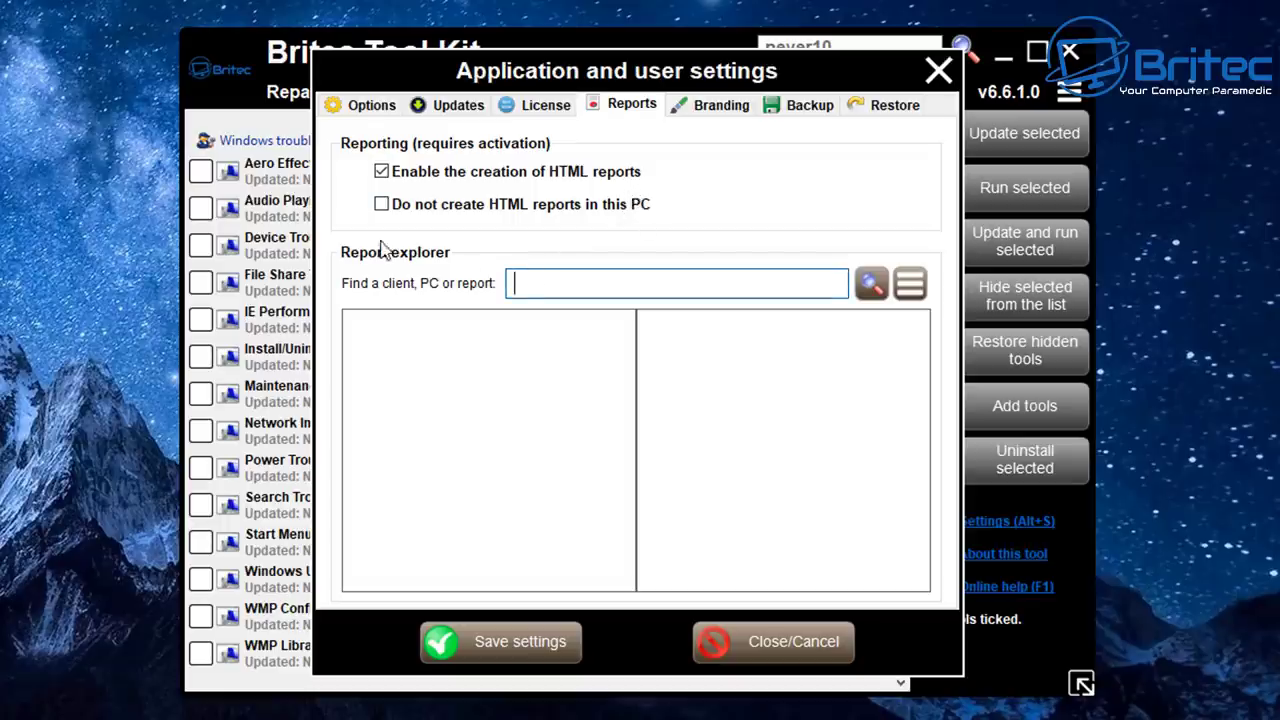
# - Examine the branding settings, highlighting the application description and application name, and open the backup settings
pyautogui.click(725, 112)
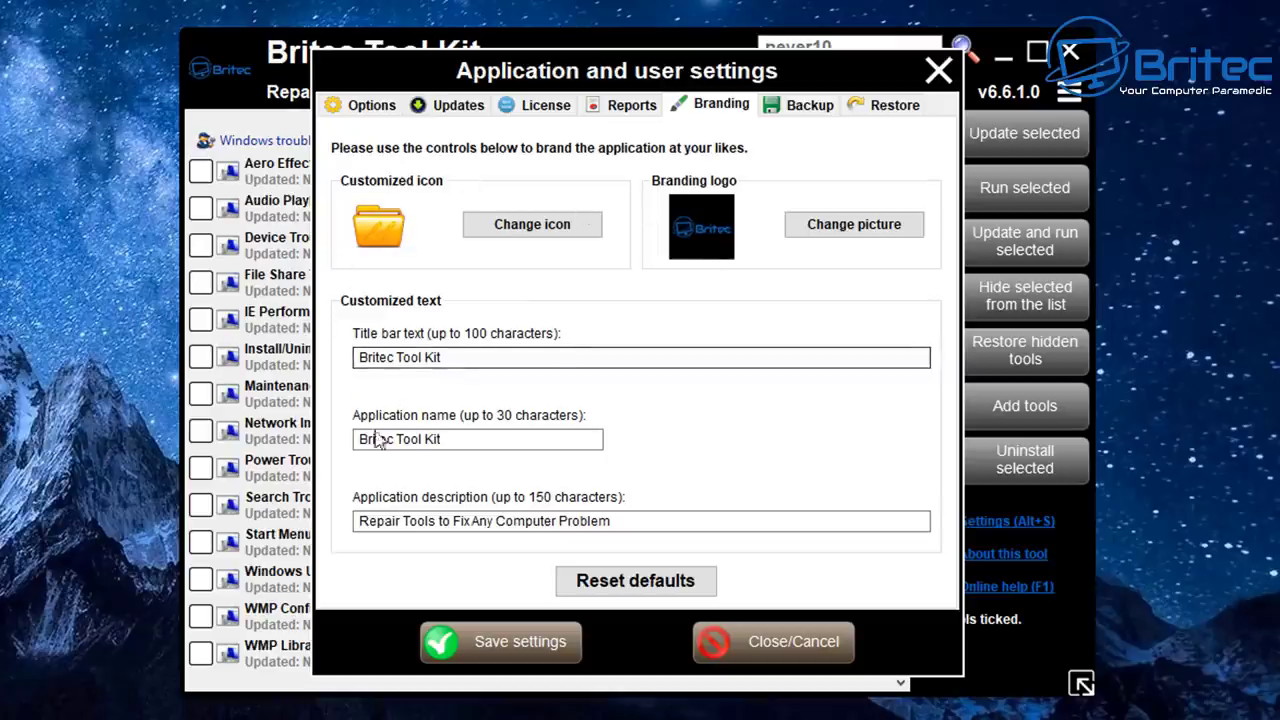
pyautogui.moveTo(610, 521); pyautogui.dragTo(325, 503)
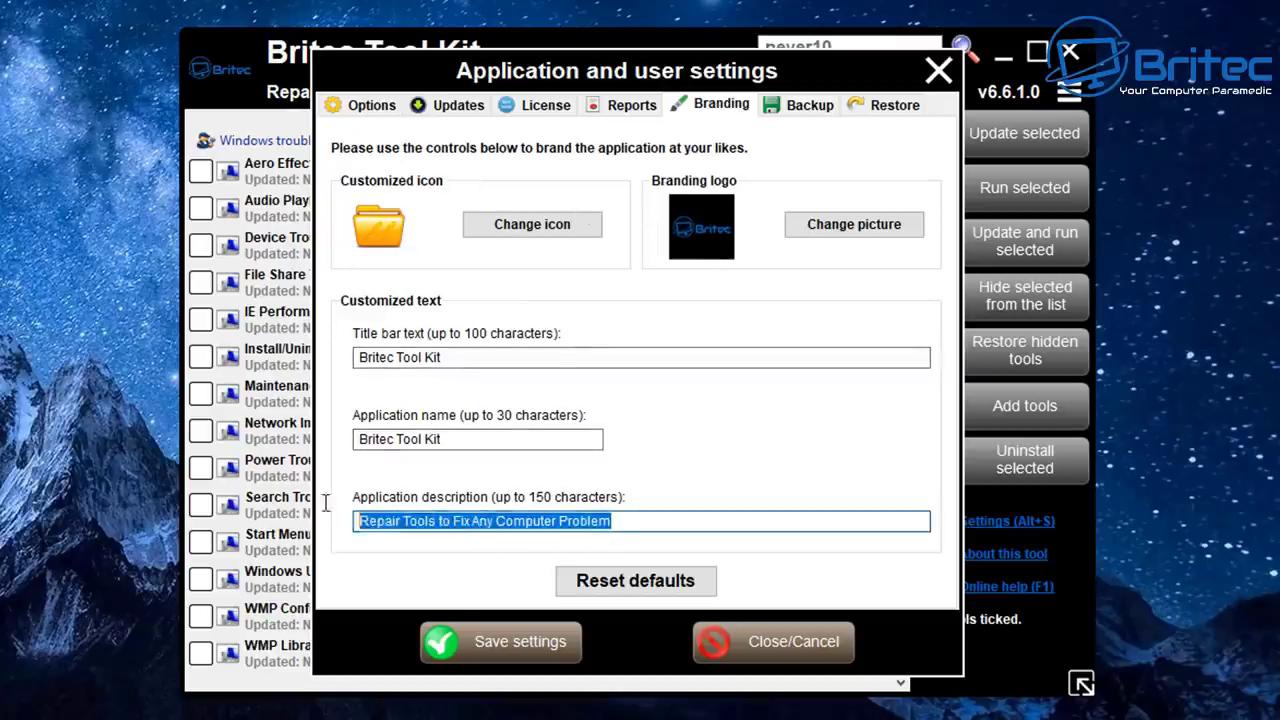
pyautogui.moveTo(484, 446); pyautogui.dragTo(232, 440)
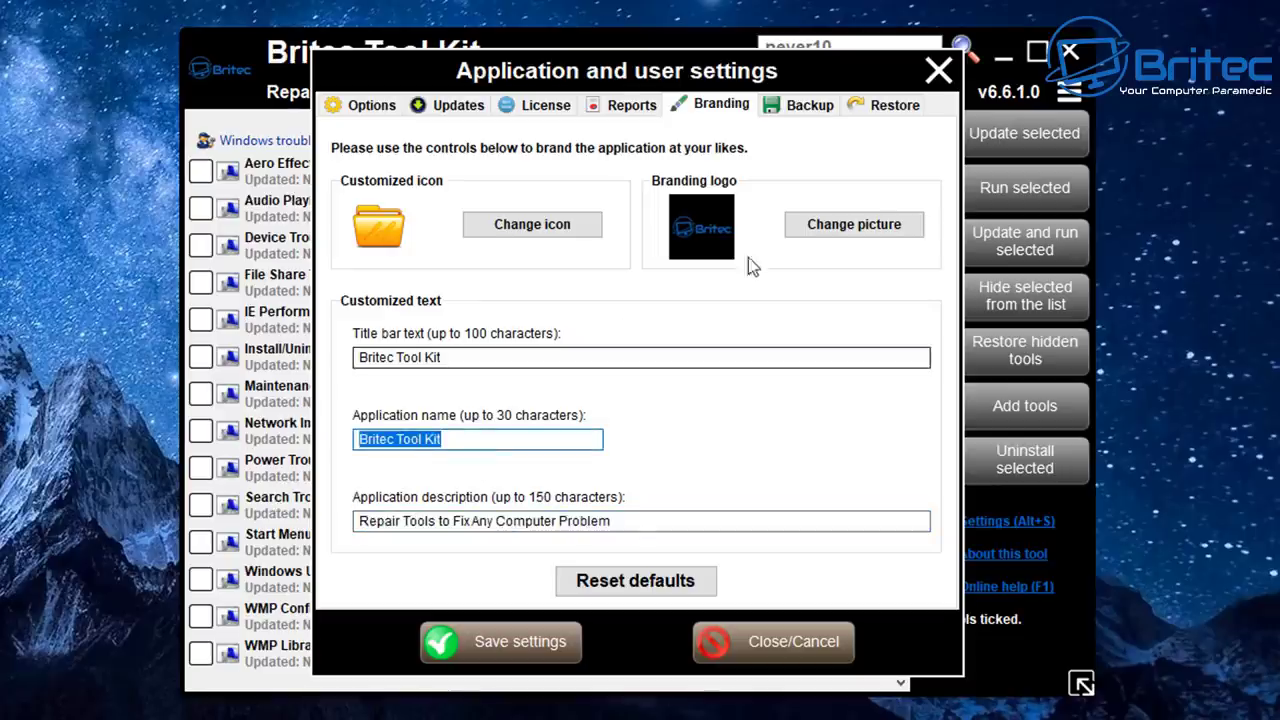
pyautogui.click(800, 108)
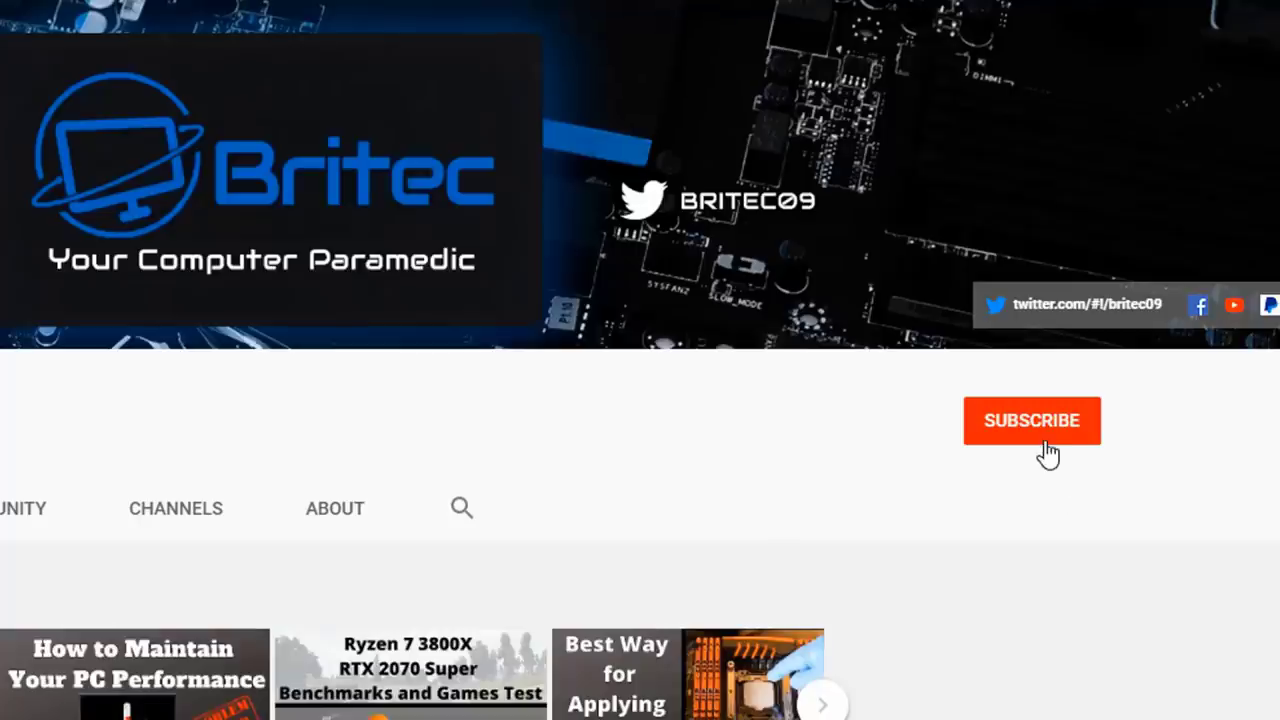
# - On the Britec YouTube channel page, subscribe to the channel and set its notifications to All
pyautogui.click(1047, 452)
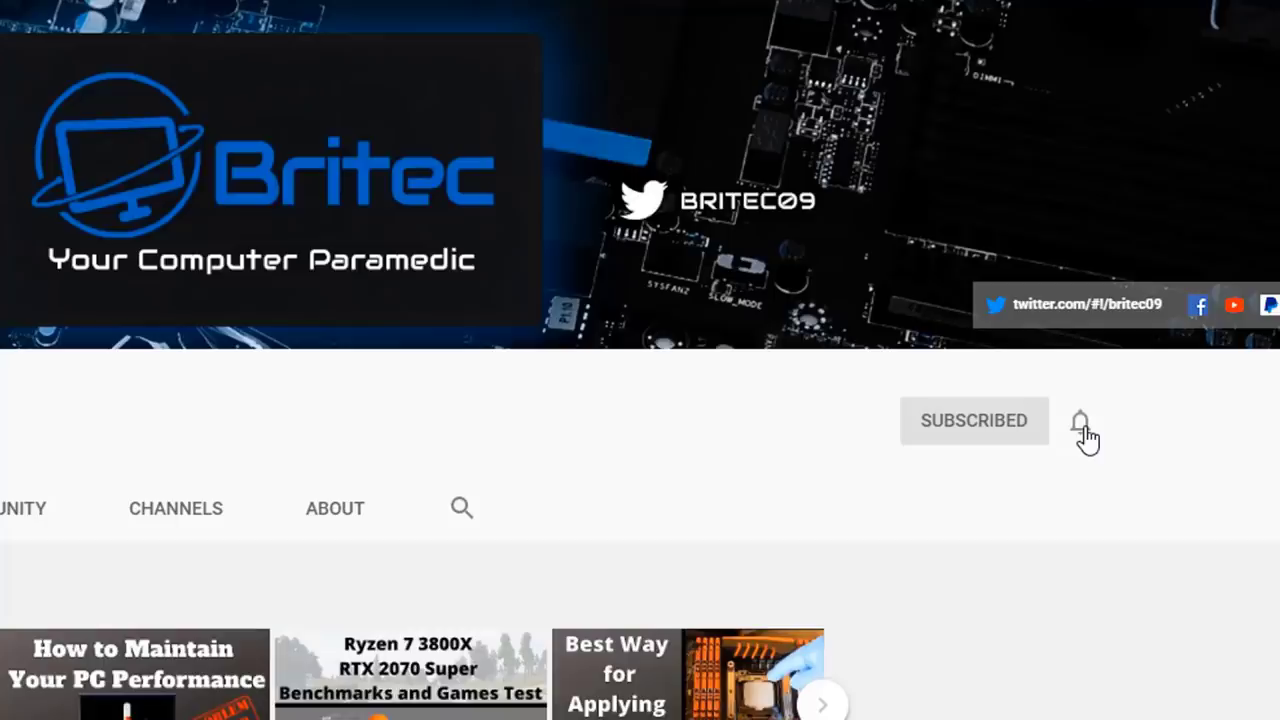
pyautogui.click(1082, 424)
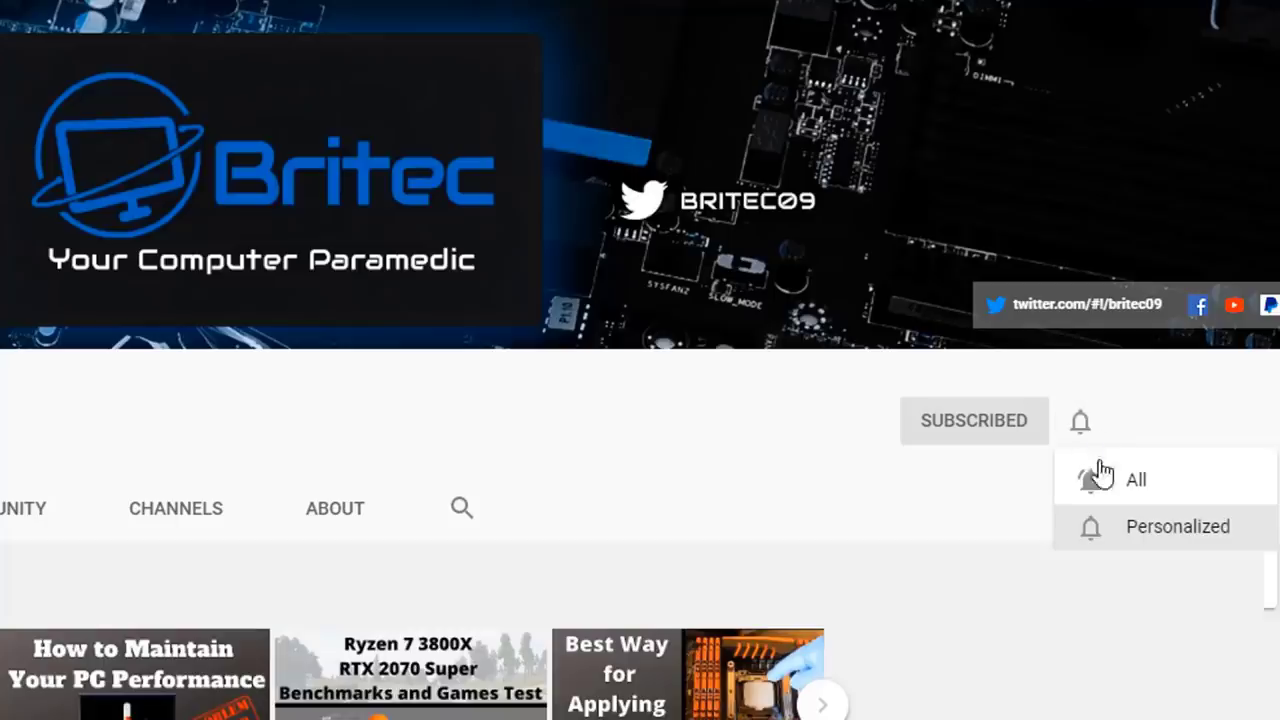
pyautogui.click(1114, 488)
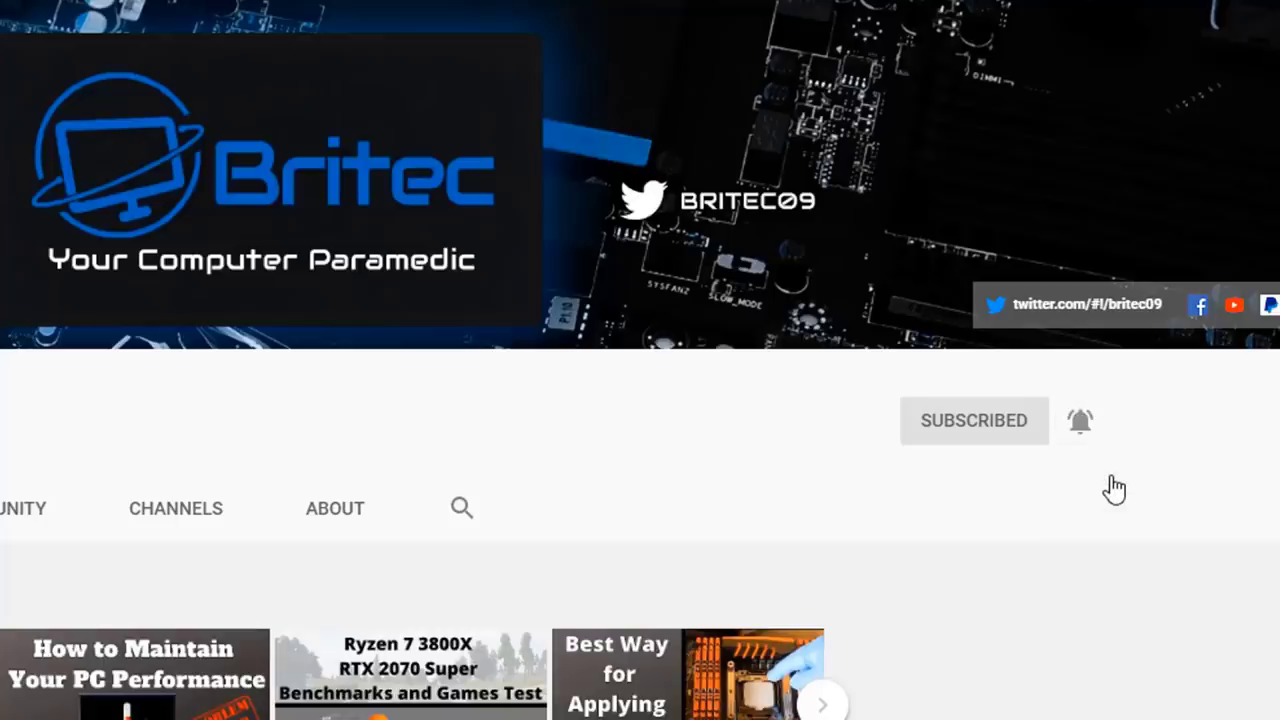